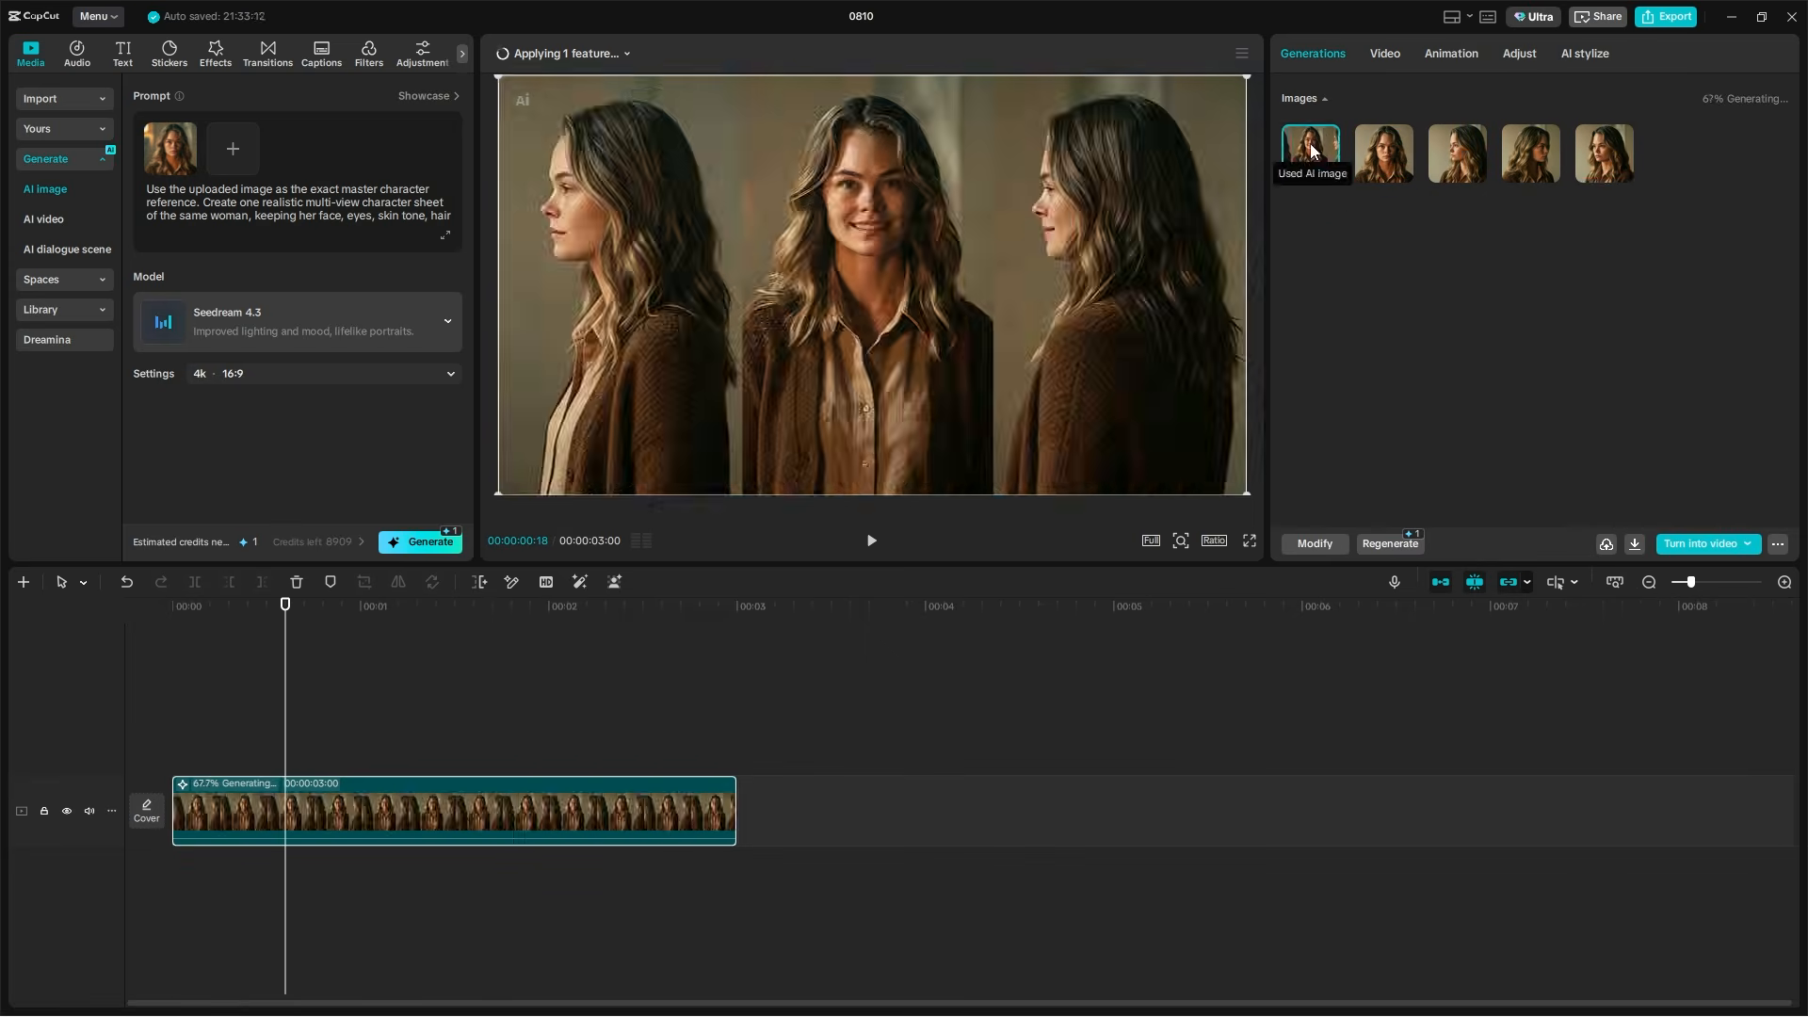
Preview one of the generated views of the character
click(1603, 152)
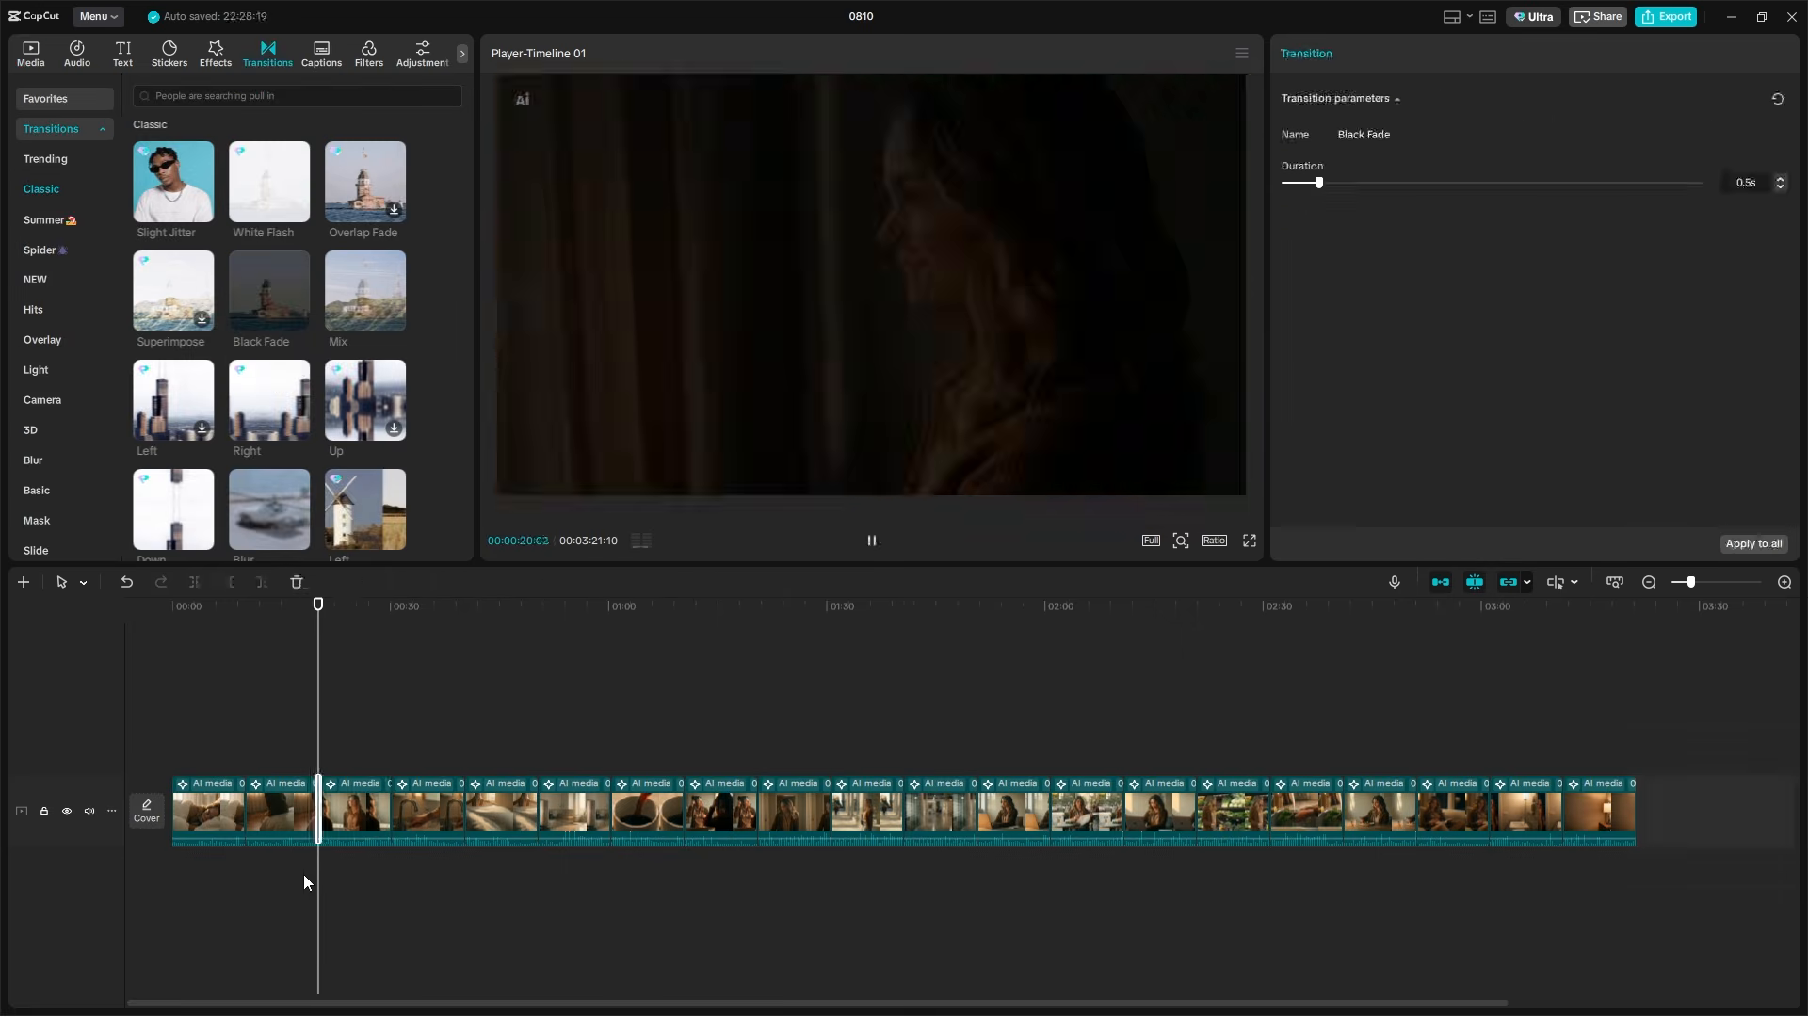
Jump to a later clip in the timeline and preview the Classic Up transition
scroll(304, 882, up, 5)
click(575, 643)
scroll(781, 739, down, 2)
click(691, 718)
click(367, 405)
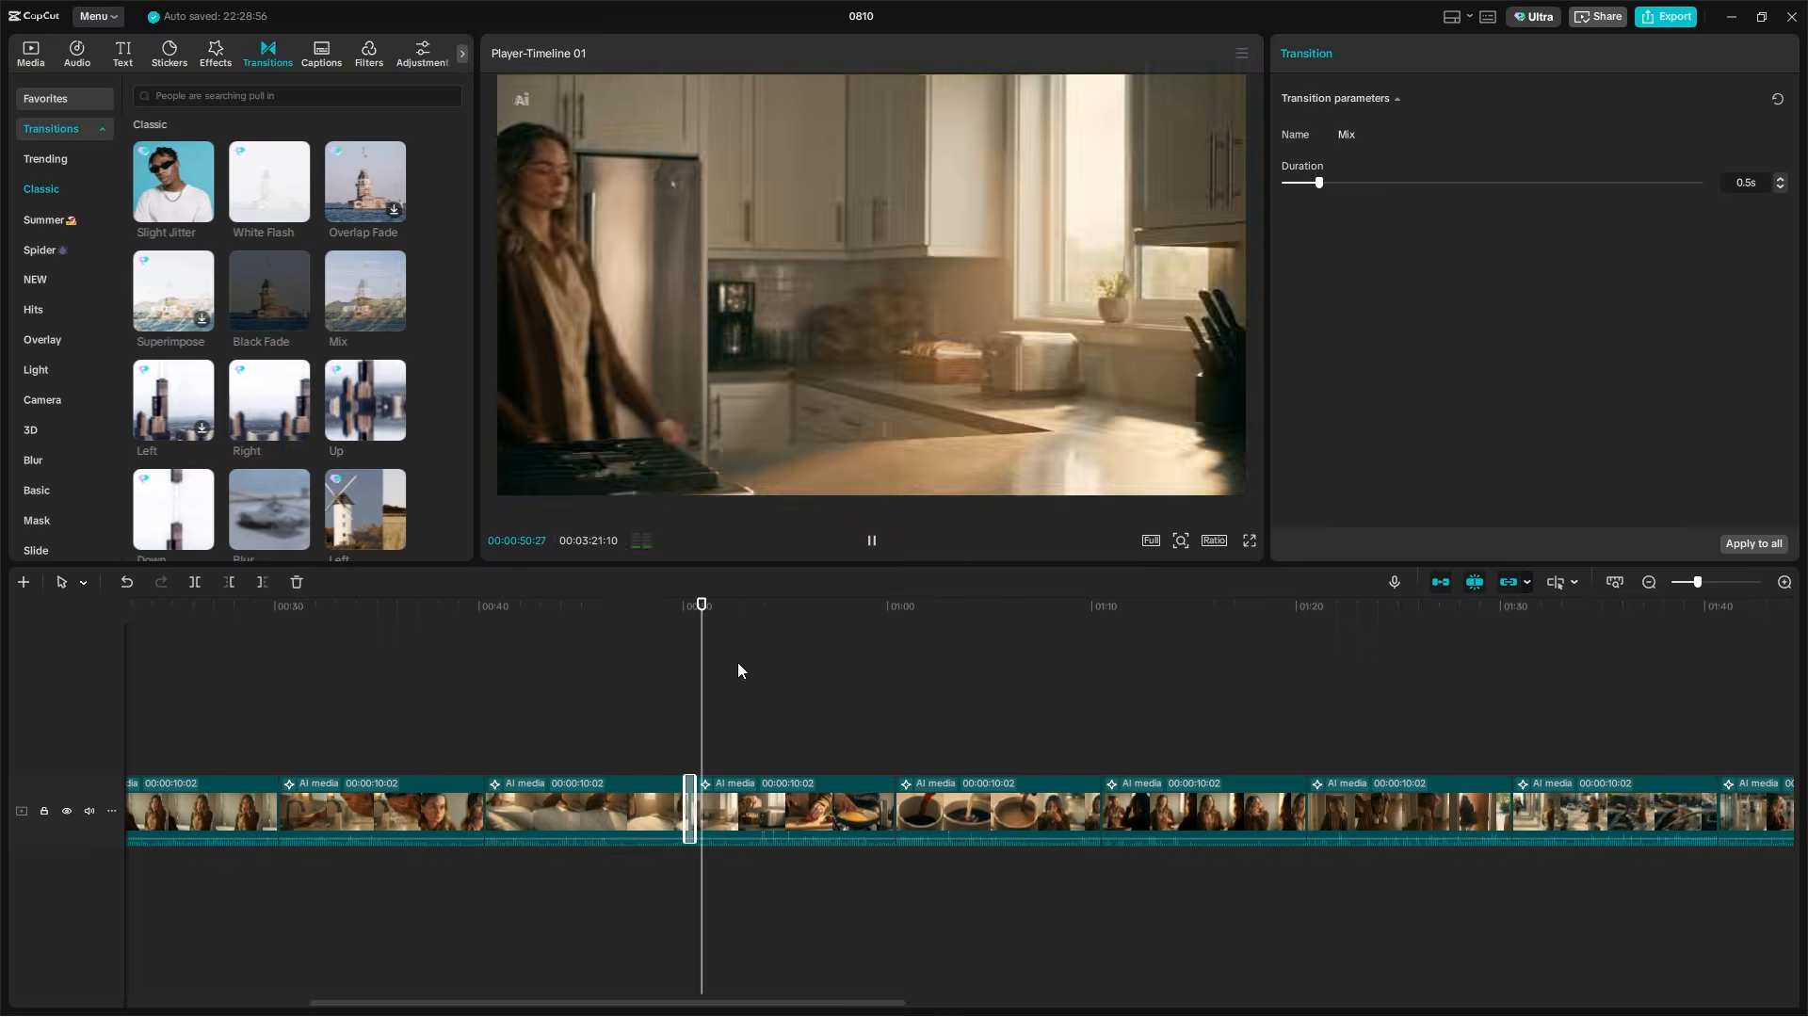
Add a Black Fade transition at the cut between the clips near 01:10 and play the sequence
drag(701, 663, 1088, 668)
scroll(1086, 668, down, 3)
drag(270, 290, 763, 810)
scroll(925, 782, down, 4)
key(space)
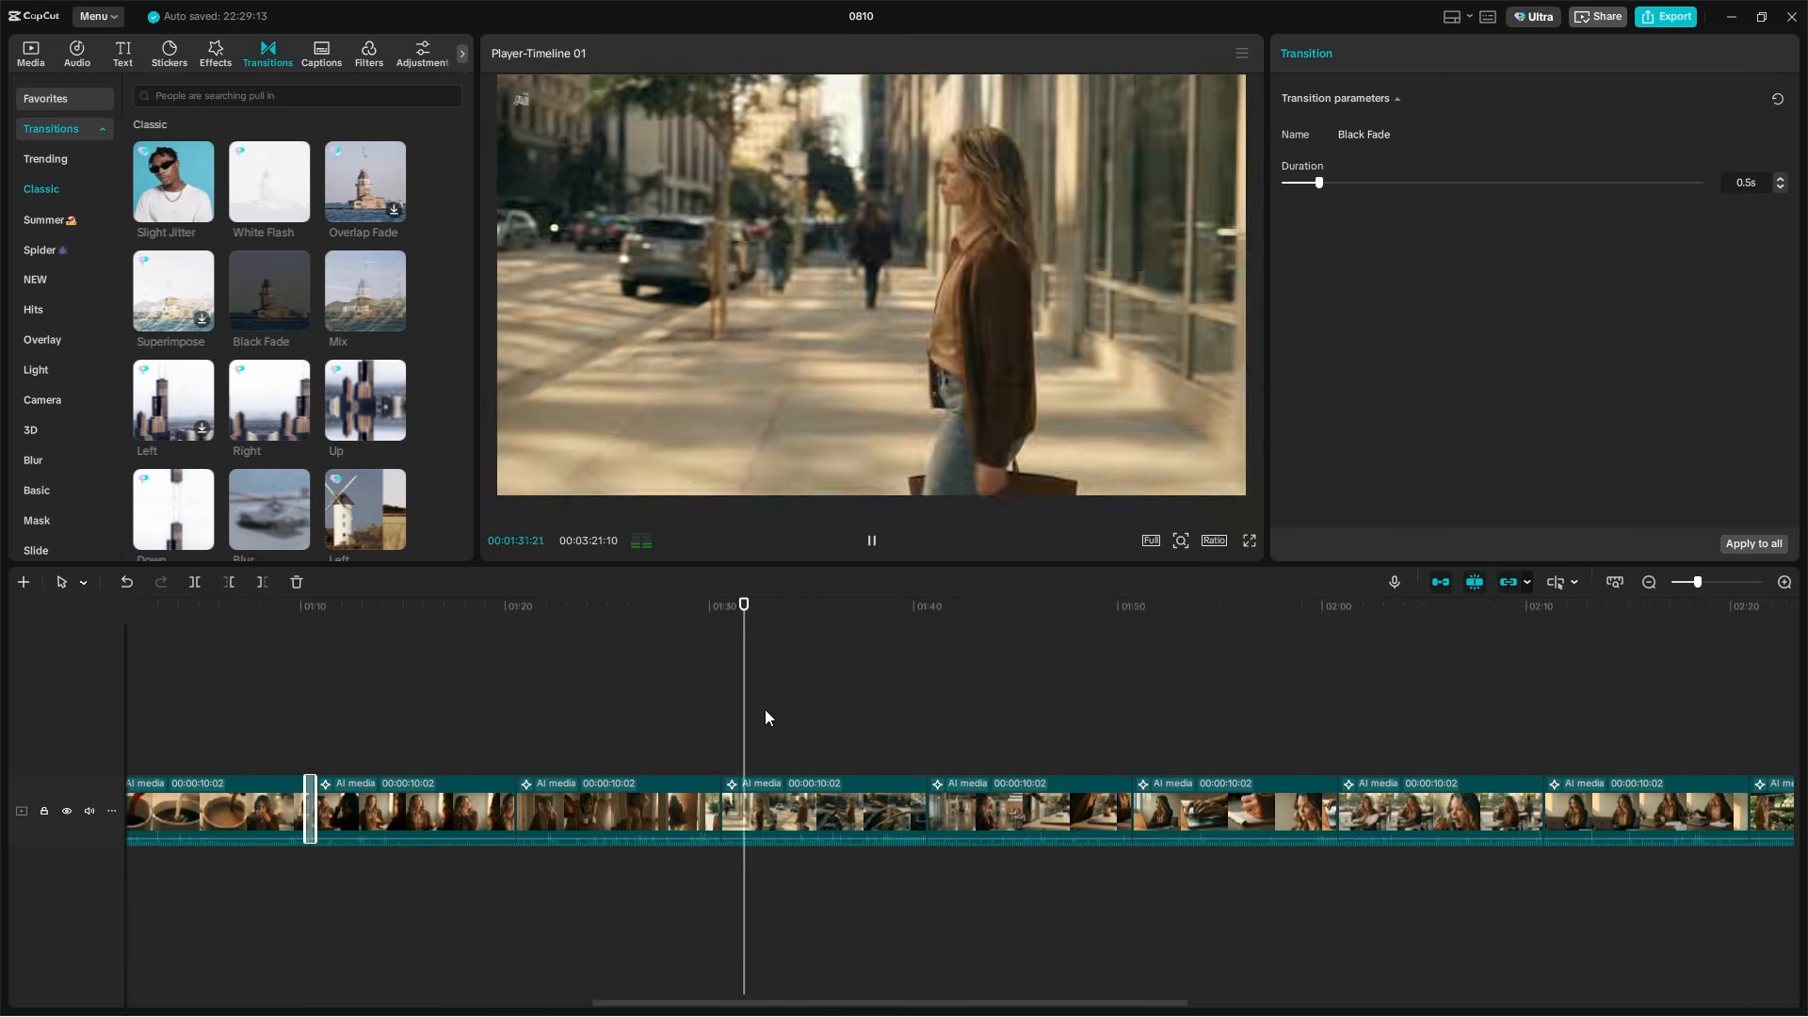
Undo the last timeline edit and play back the clips toward the end of the sequence
scroll(859, 741, down, 2)
click(896, 744)
key(ctrl+z)
scroll(584, 716, down, 5)
click(485, 695)
key(space)
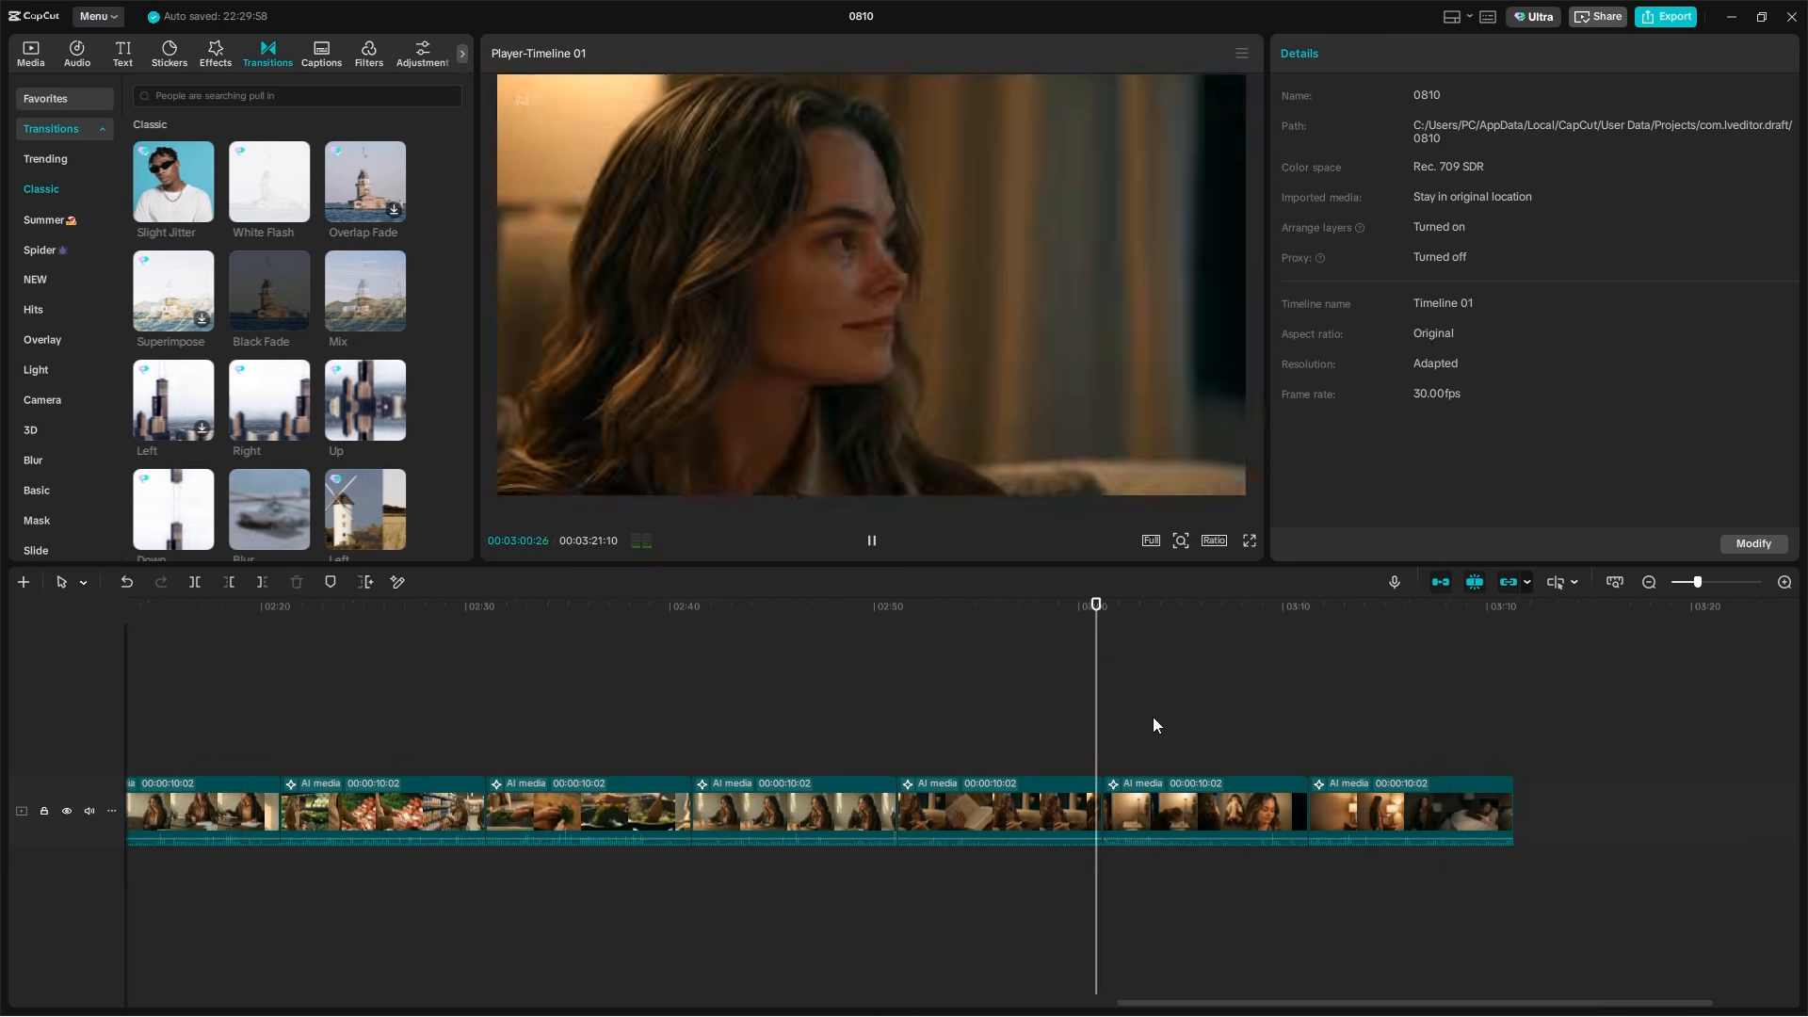
Open the export settings of project 0810 and enter 1 as the file name
scroll(1257, 750, down, 5)
click(1665, 17)
double_click(1064, 294)
text(1)
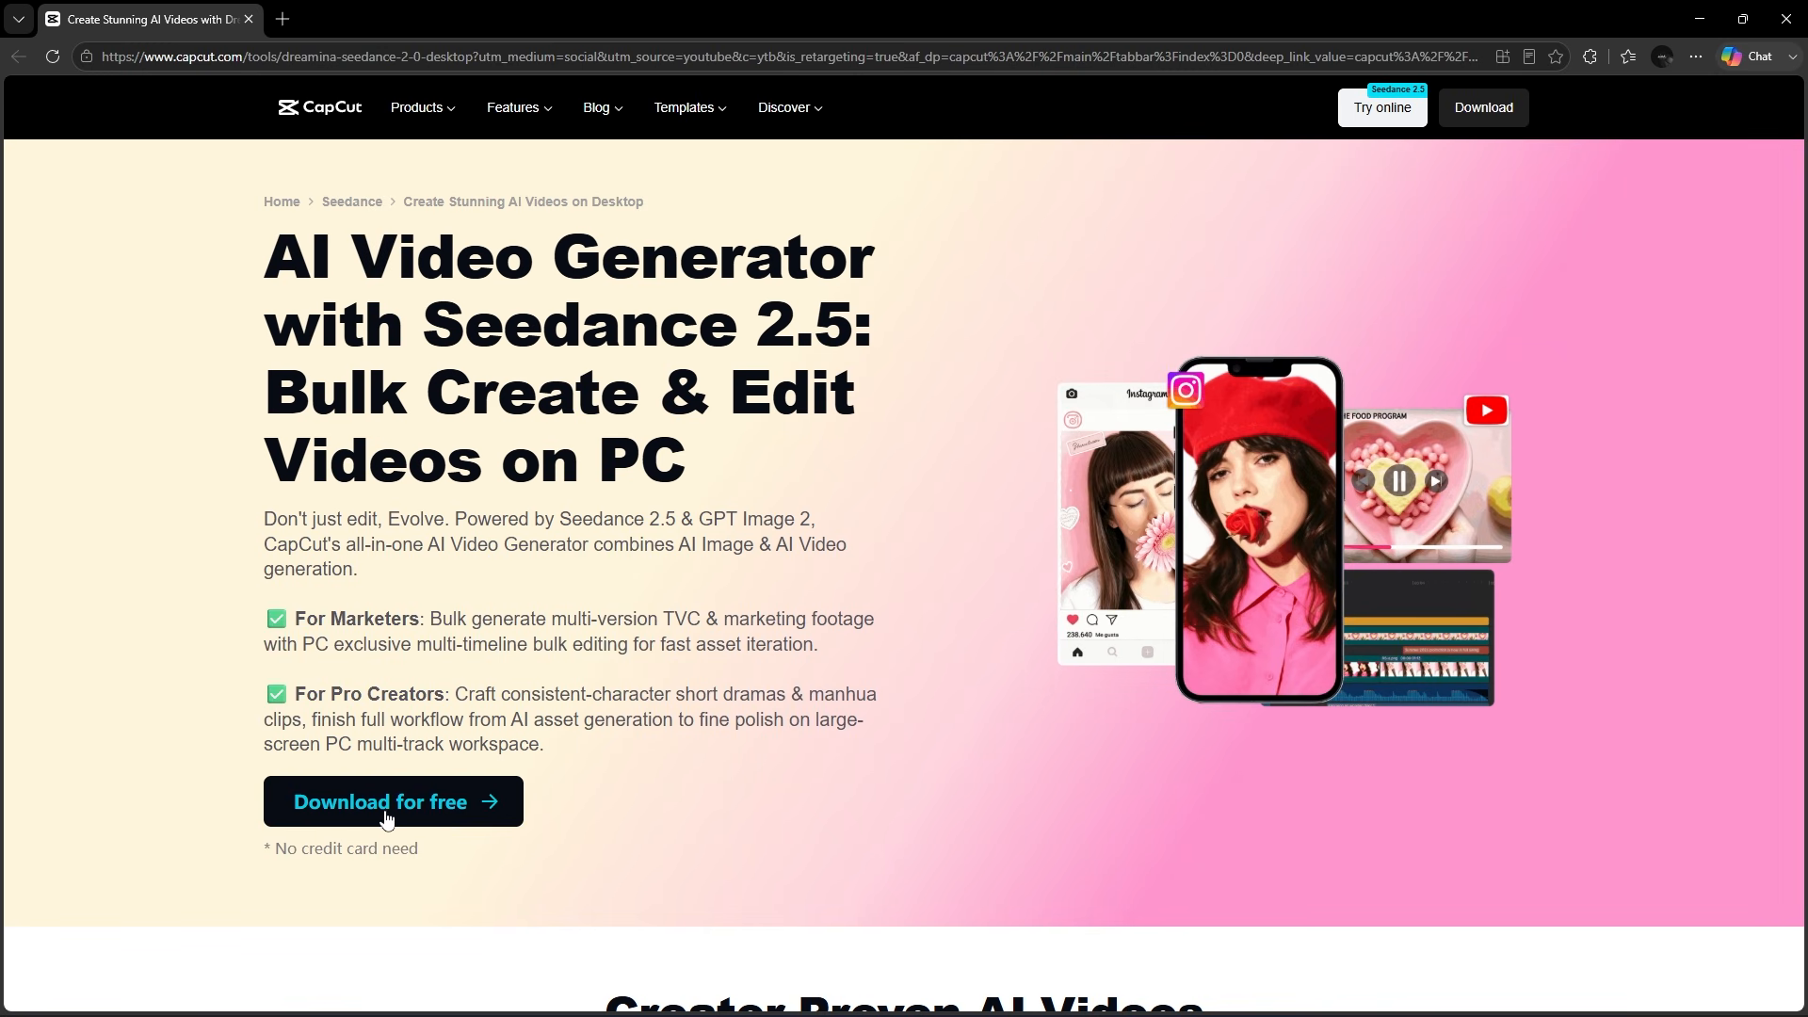
Highlight "Seedance 2.5" in the heading of the CapCut web page and start the free desktop download
drag(468, 325, 878, 340)
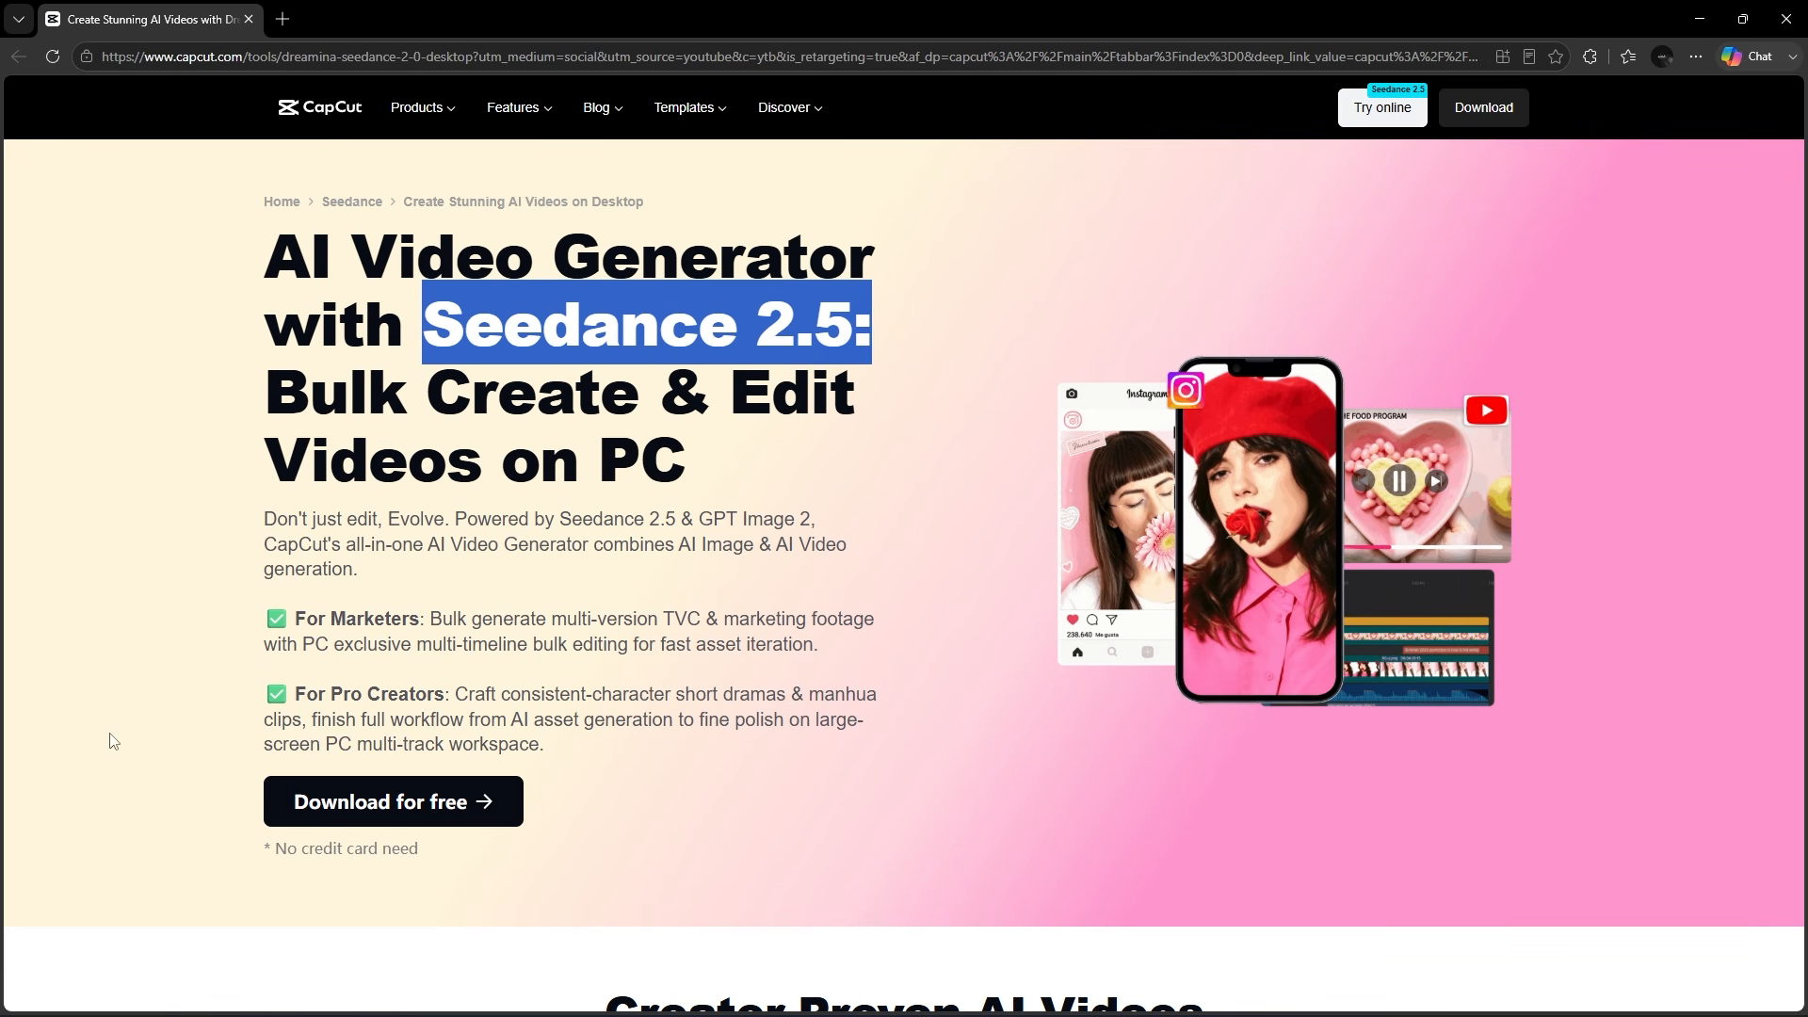
click(412, 816)
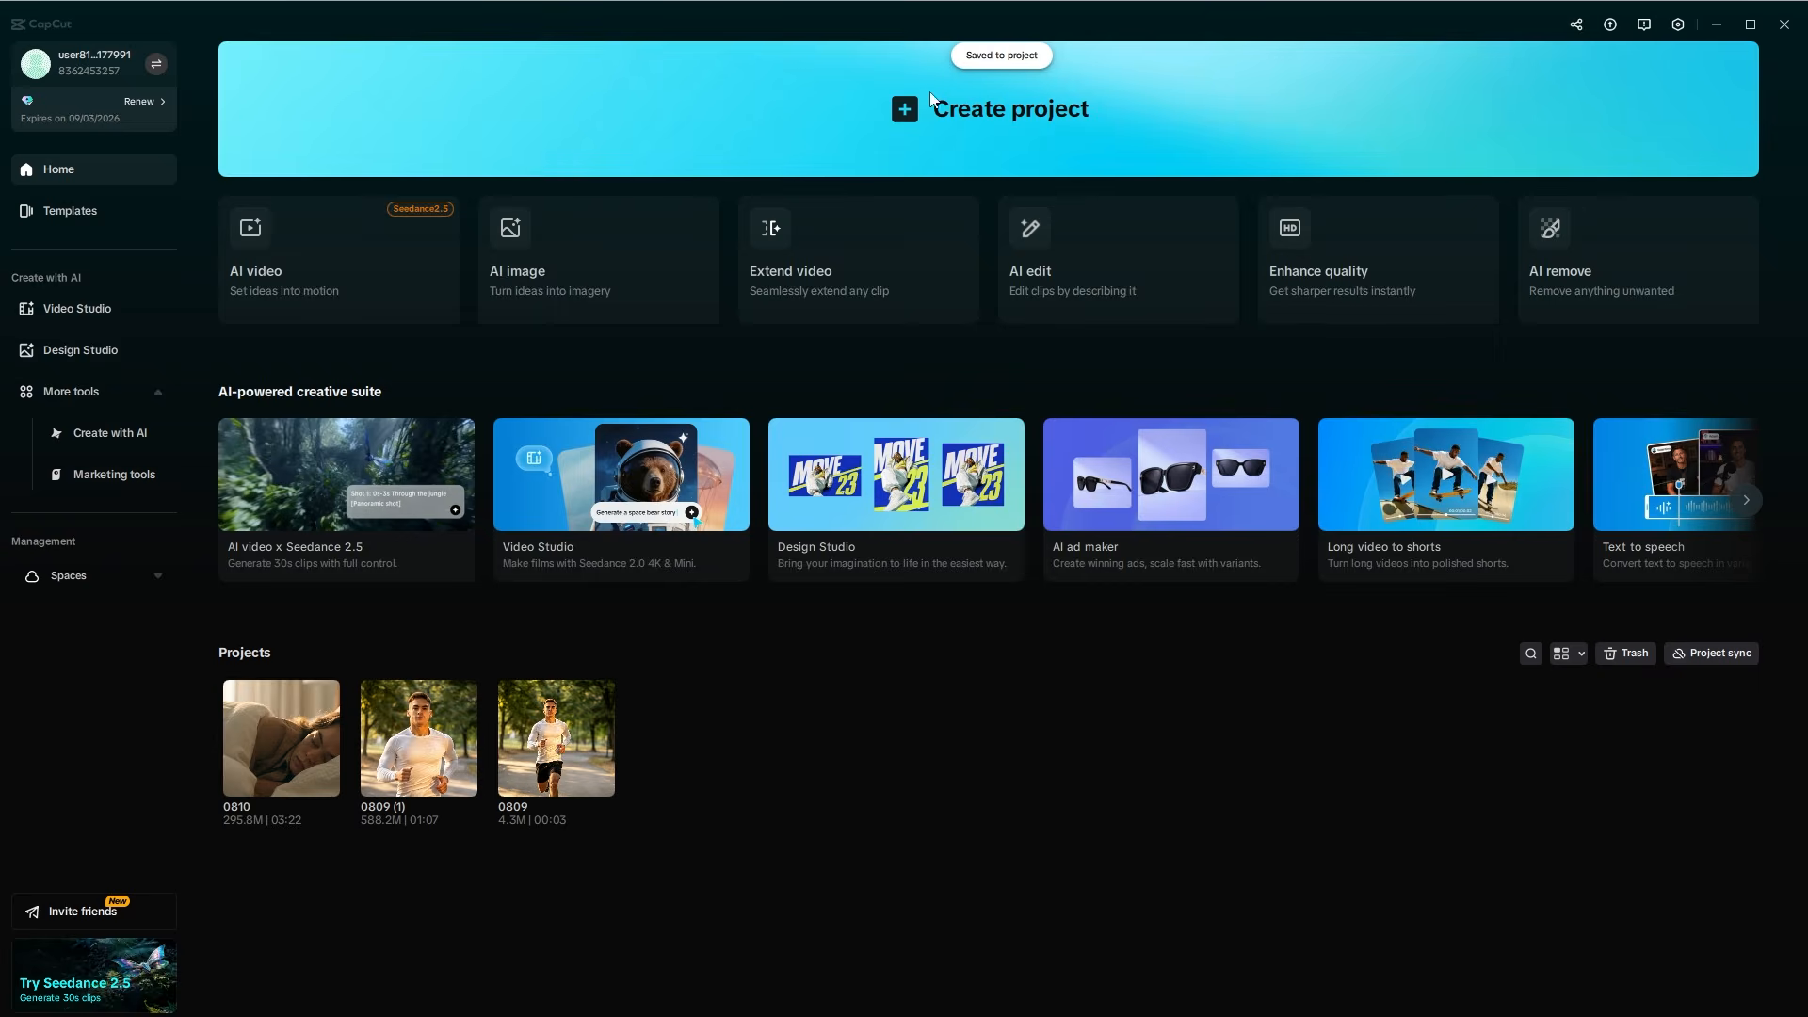
Create a new CapCut project and open its AI video generator
click(930, 99)
click(88, 99)
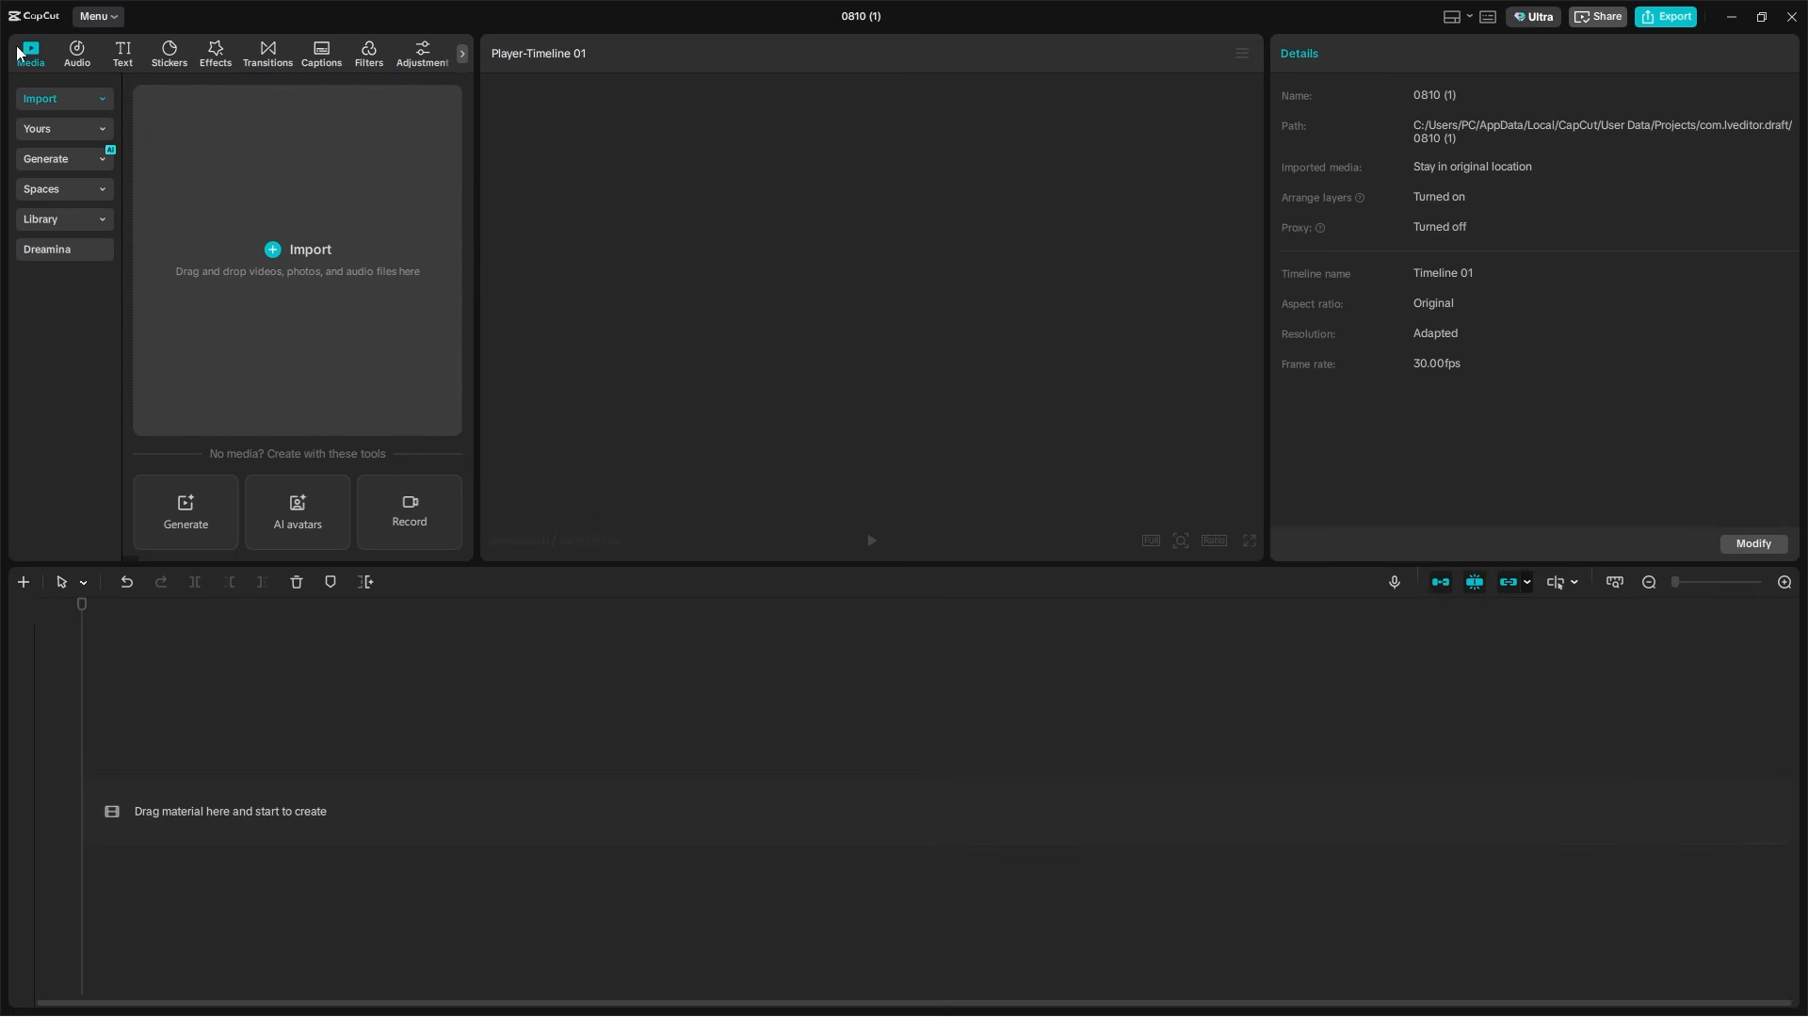
click(77, 157)
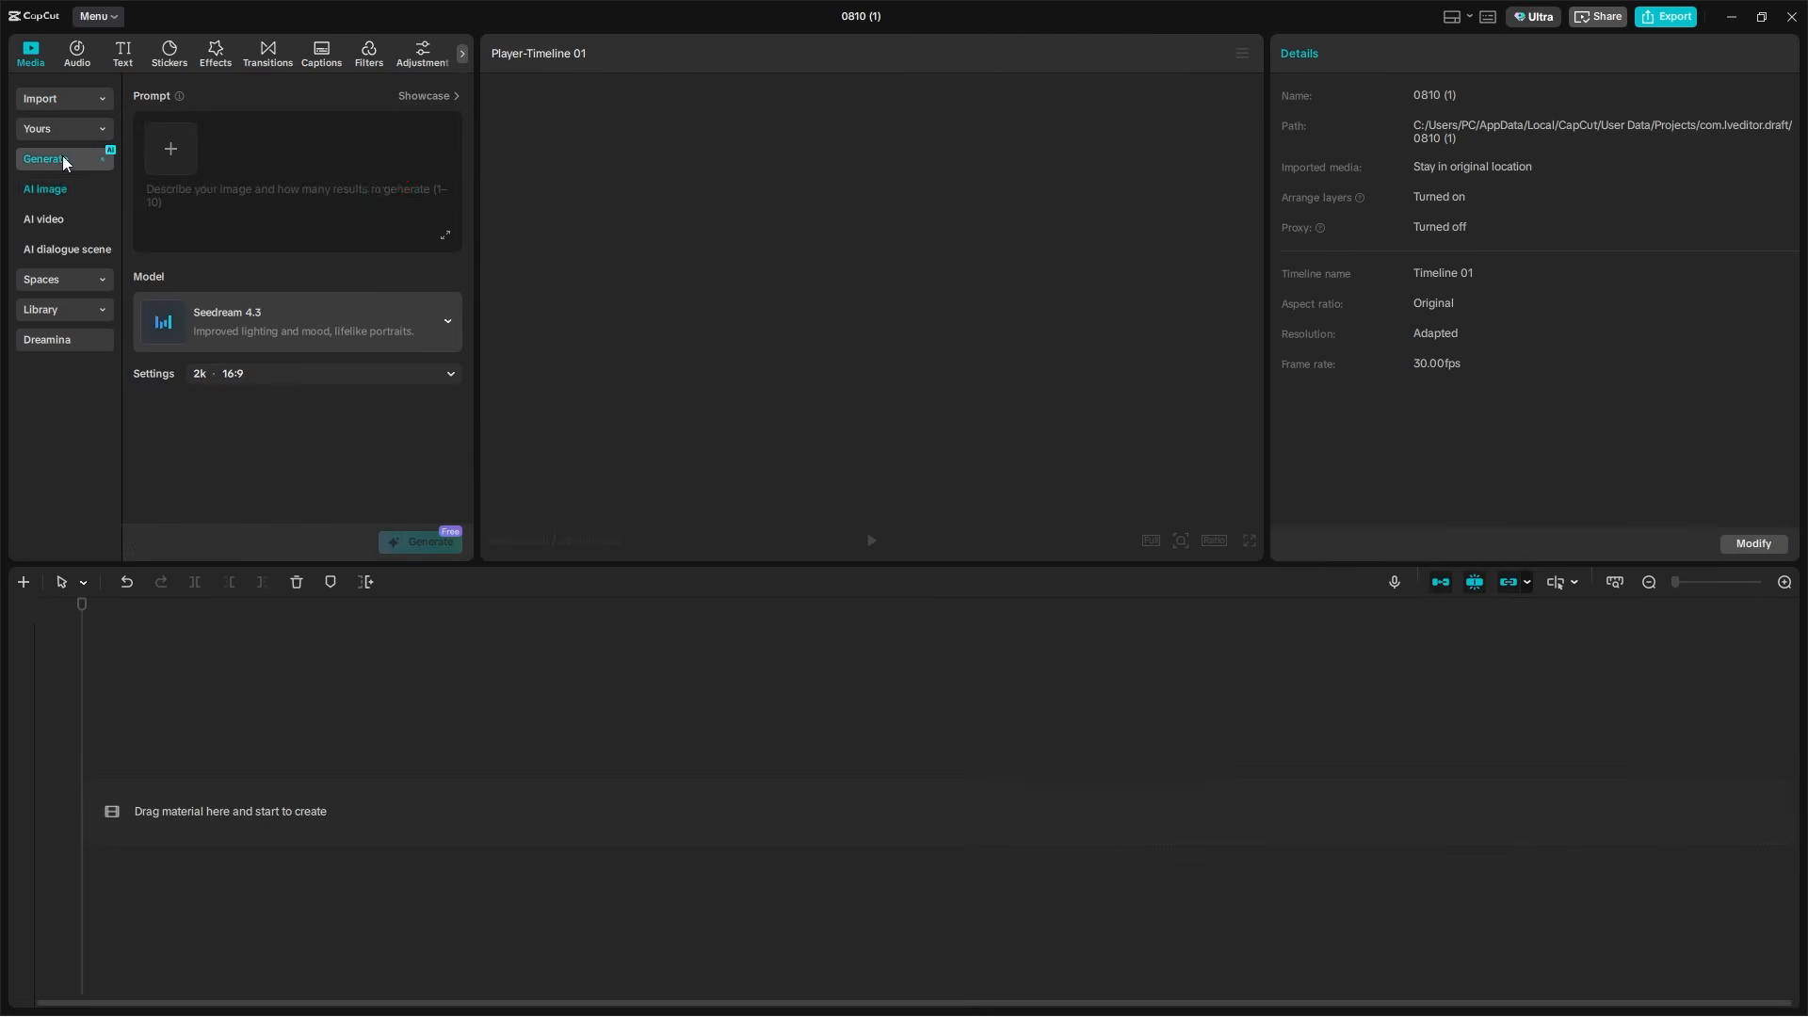
click(38, 221)
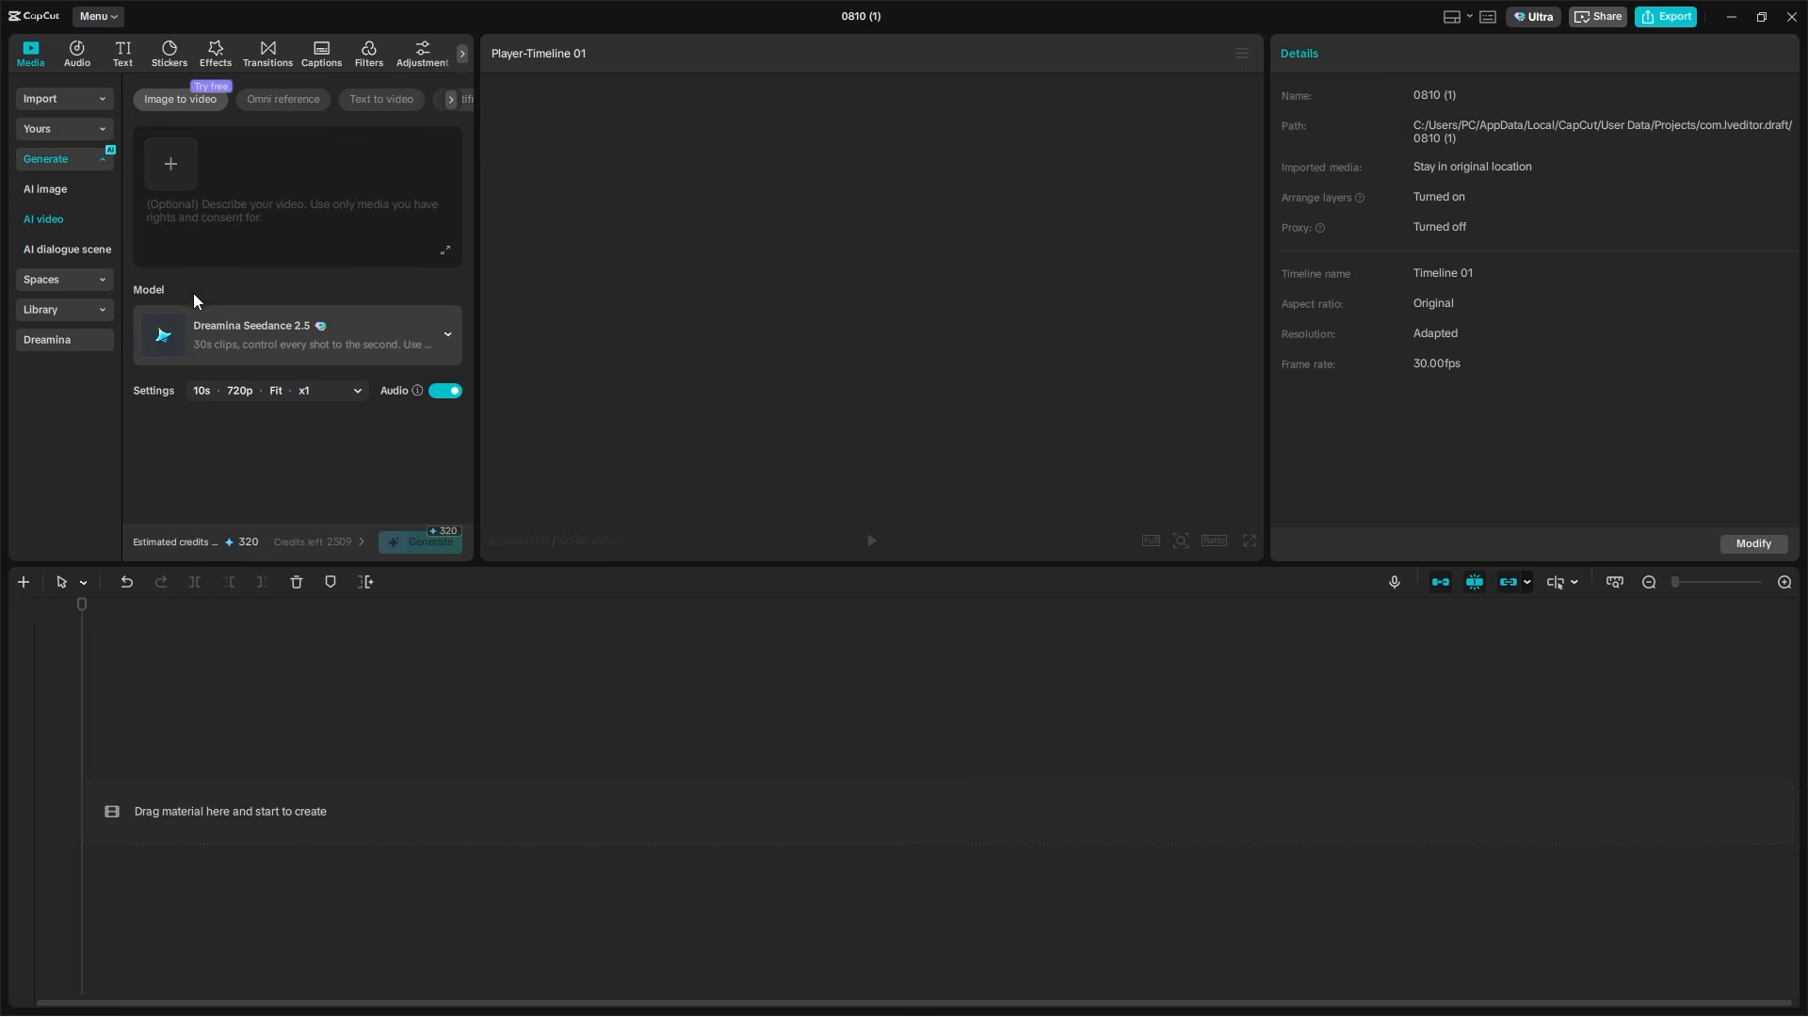
Choose Dreamina Seedance 2.5 from the AI video models and return to the AI image generator
click(243, 337)
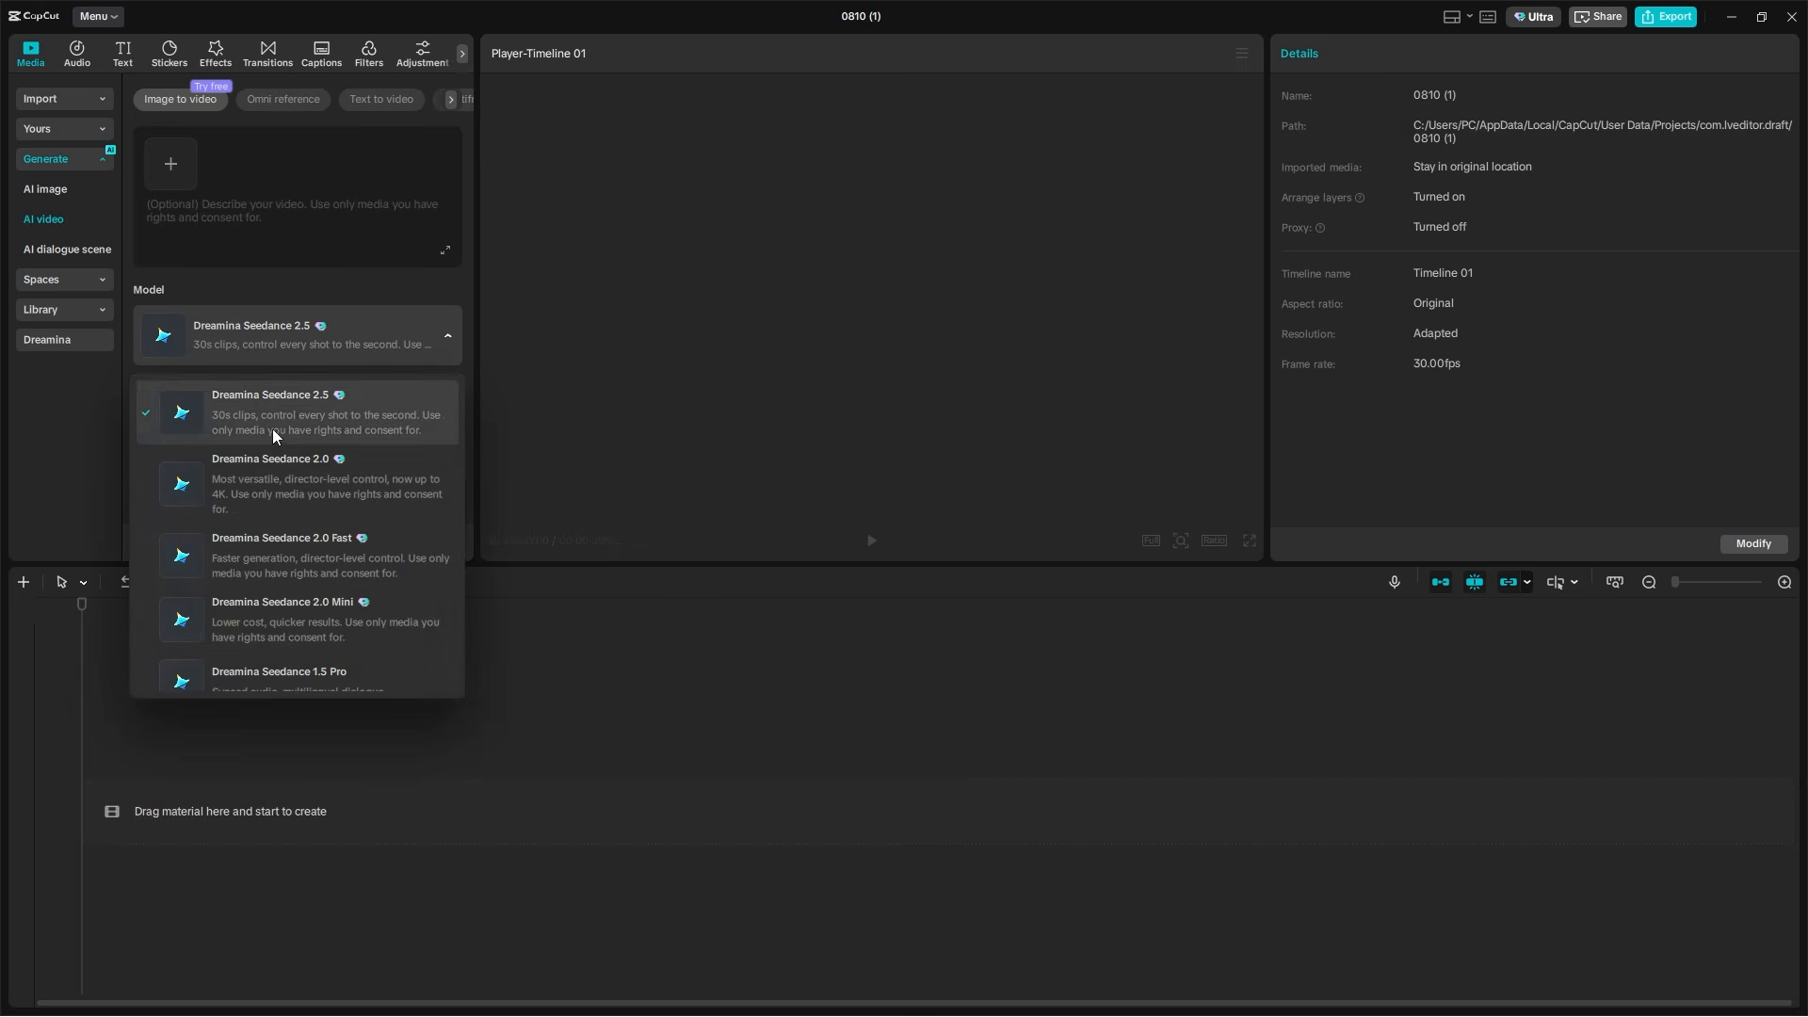
scroll(332, 600, down, 3)
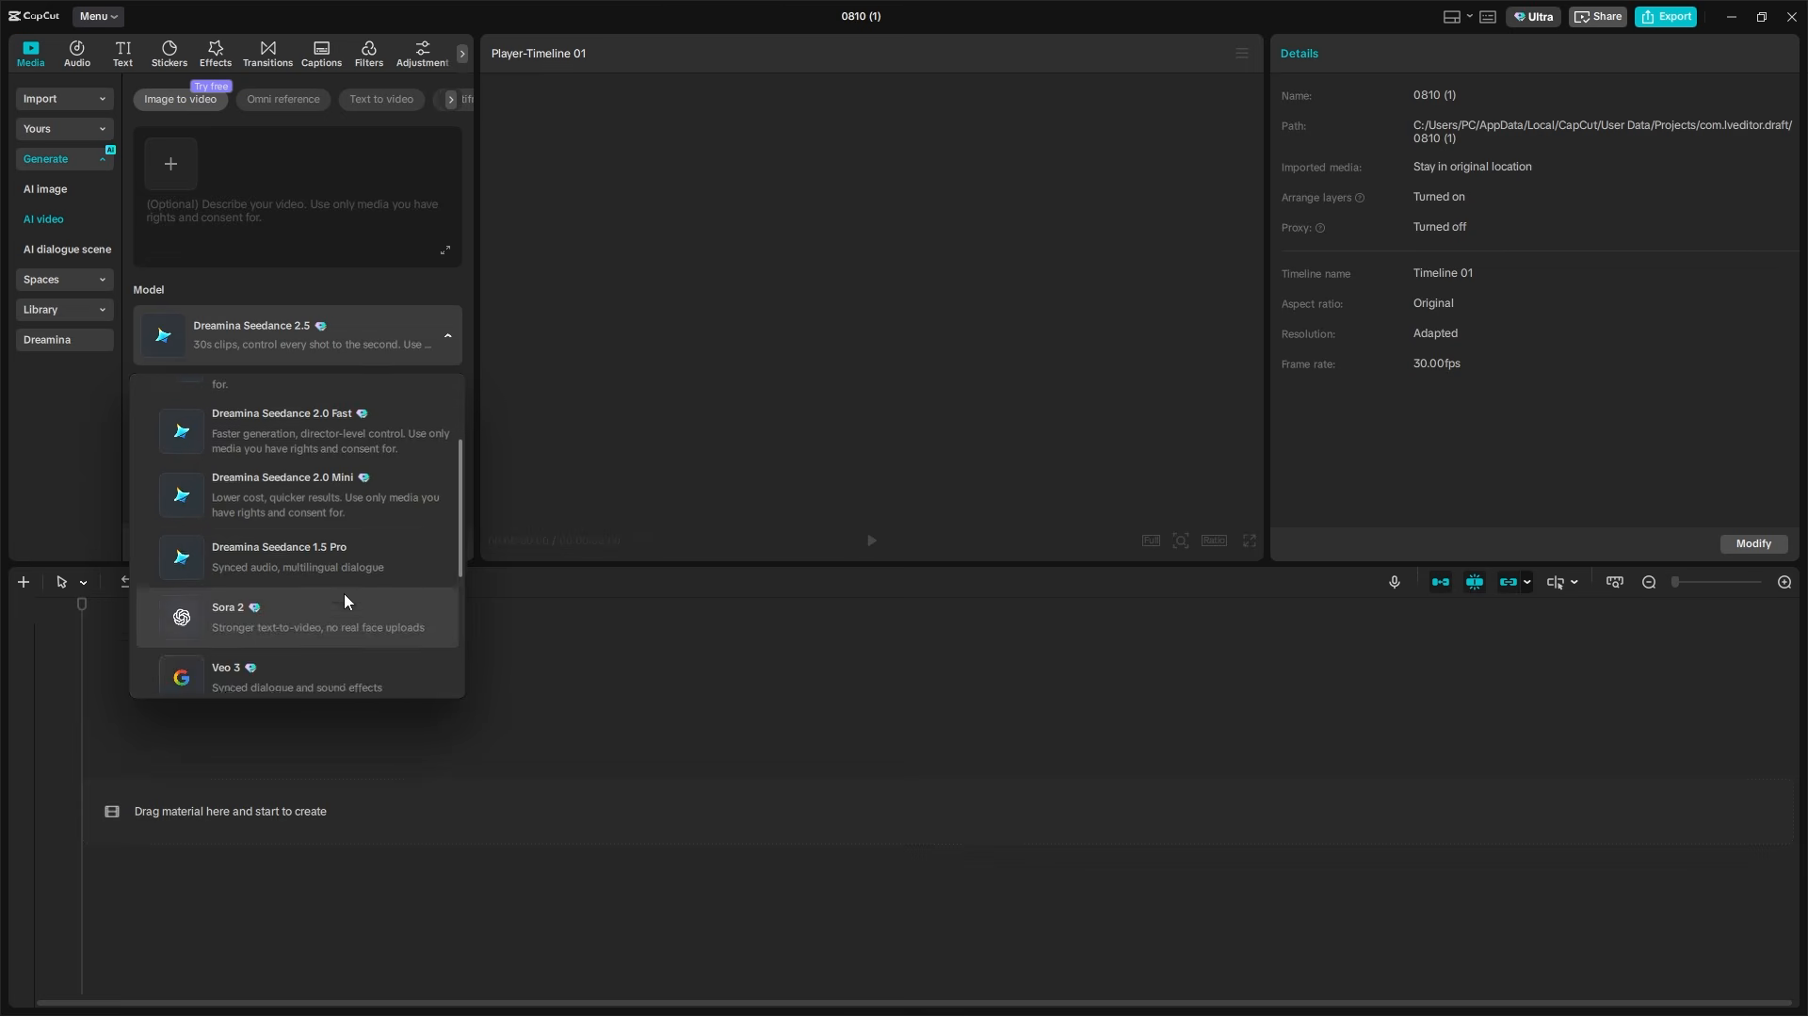
scroll(343, 593, up, 3)
click(283, 416)
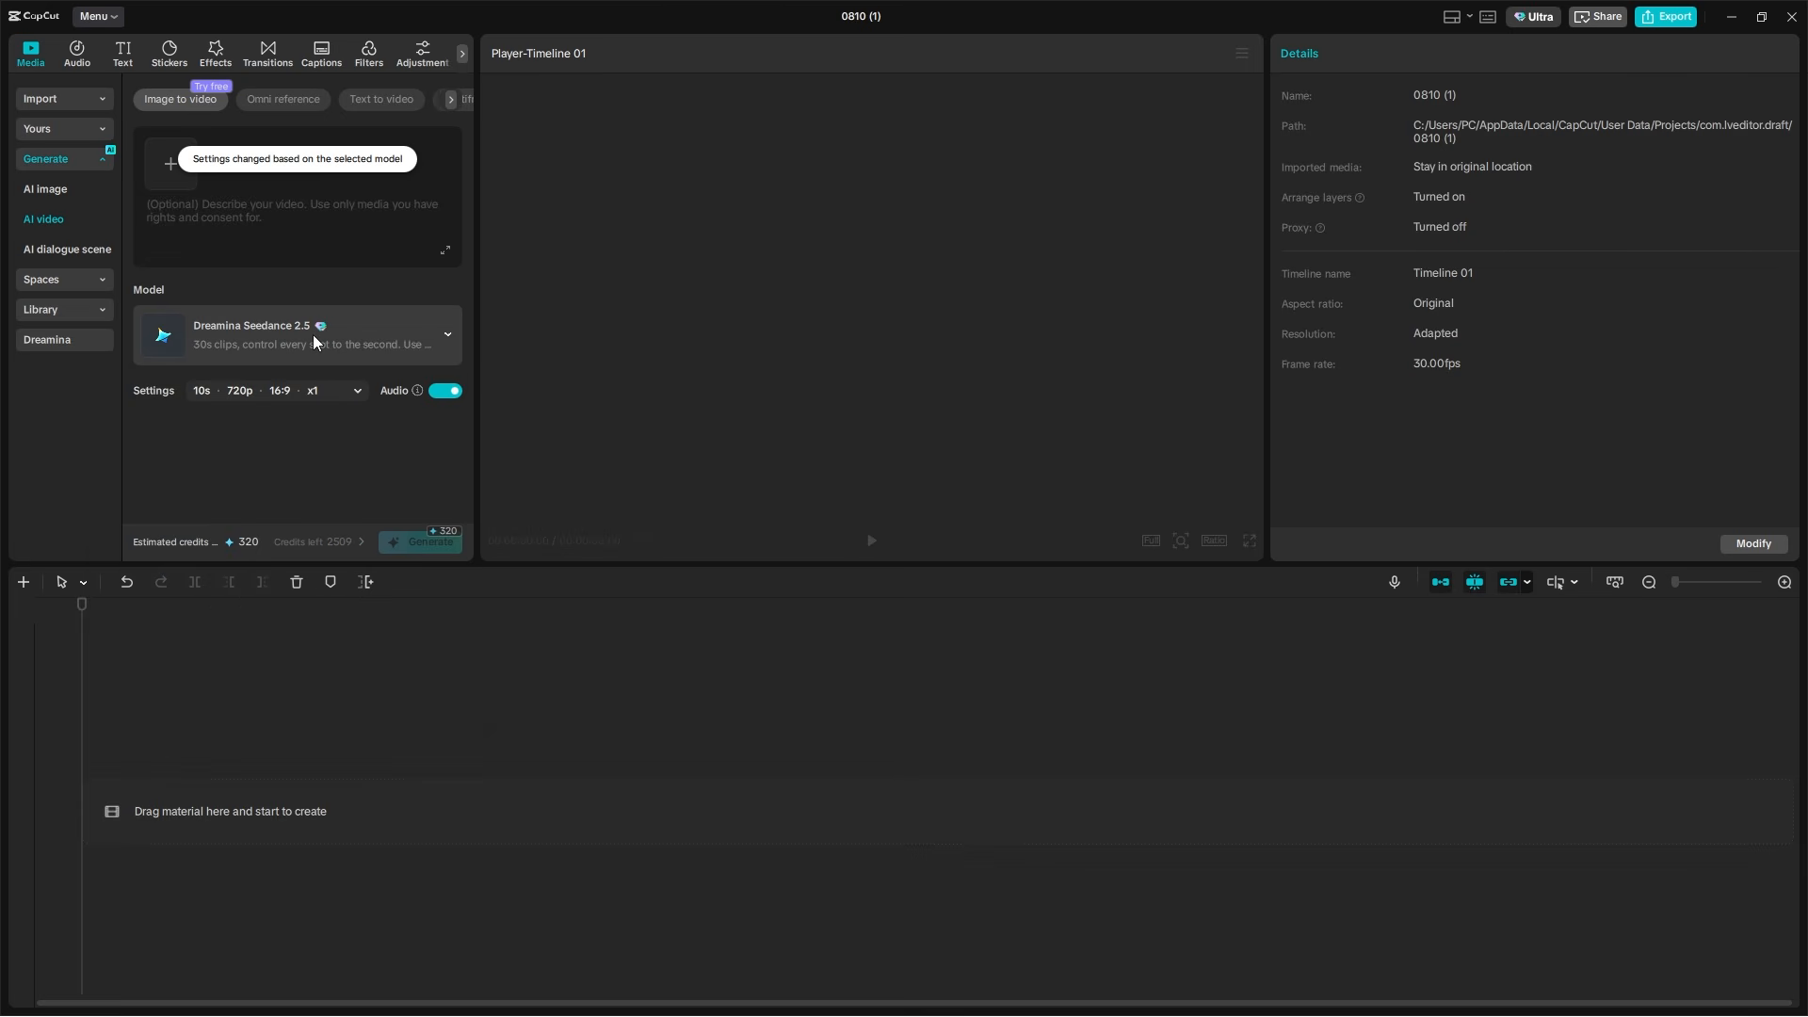
click(38, 185)
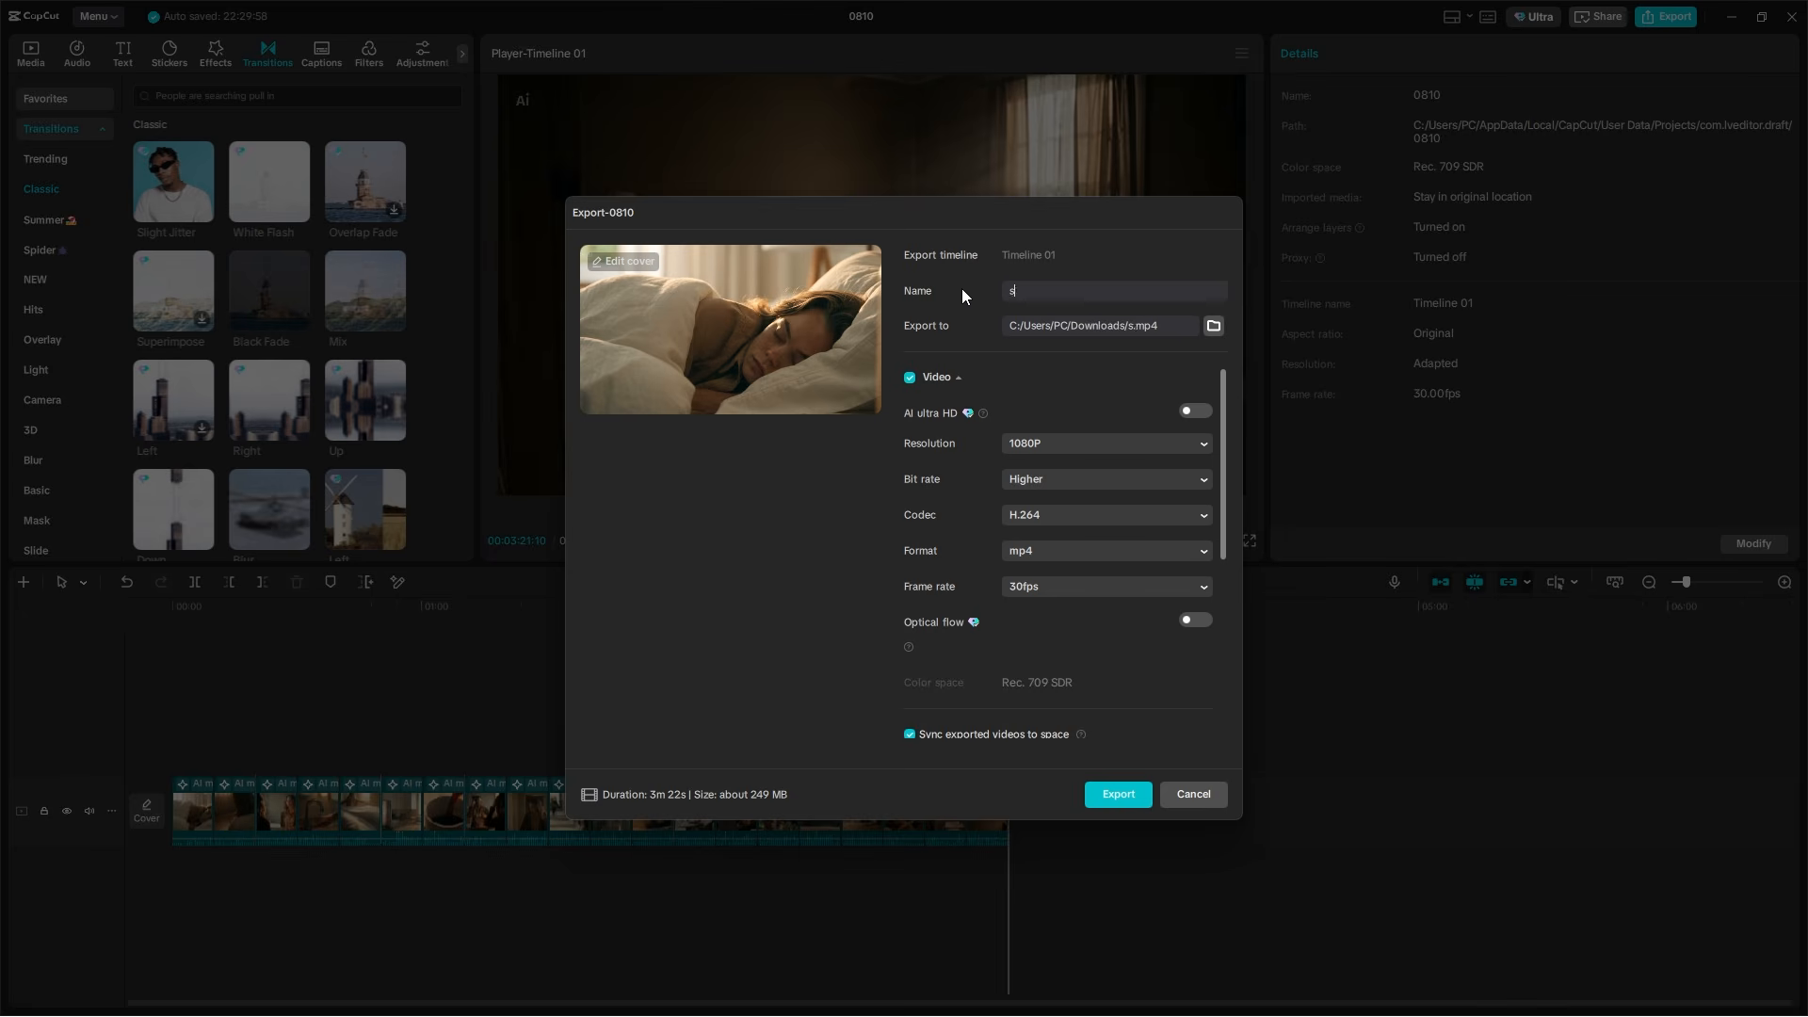
Name the exported video of project 0810 "full dday story"
text(story)
key(Home)
text(full dday)
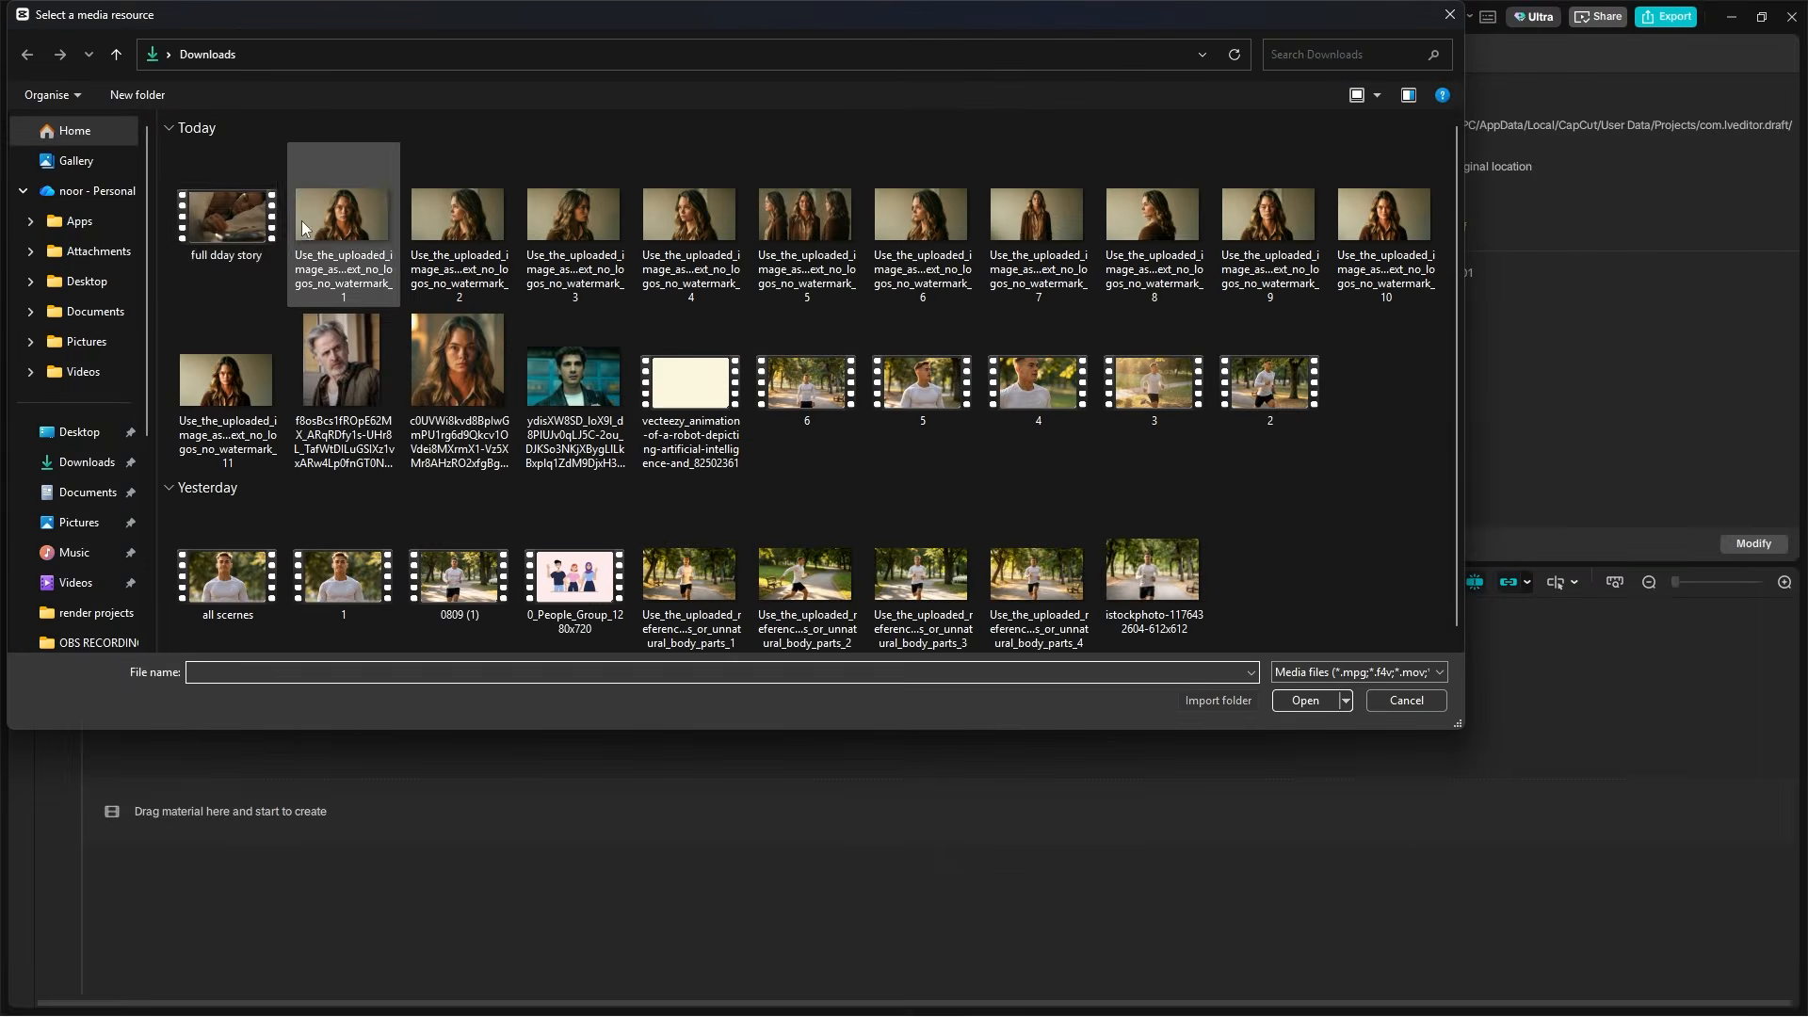
Import the full dday story video and the character images into the new project and place the media on the timeline
key(ctrl+a)
key(Return)
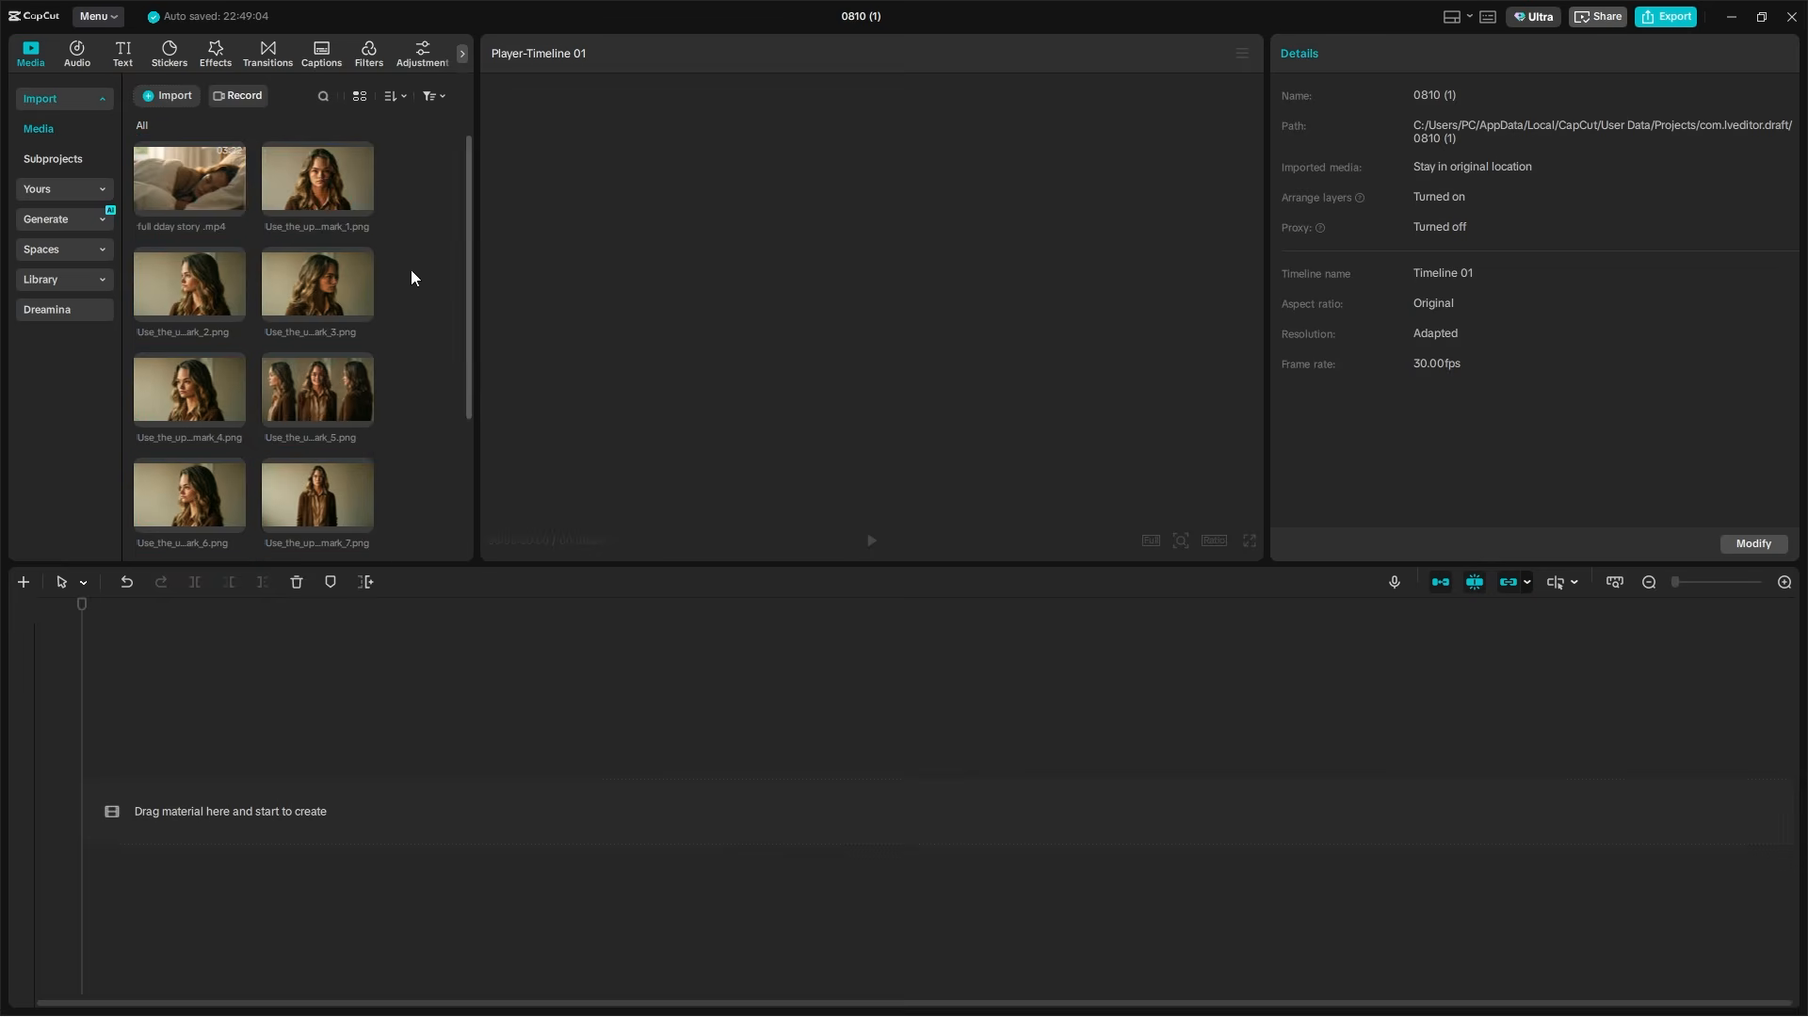
click(183, 186)
drag(413, 183, 147, 542)
drag(188, 495, 282, 753)
drag(399, 756, 699, 749)
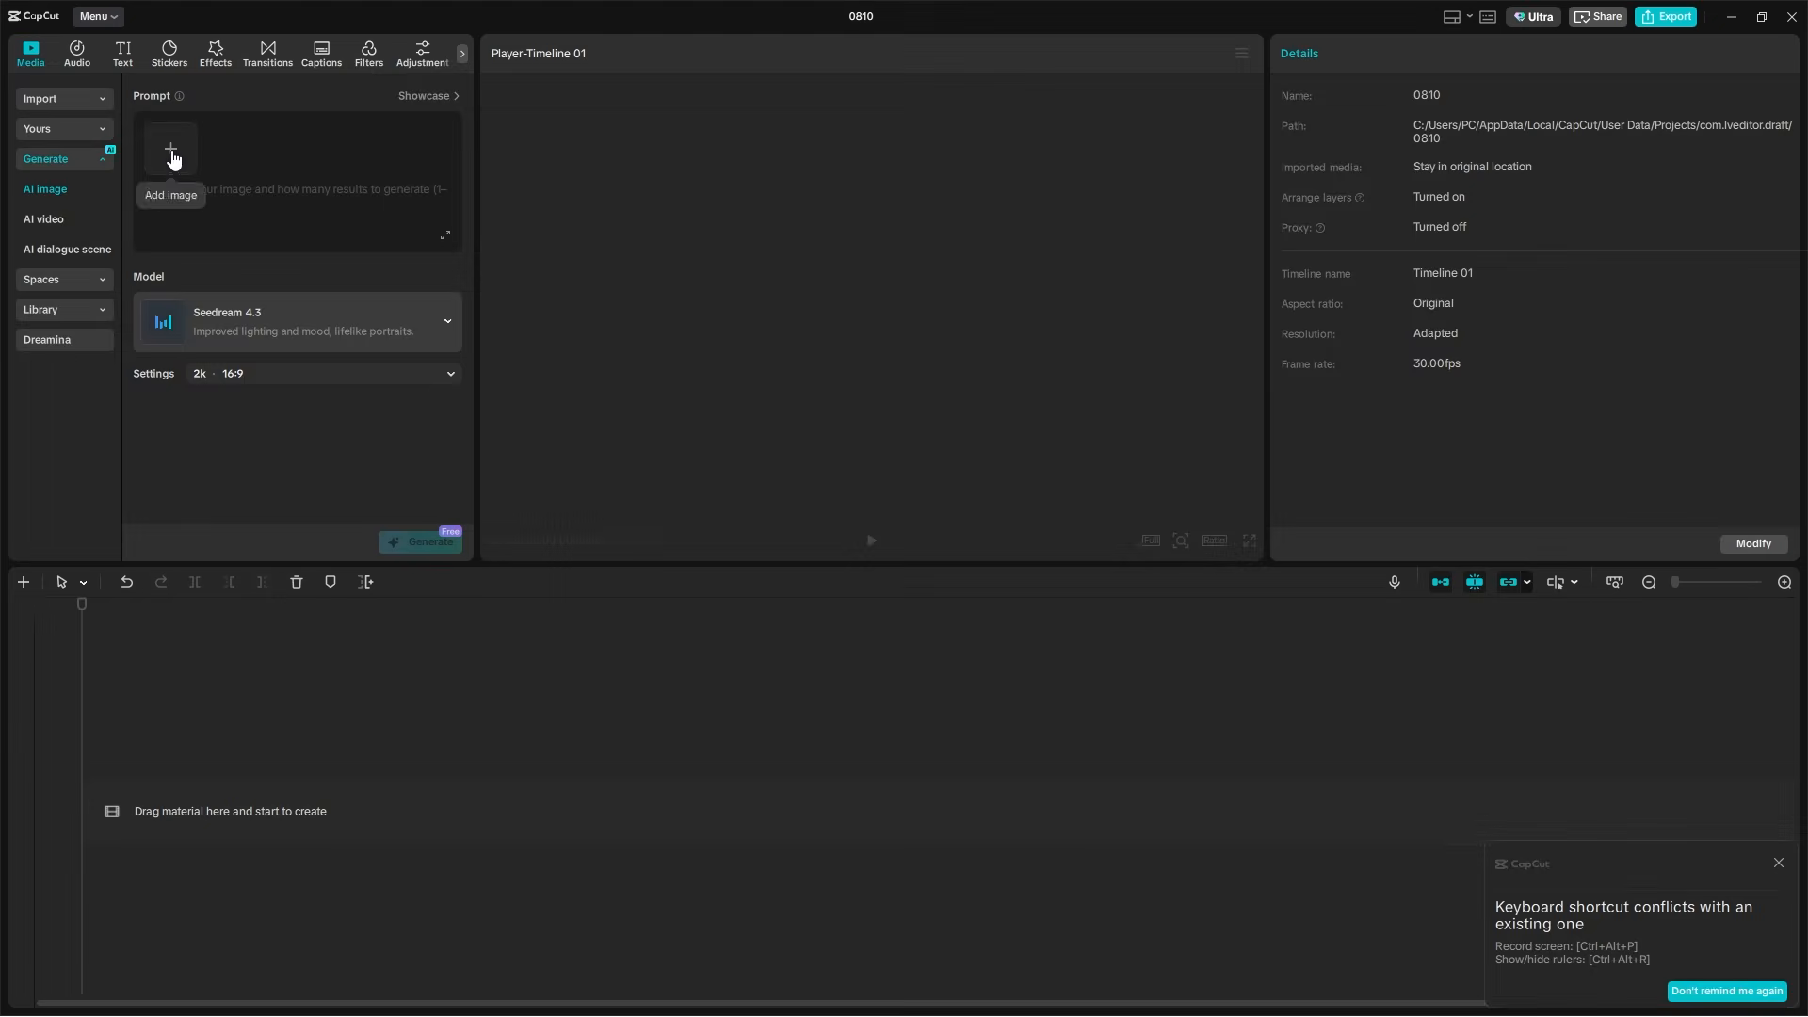
Add the Downloads portrait of the woman with wavy hair as the AI image reference
click(172, 149)
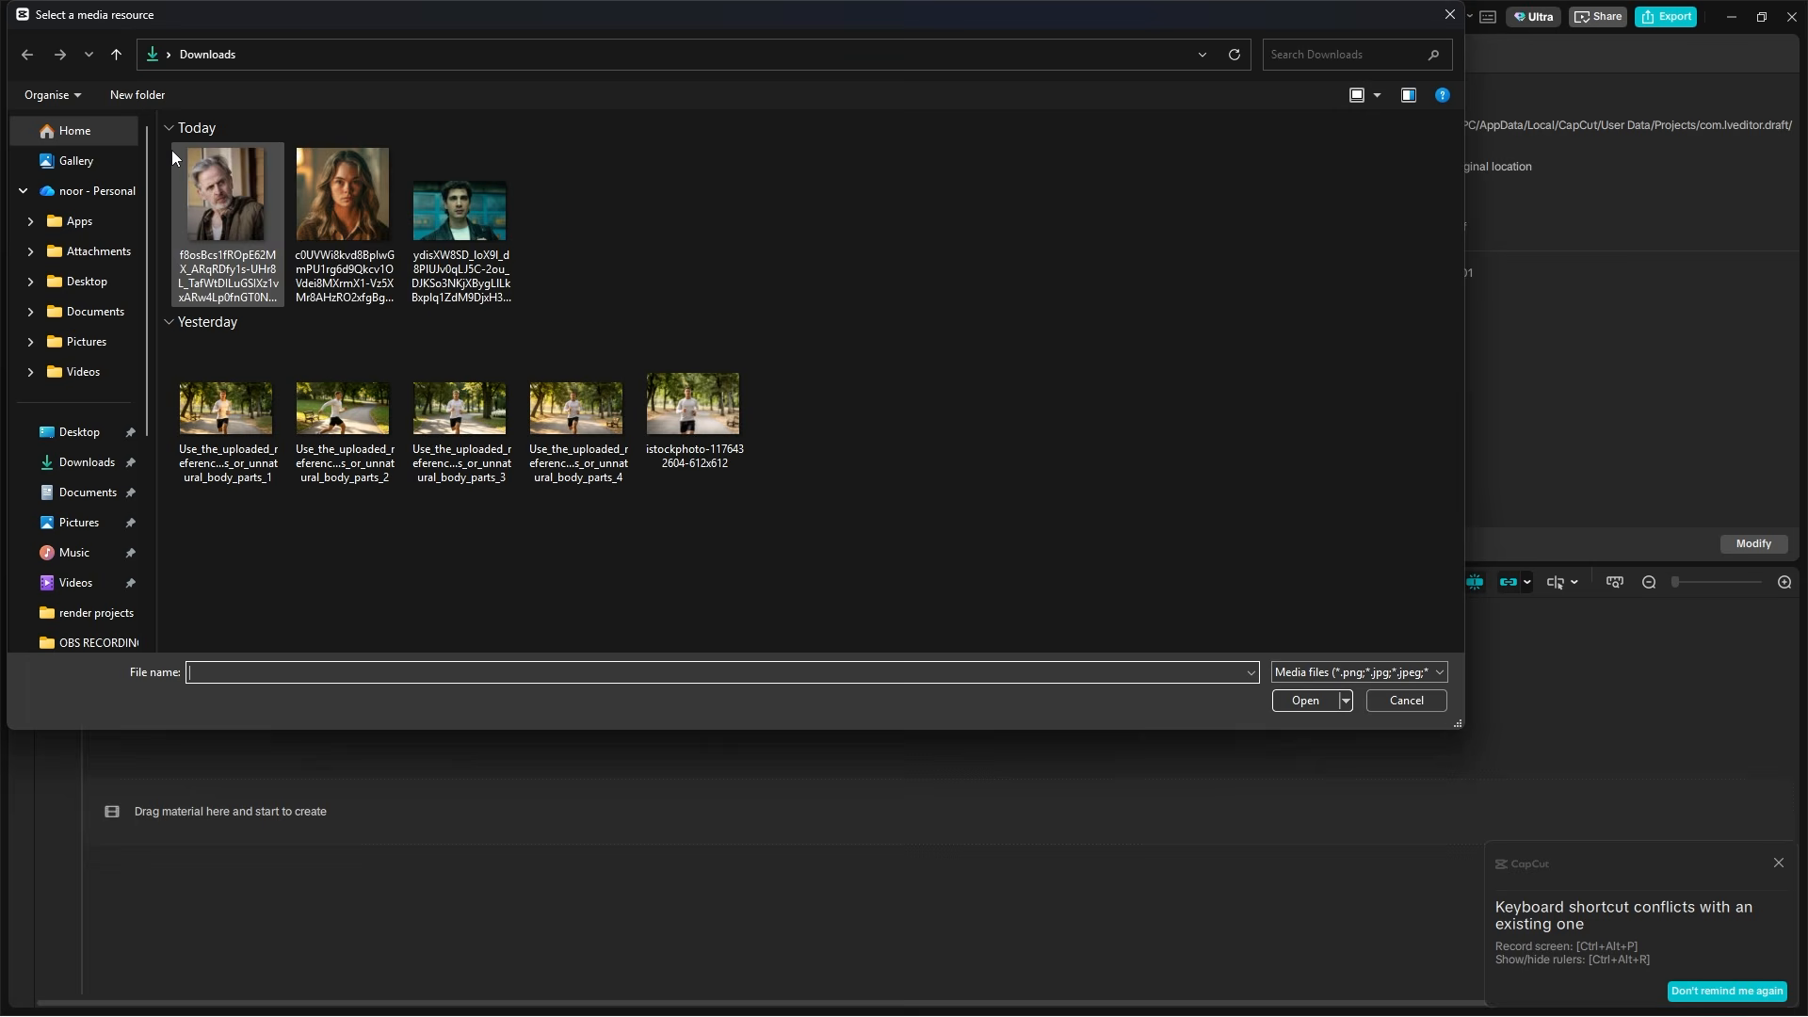
click(342, 221)
click(1305, 700)
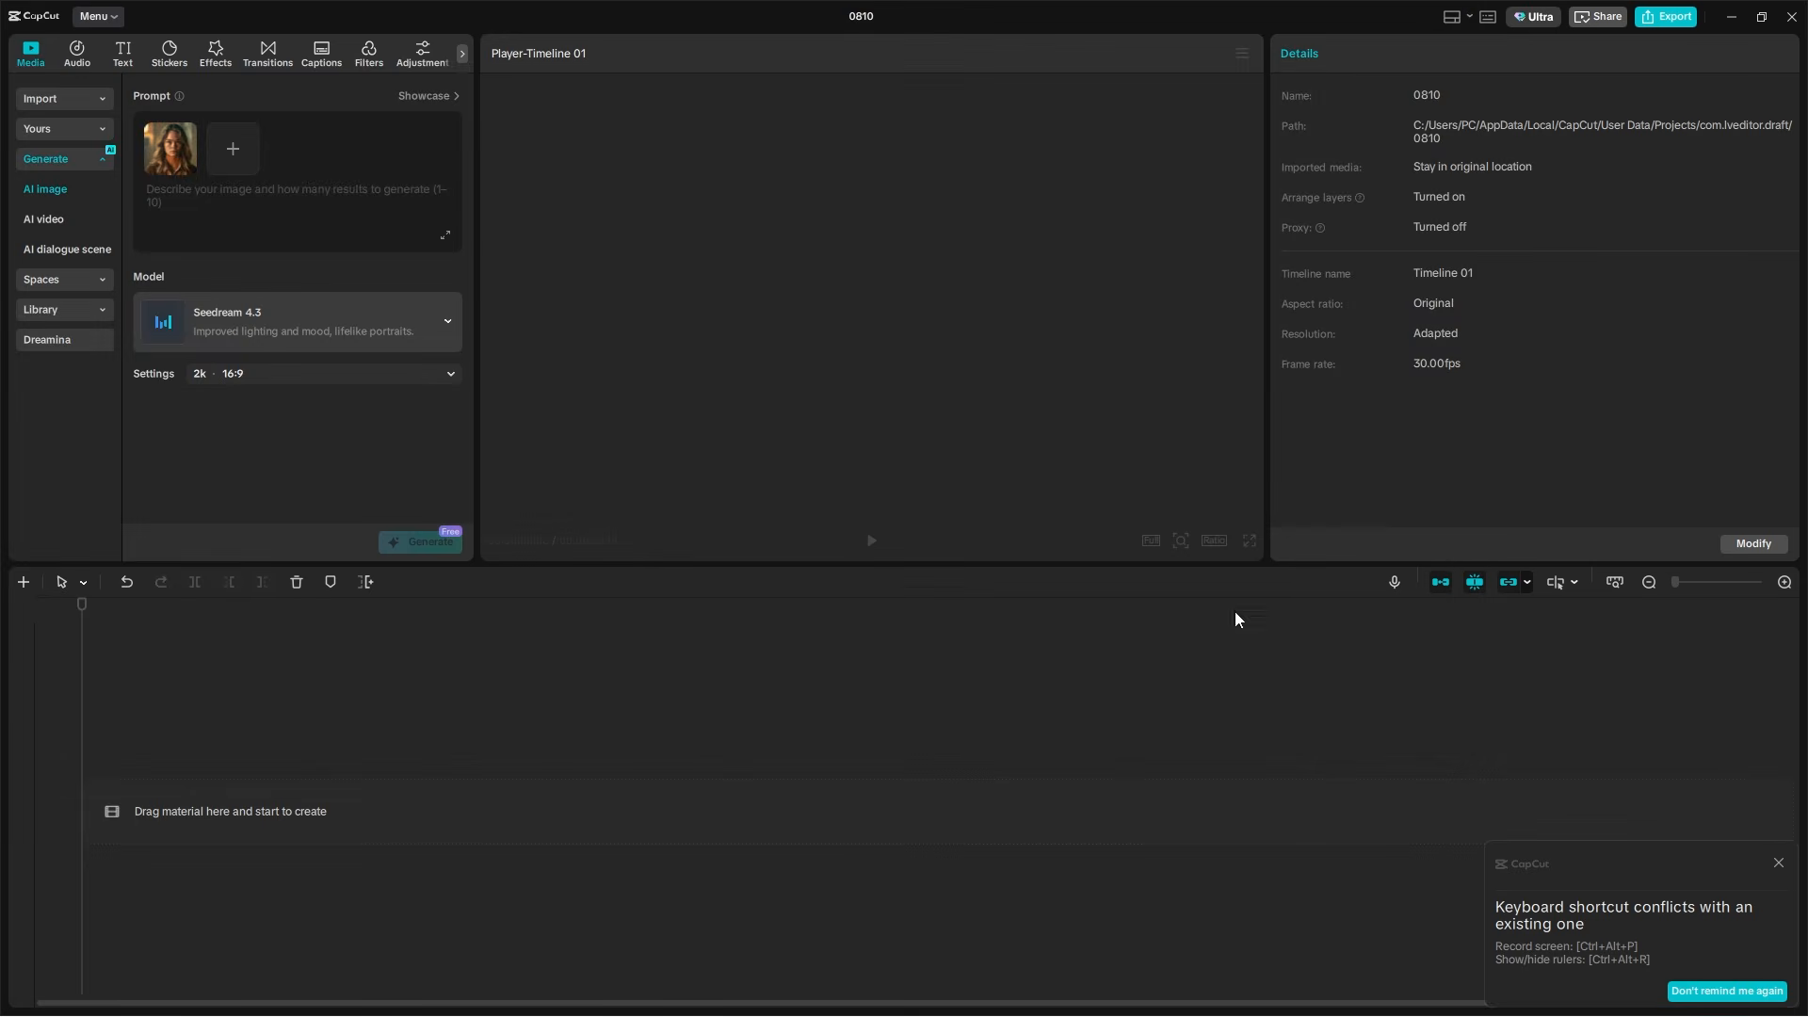
Paste the multi-view character sheet prompt and generate the images at 4k resolution
click(183, 190)
key(ctrl+v)
click(222, 375)
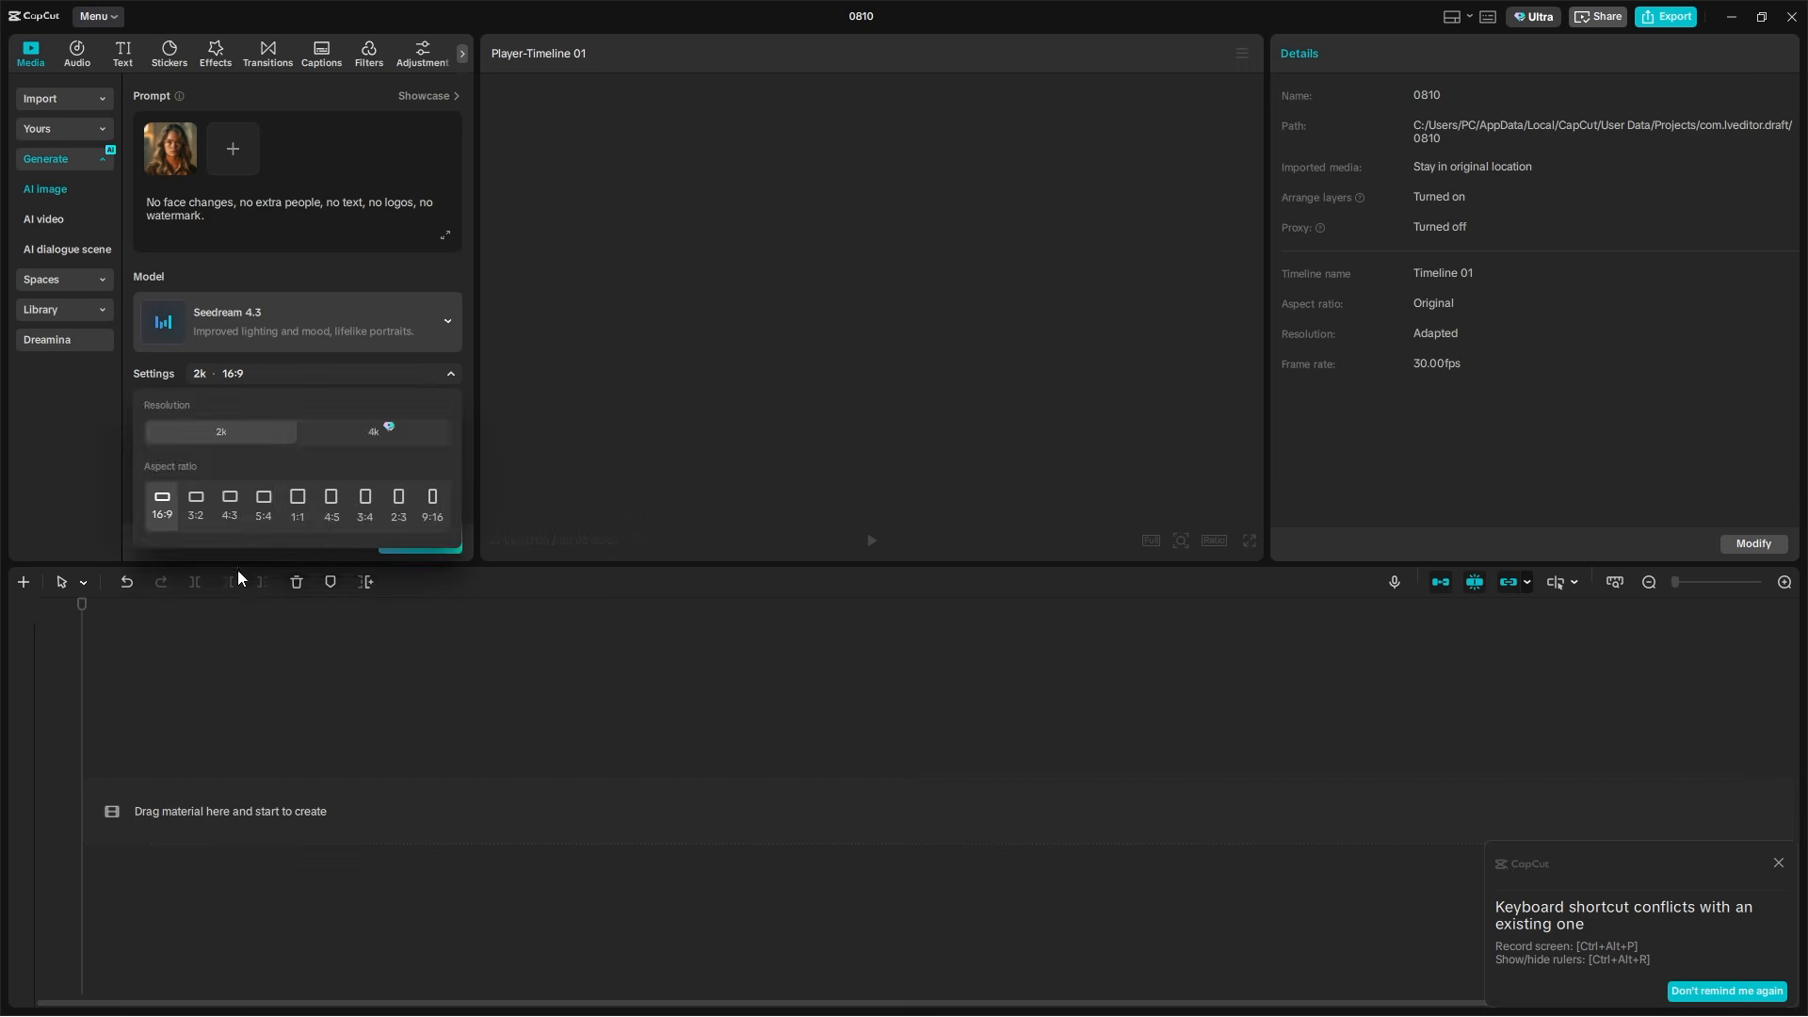
click(358, 435)
click(422, 545)
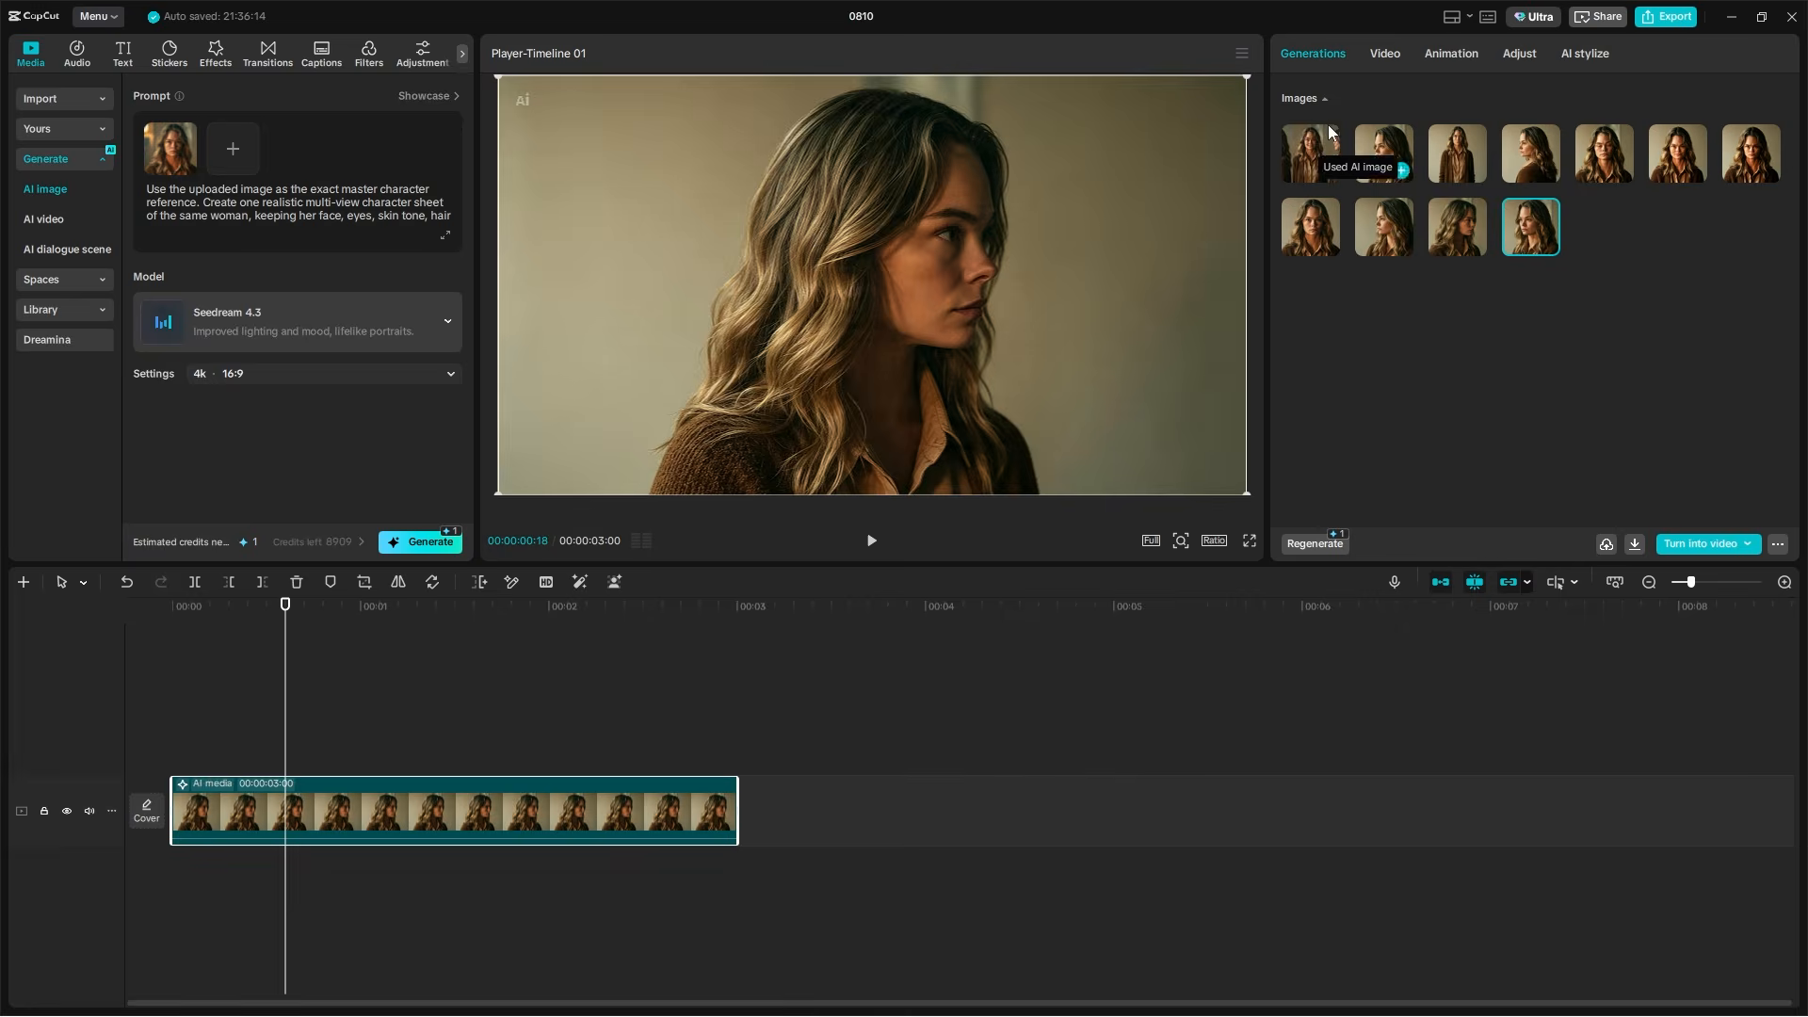
Preview the generated character images one by one to compare the woman's angles, poses and expressions
click(1313, 144)
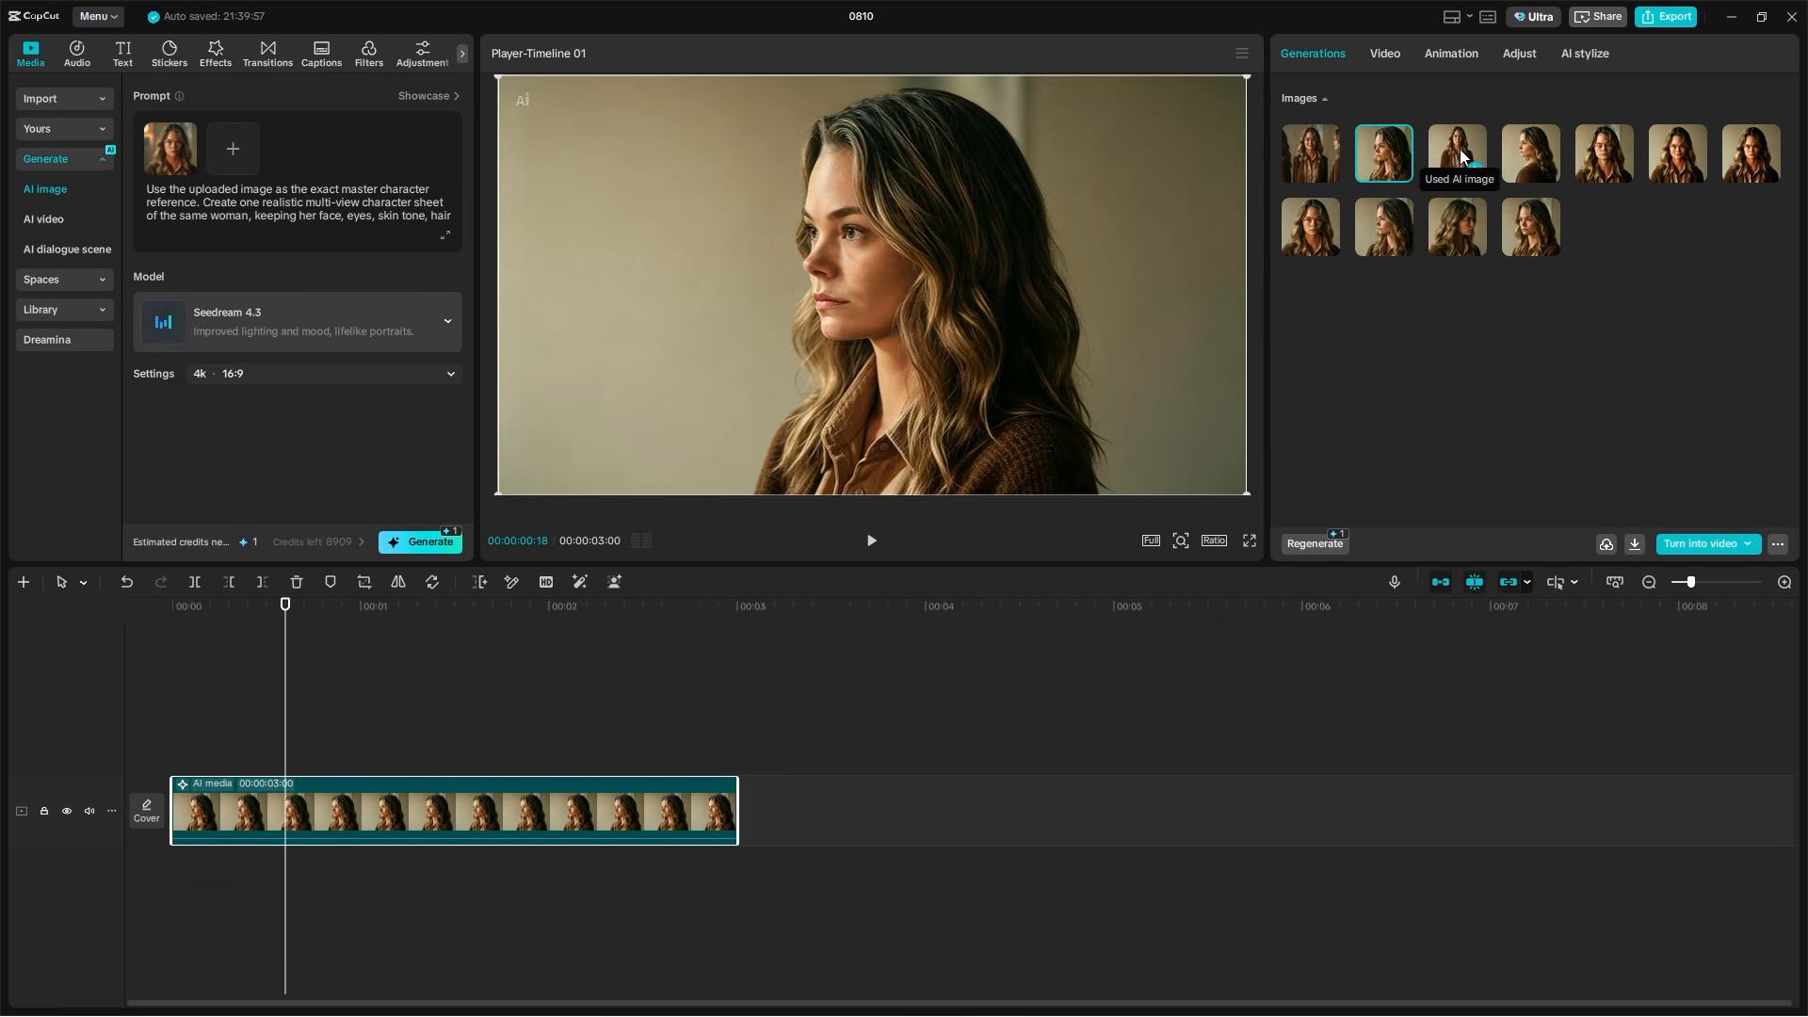
click(1459, 151)
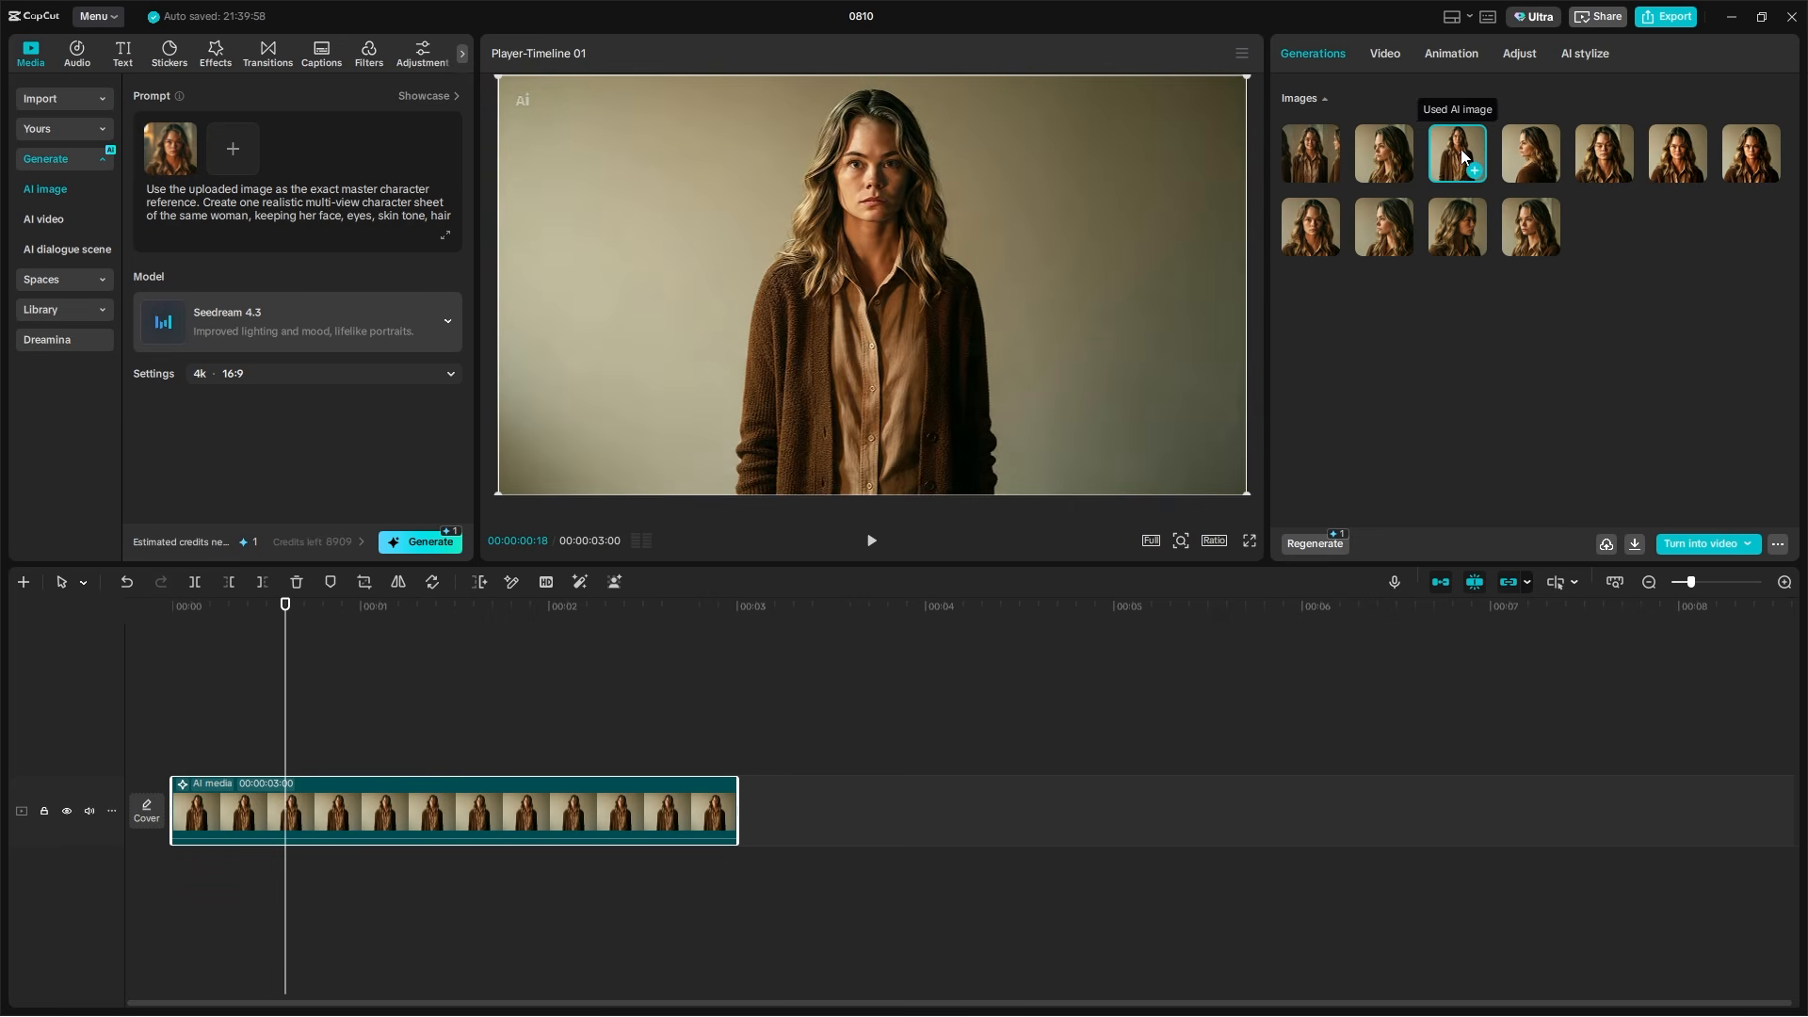
click(1533, 141)
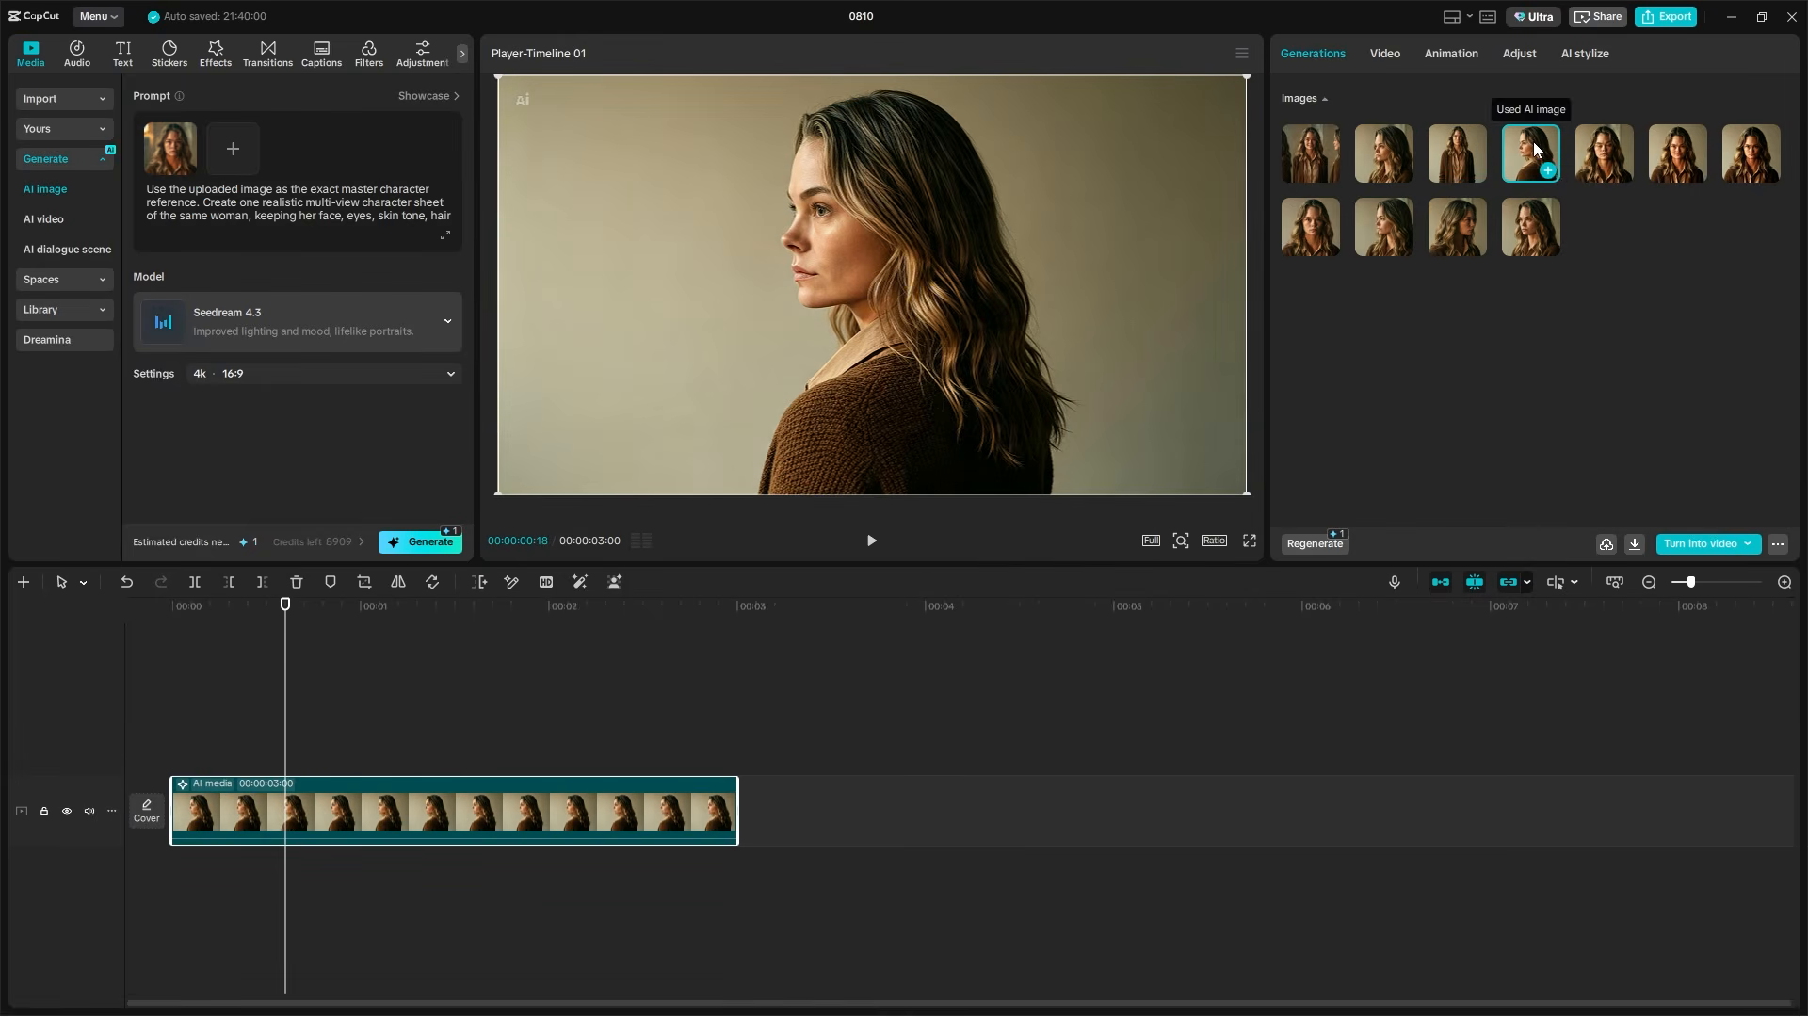
click(1612, 148)
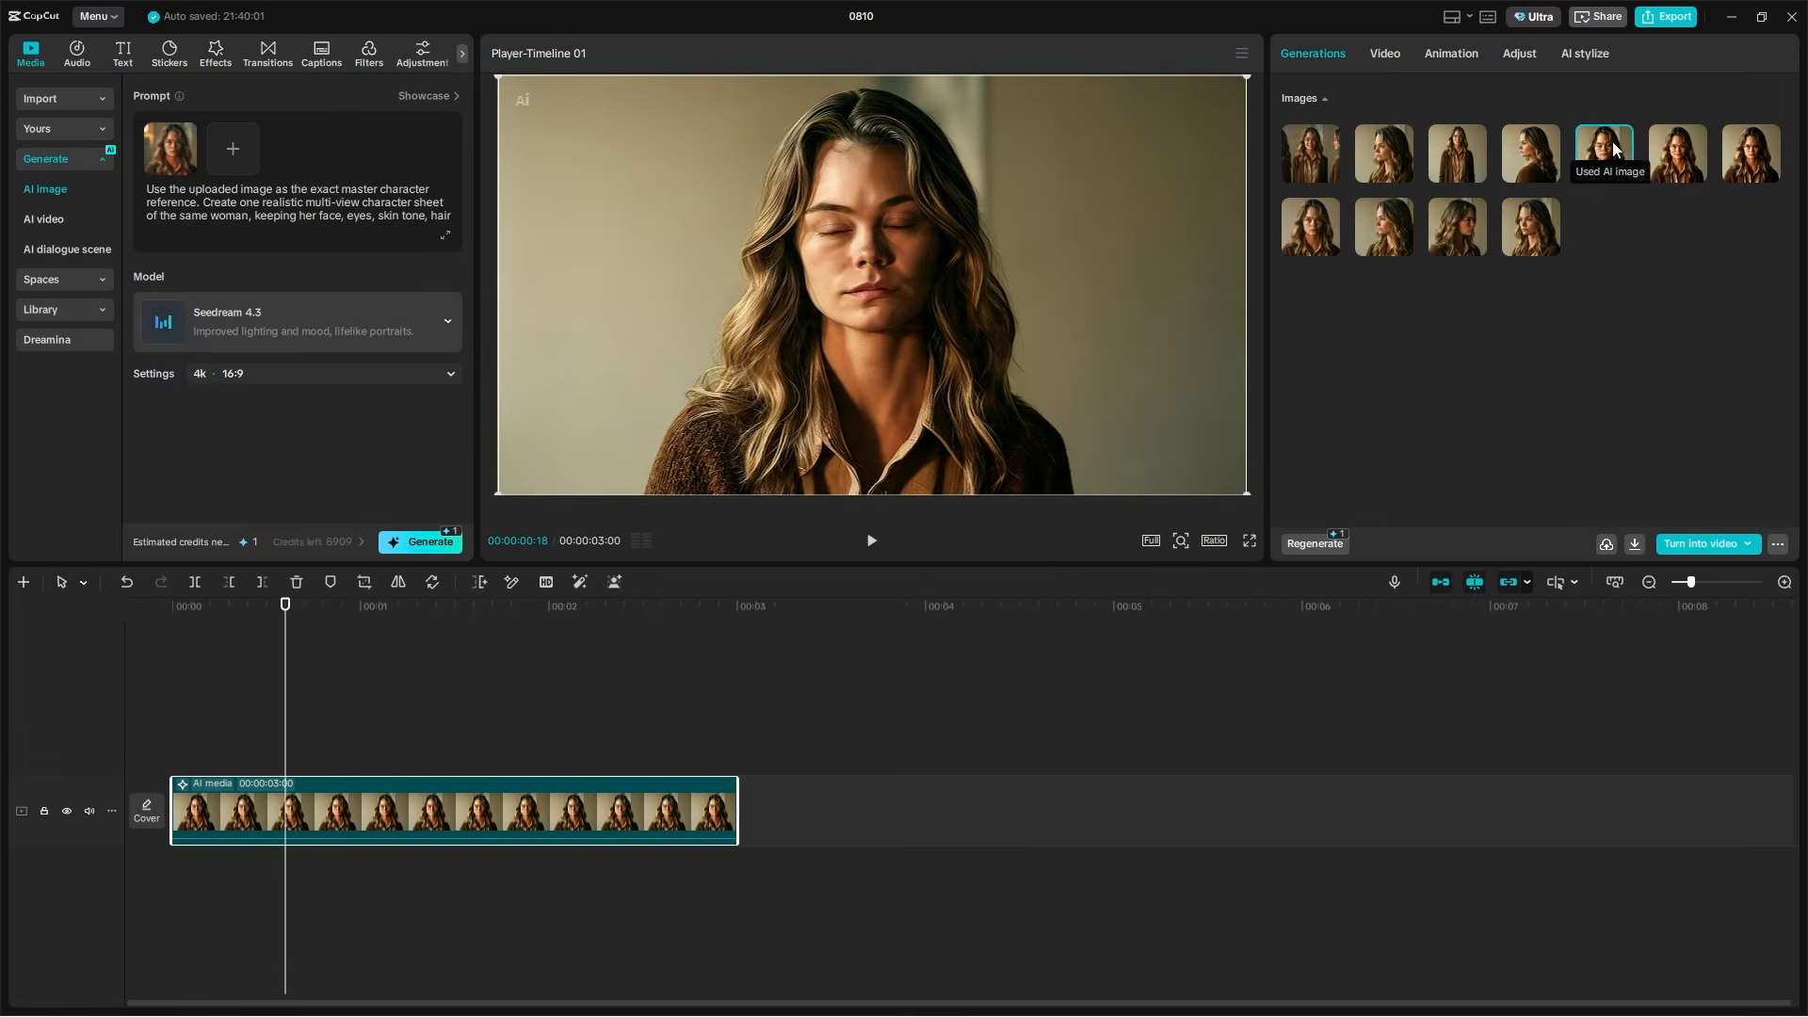
click(1665, 149)
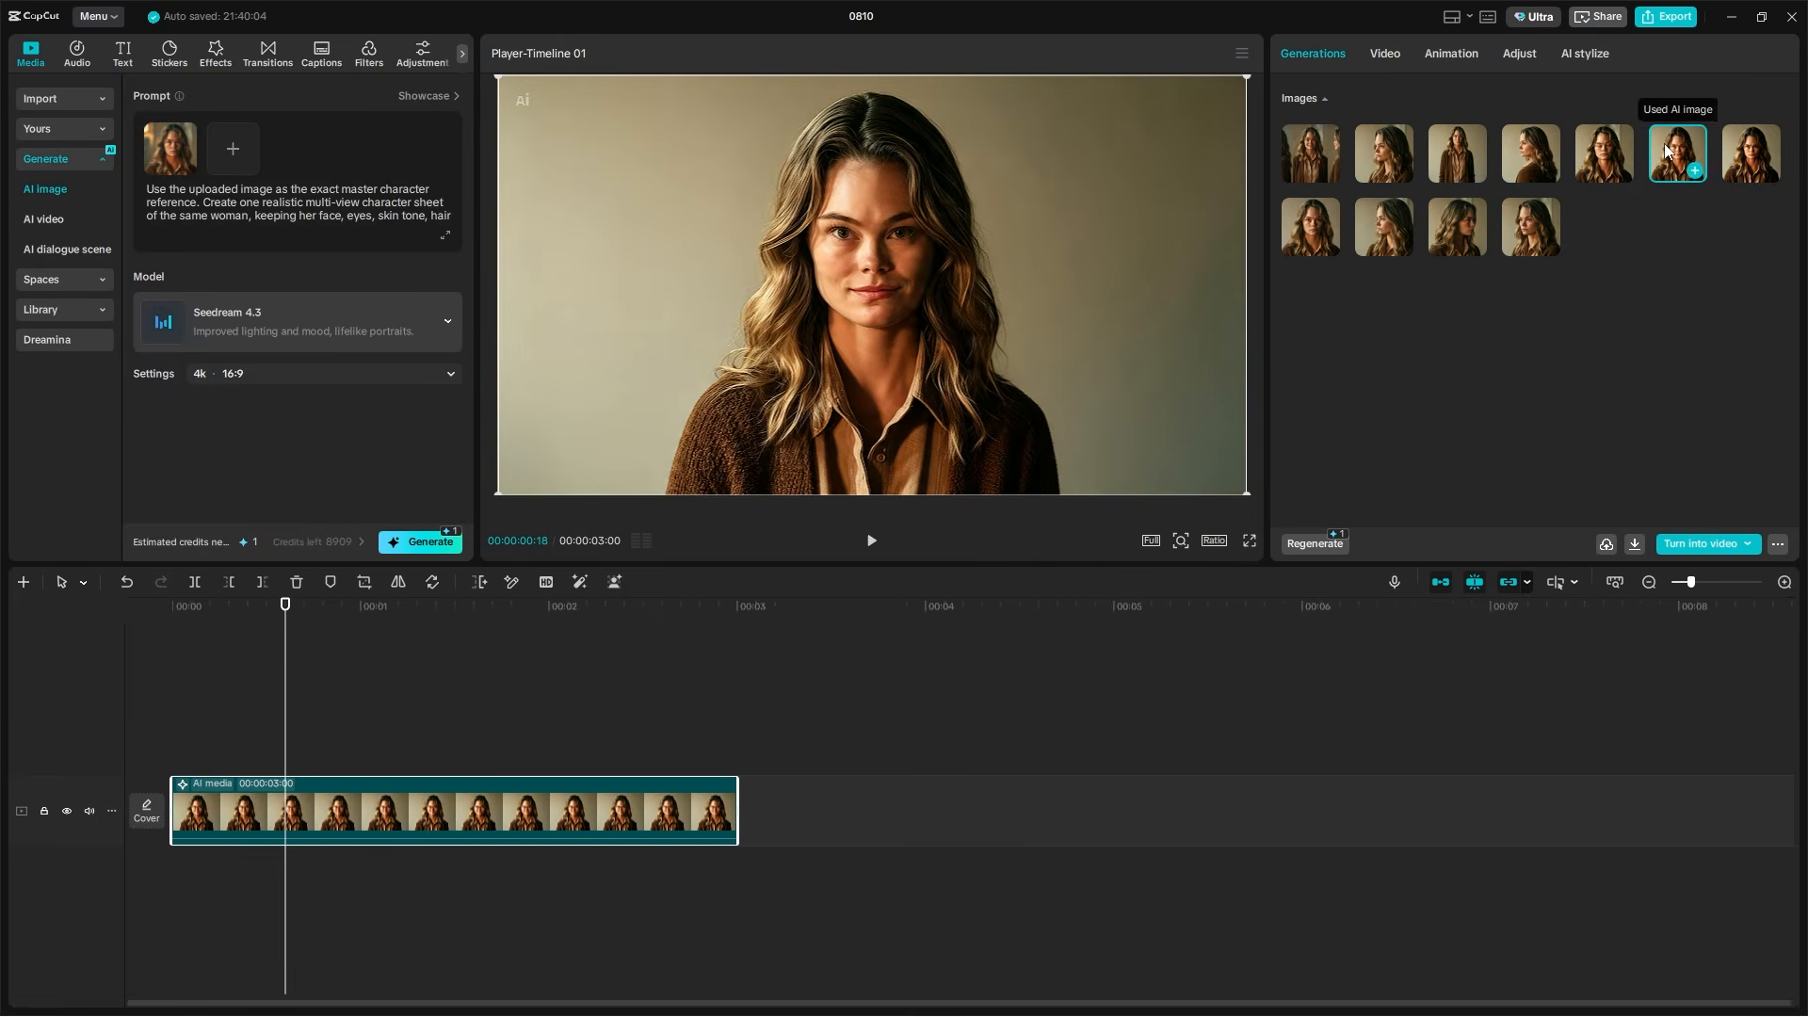
click(1752, 158)
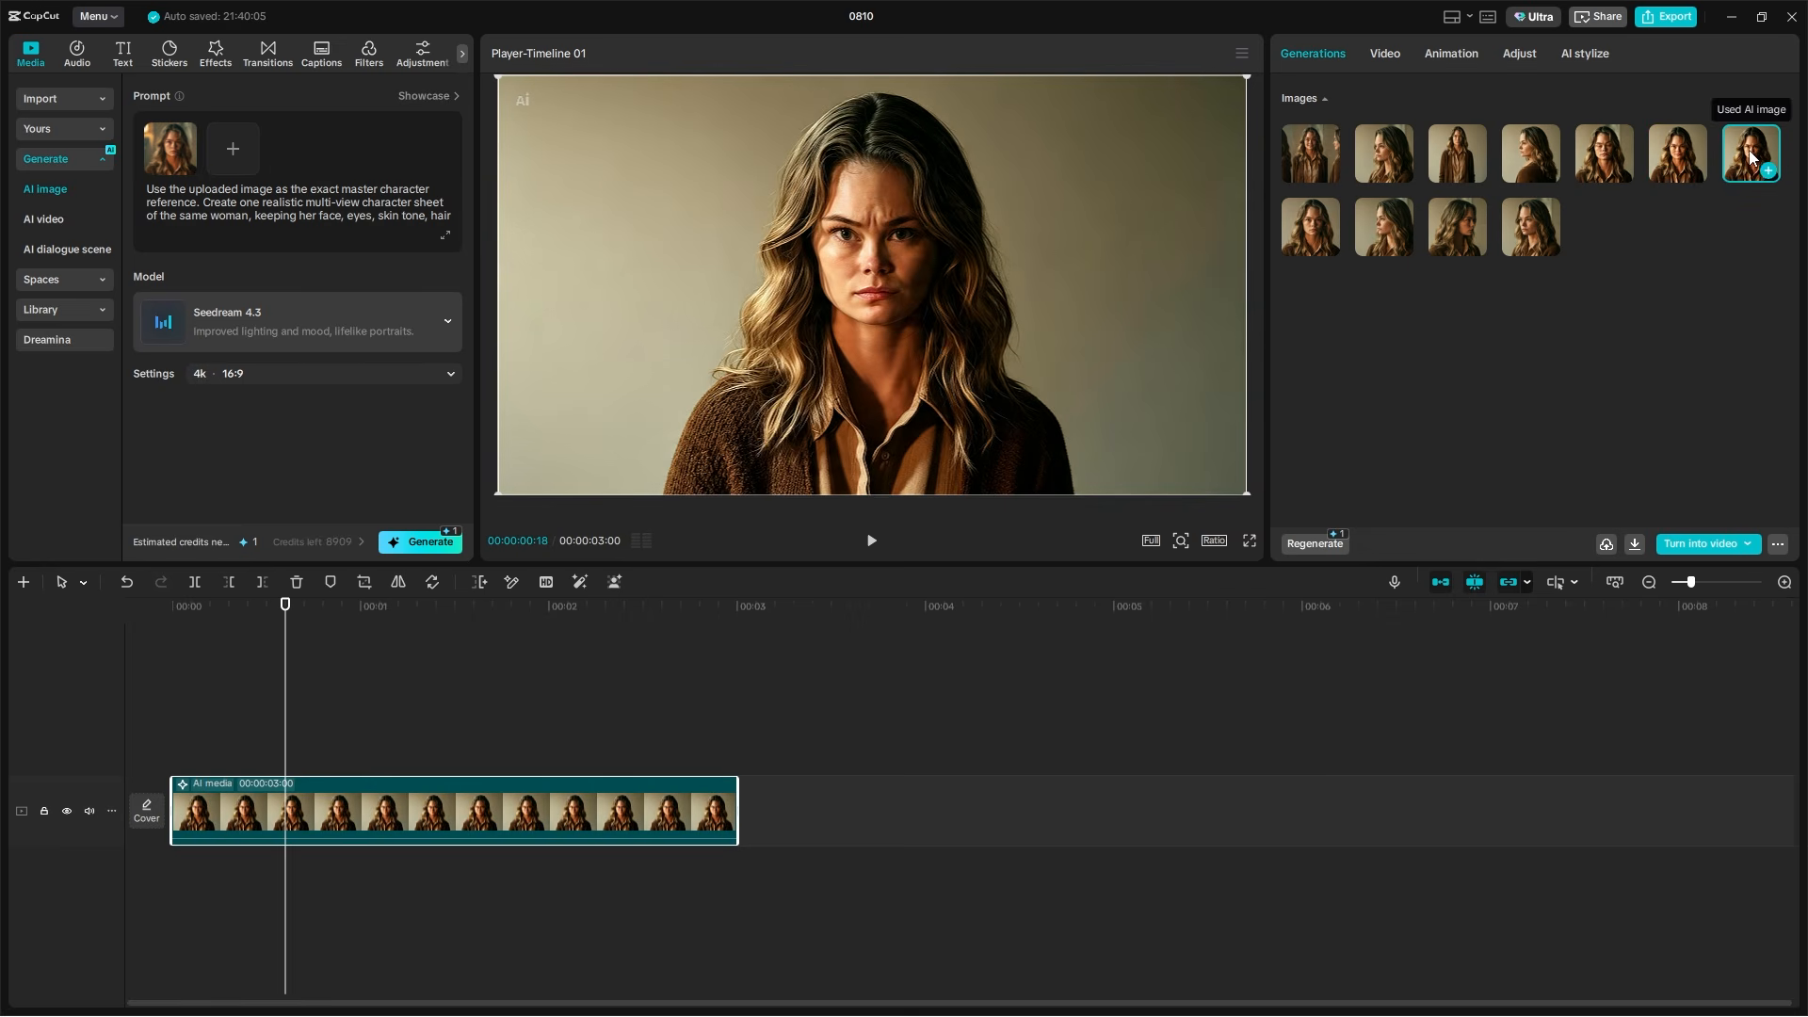
click(1316, 225)
click(1397, 224)
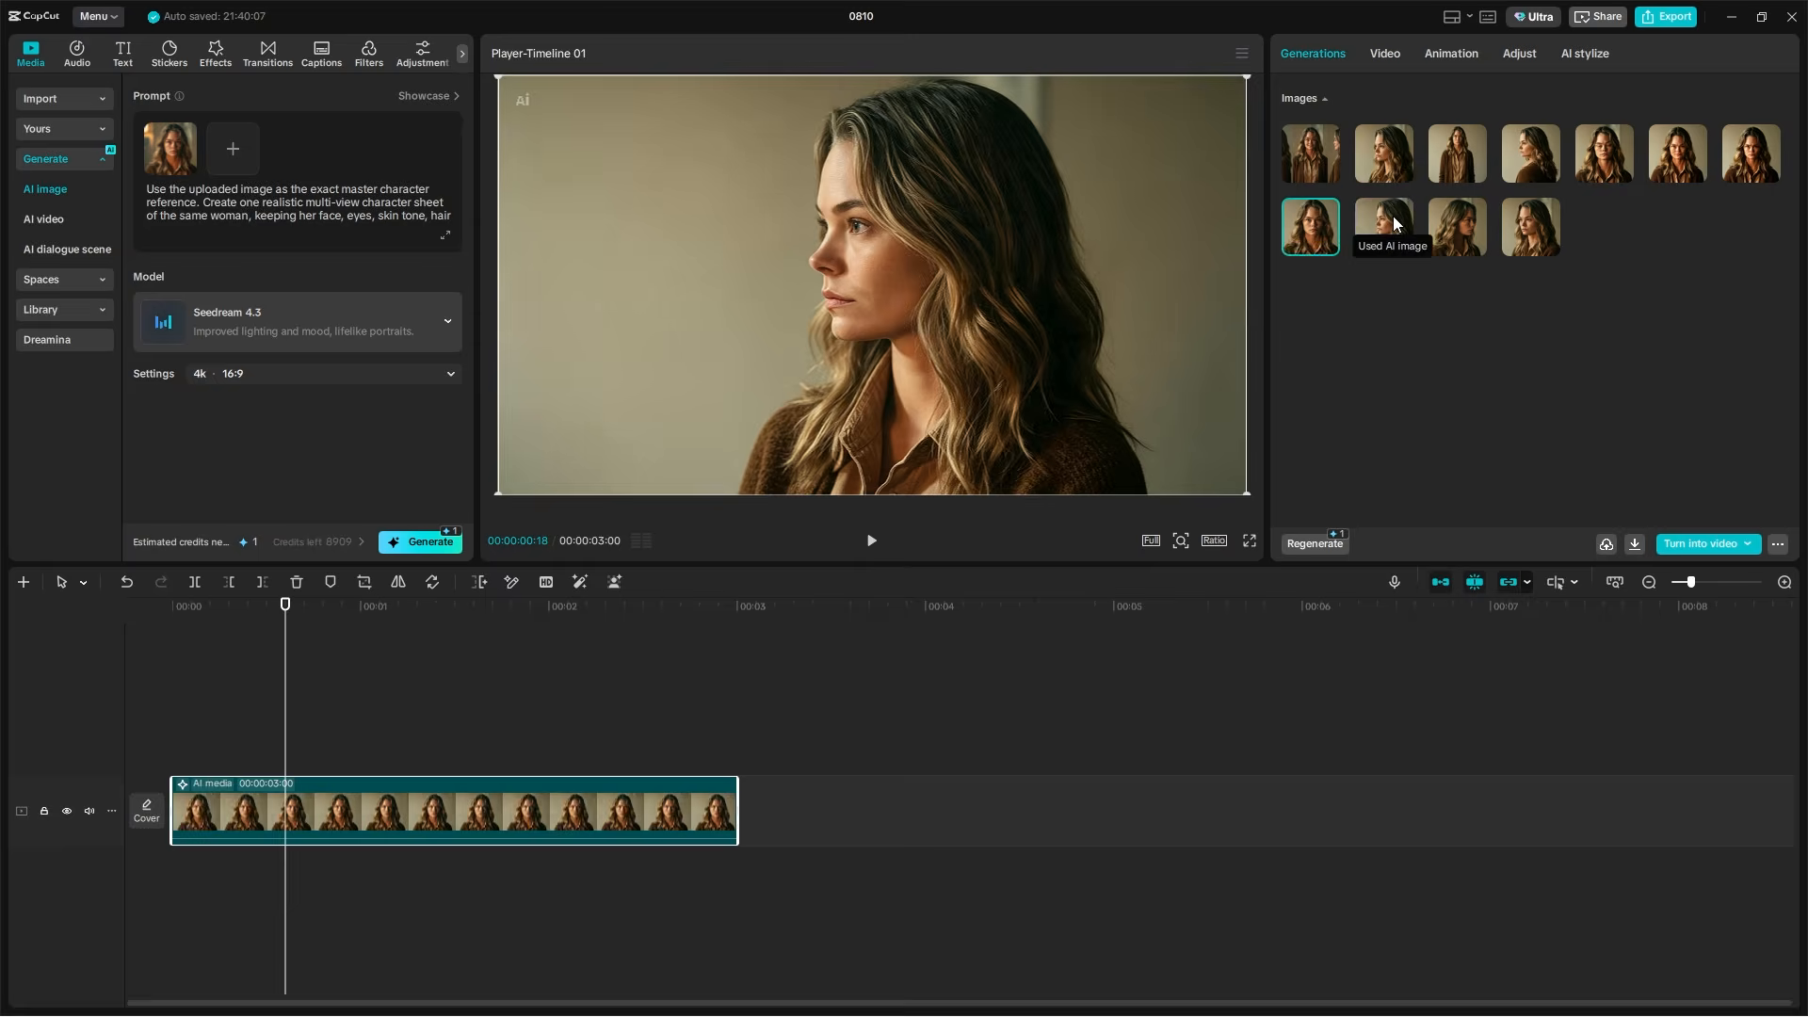
click(1457, 223)
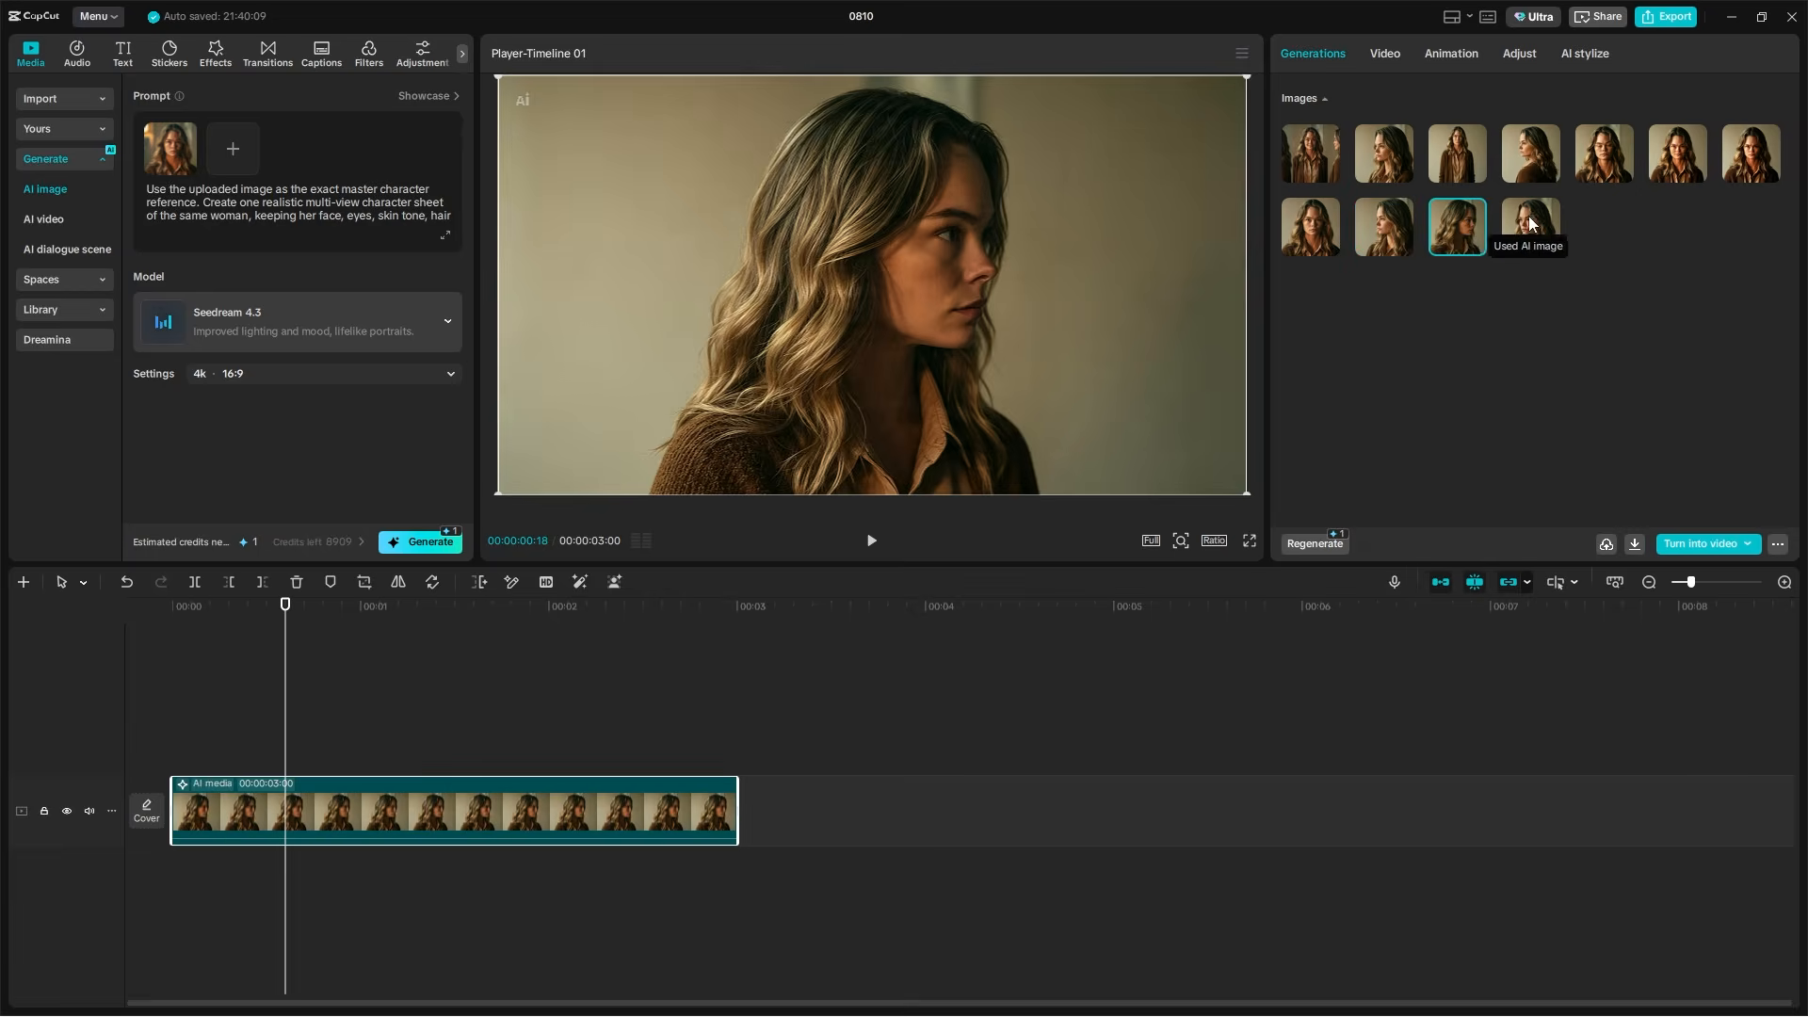
click(1531, 224)
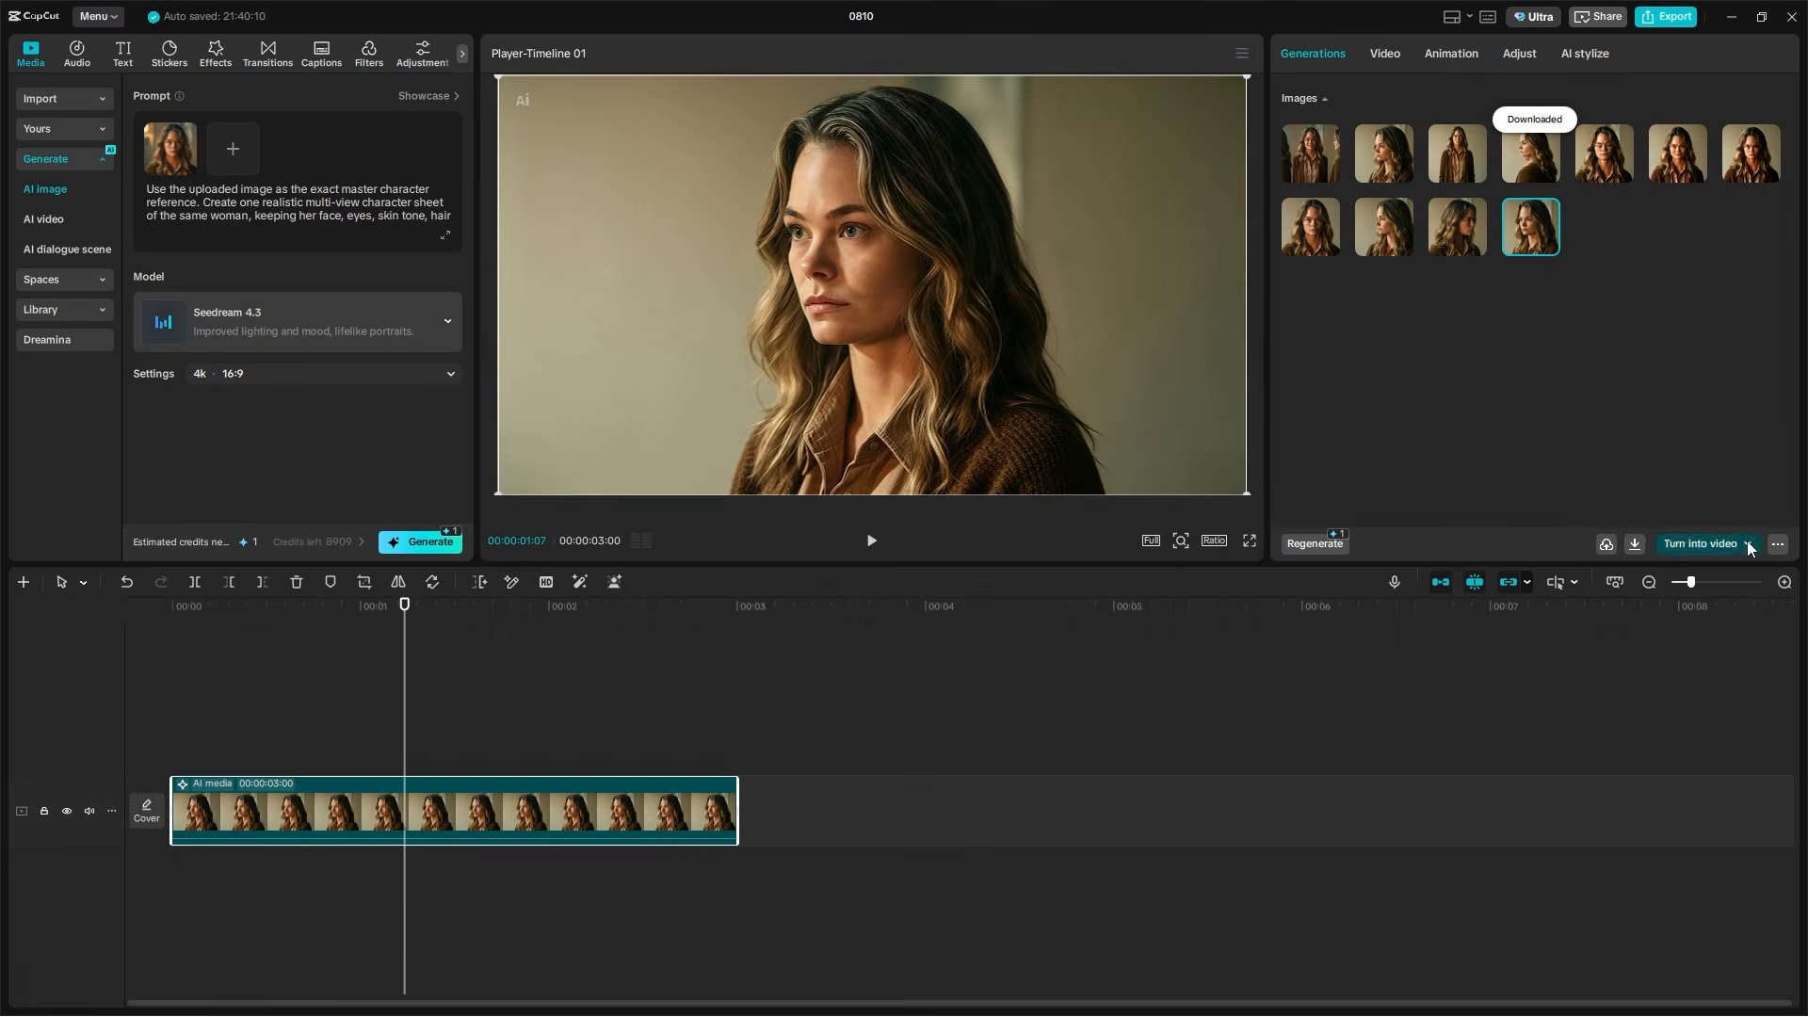
Turn the character images into a video with Omni reference and show the first images in the reference set
click(1748, 544)
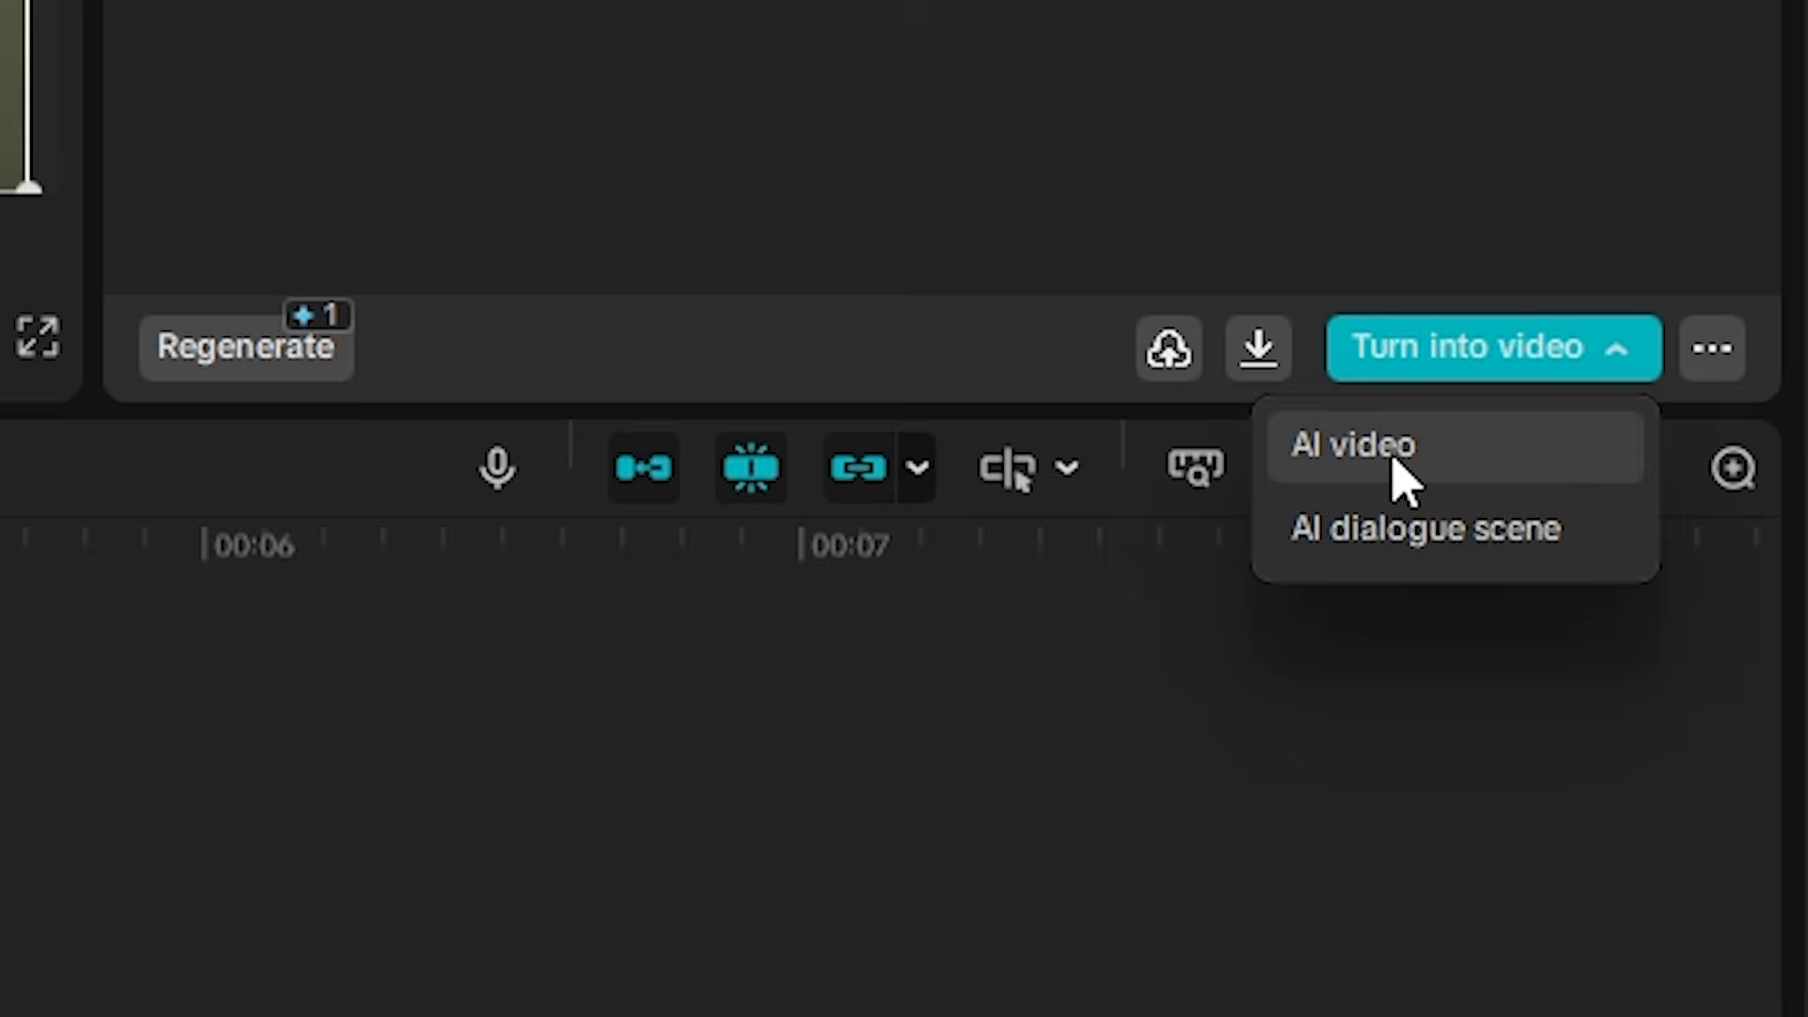
click(1403, 476)
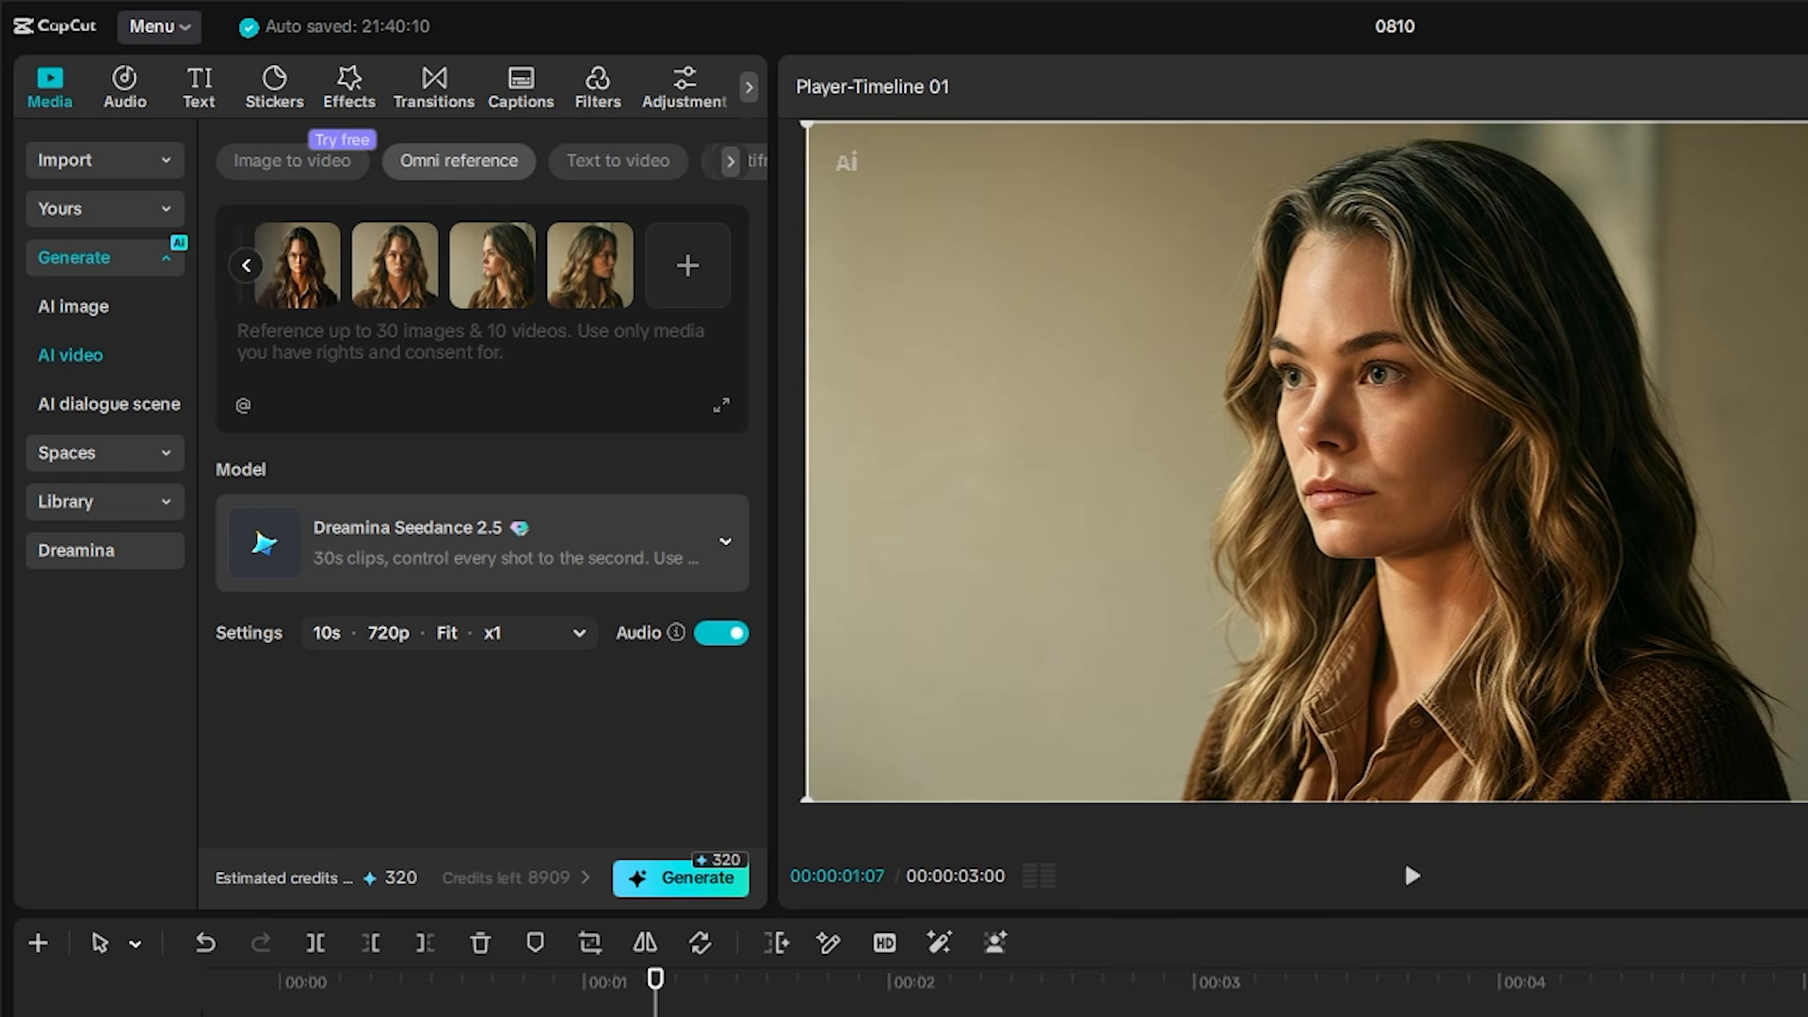
click(245, 268)
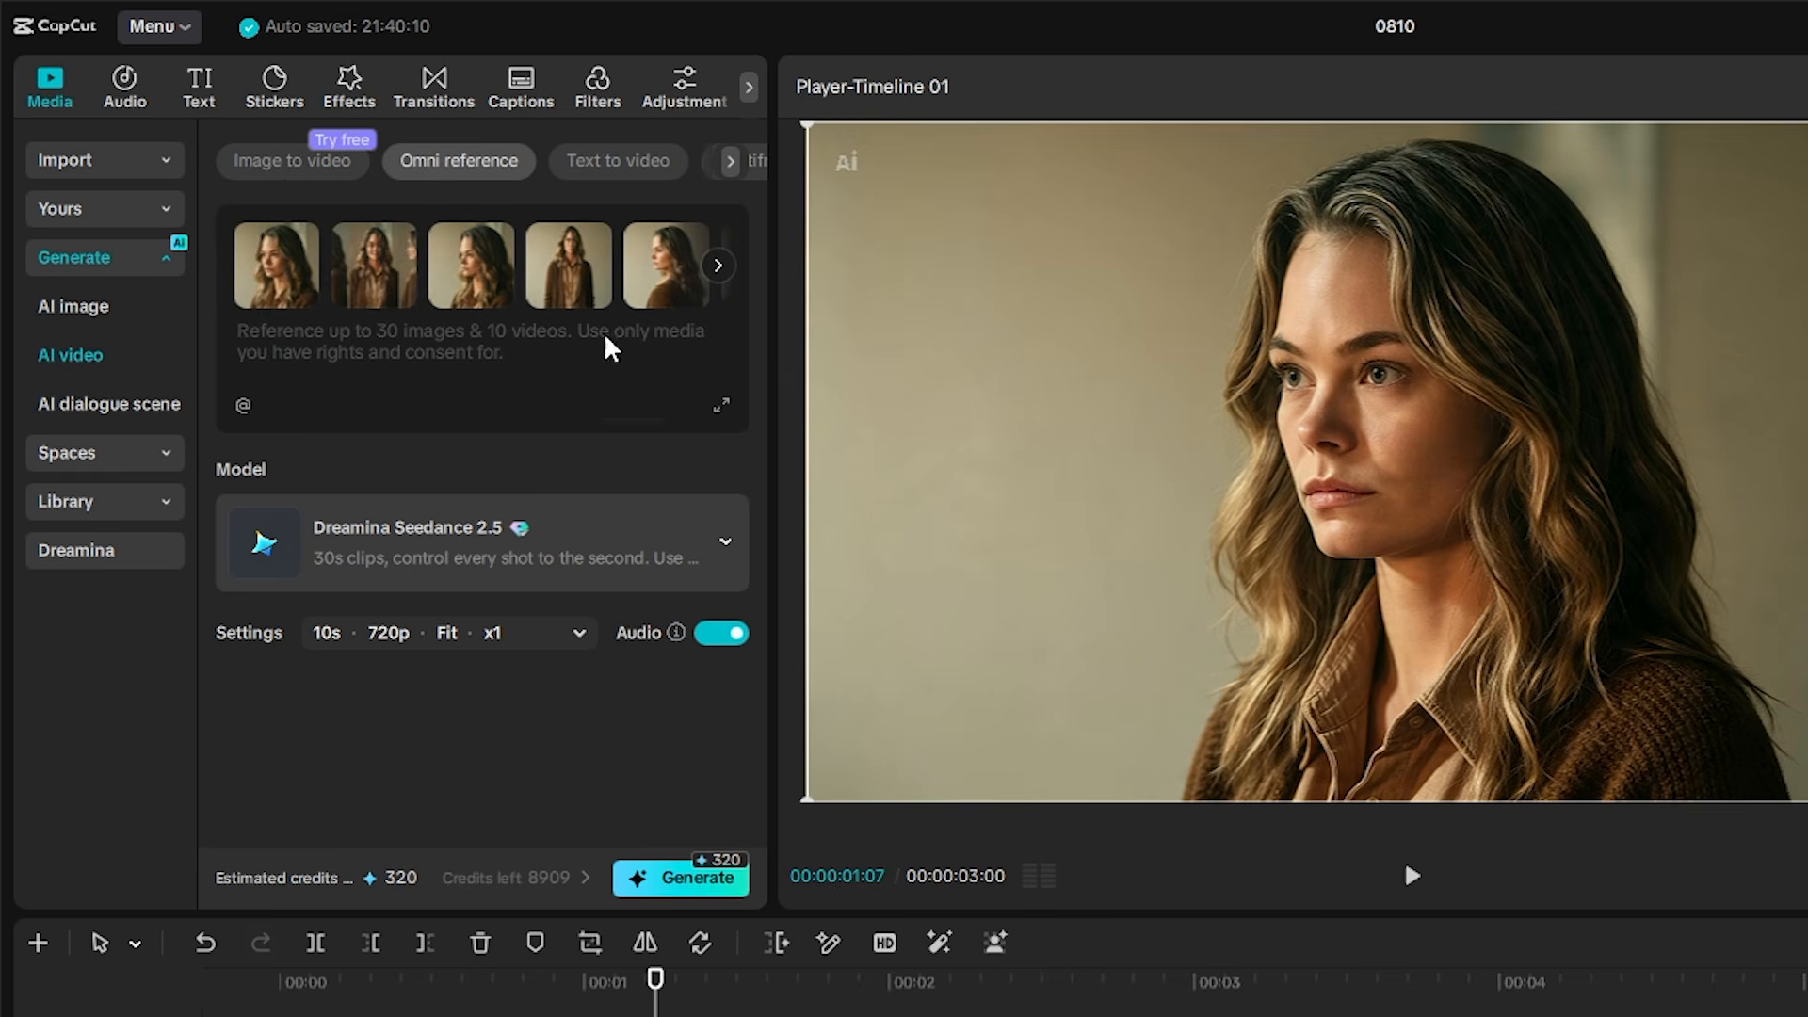
Paste the early-morning bedroom prompt into the video description and head it with "scene 1"
key(ctrl+v)
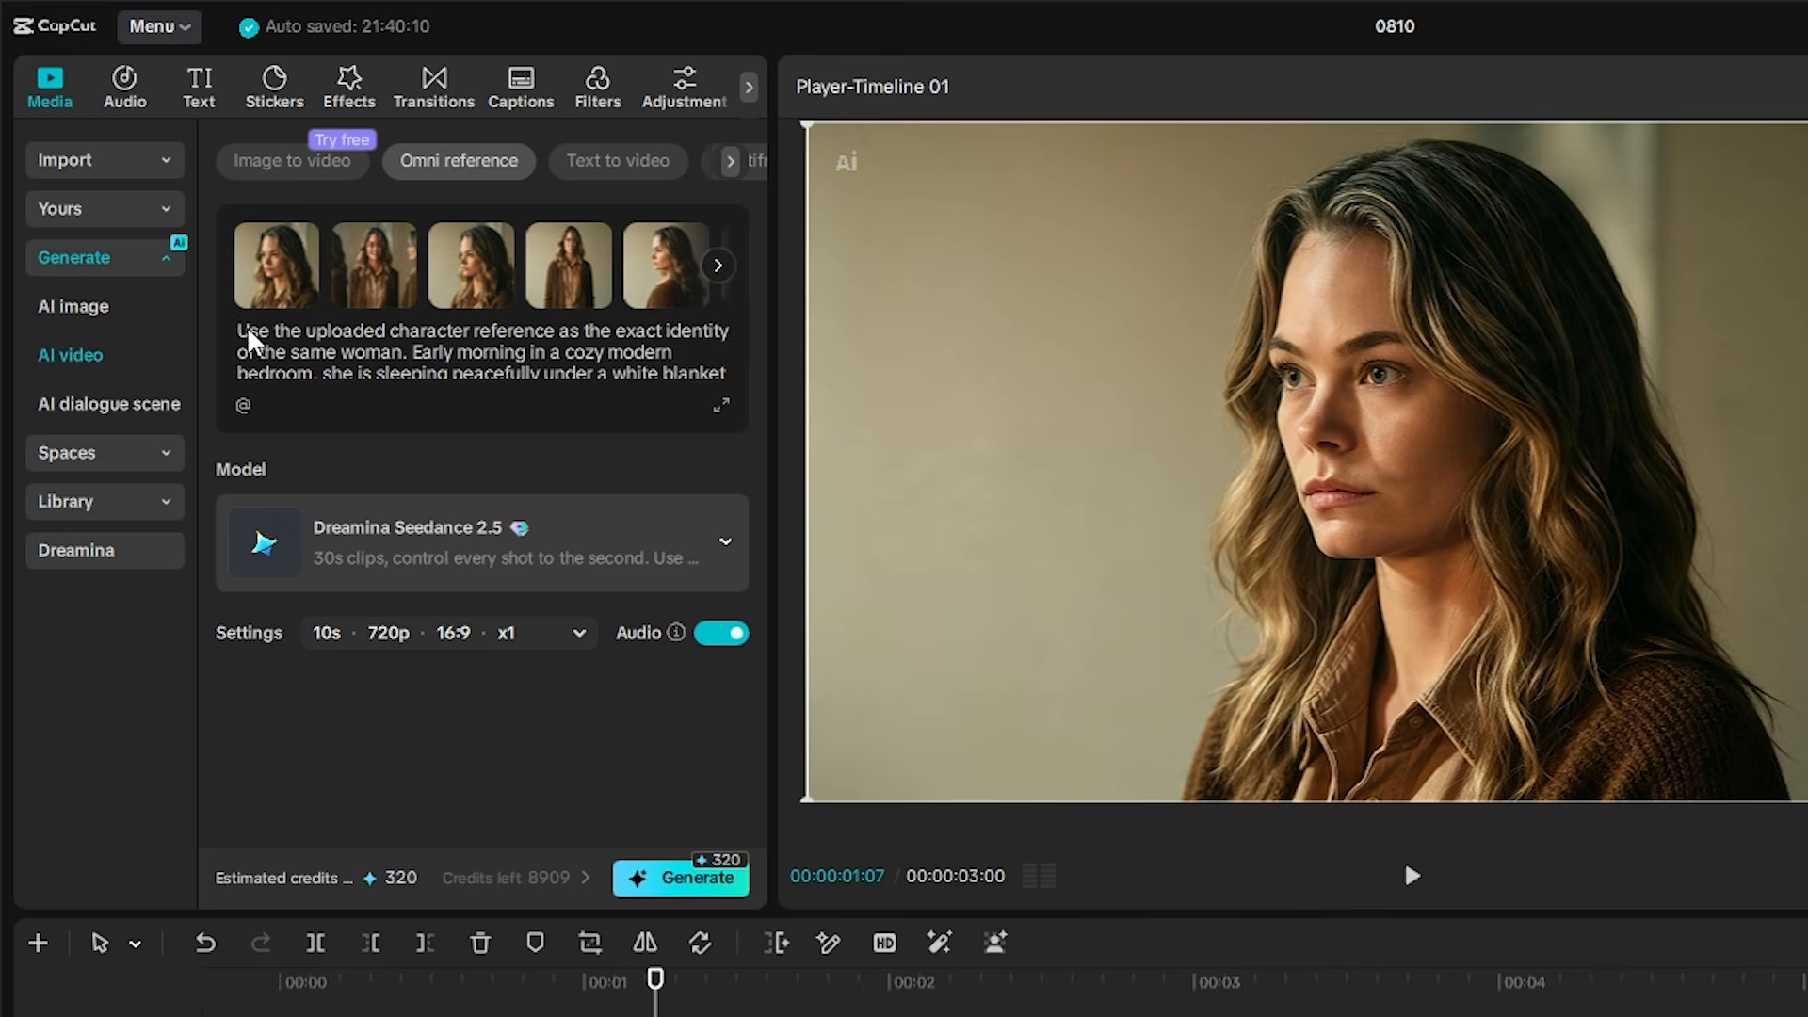
text(scens )
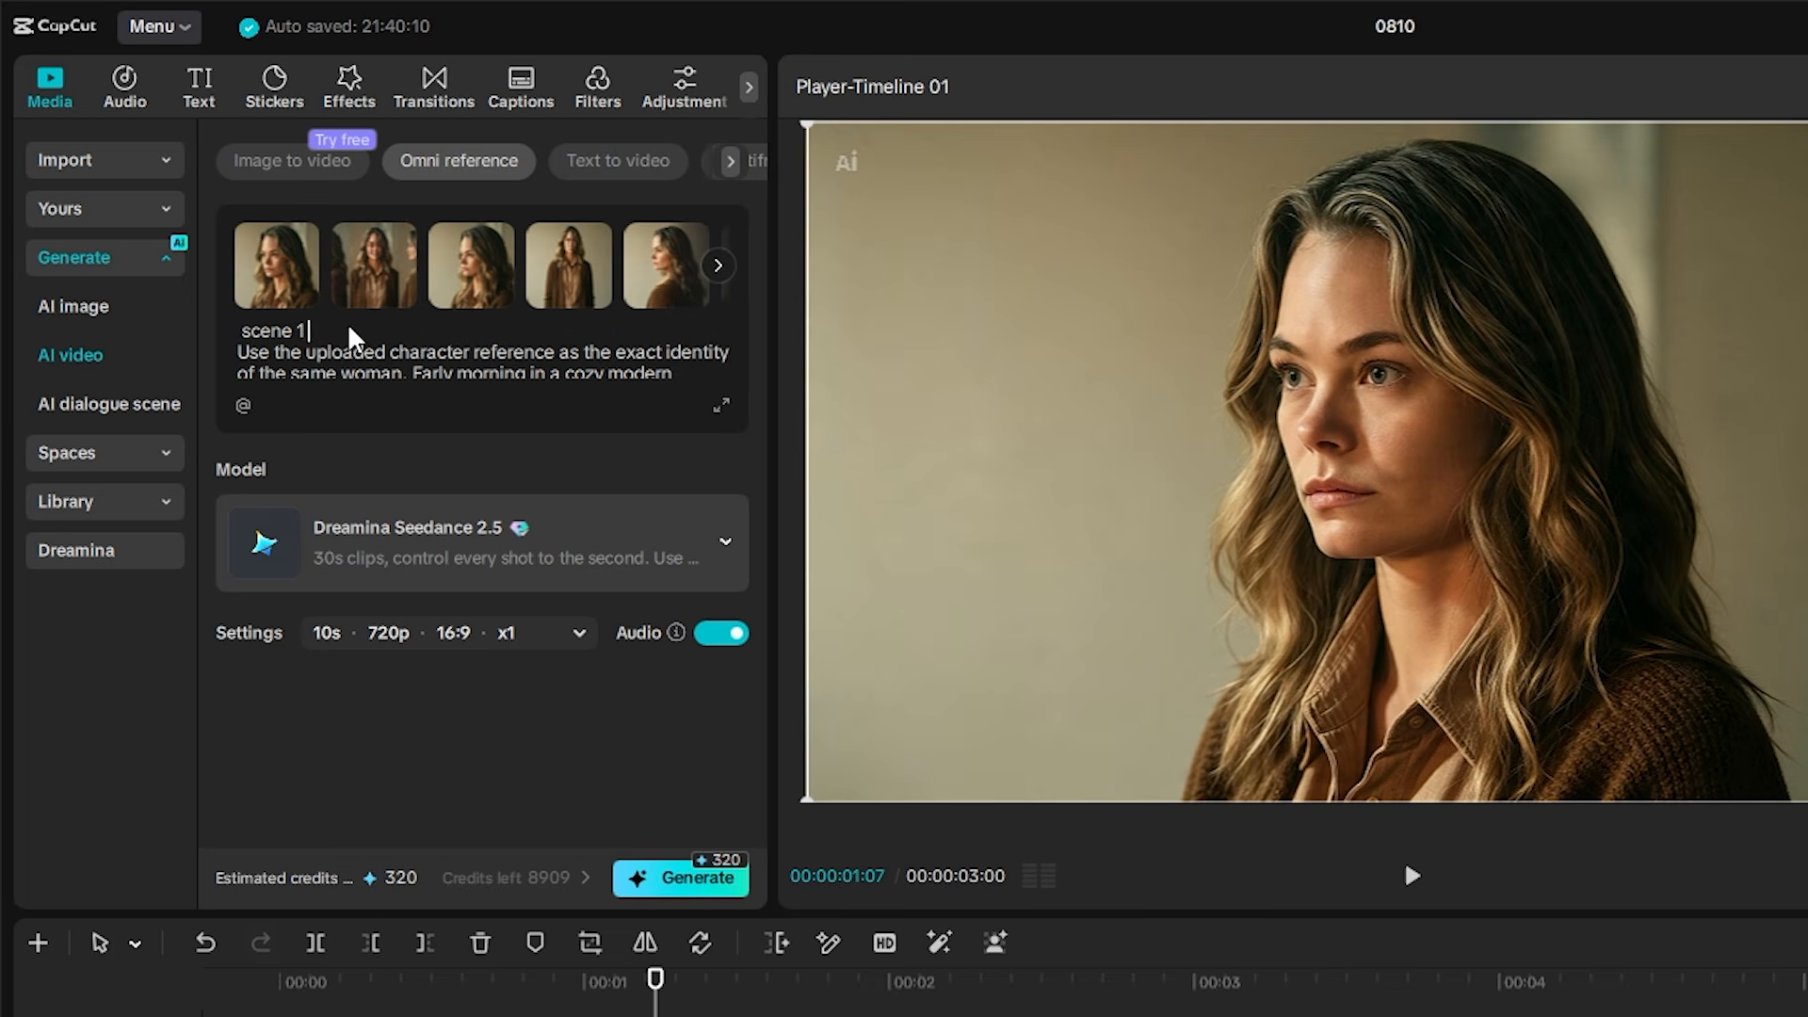
text( waking up)
Complete the prompt heading as "scene 1 waking up" and increase the clip duration in the video settings
click(524, 635)
drag(404, 744, 702, 755)
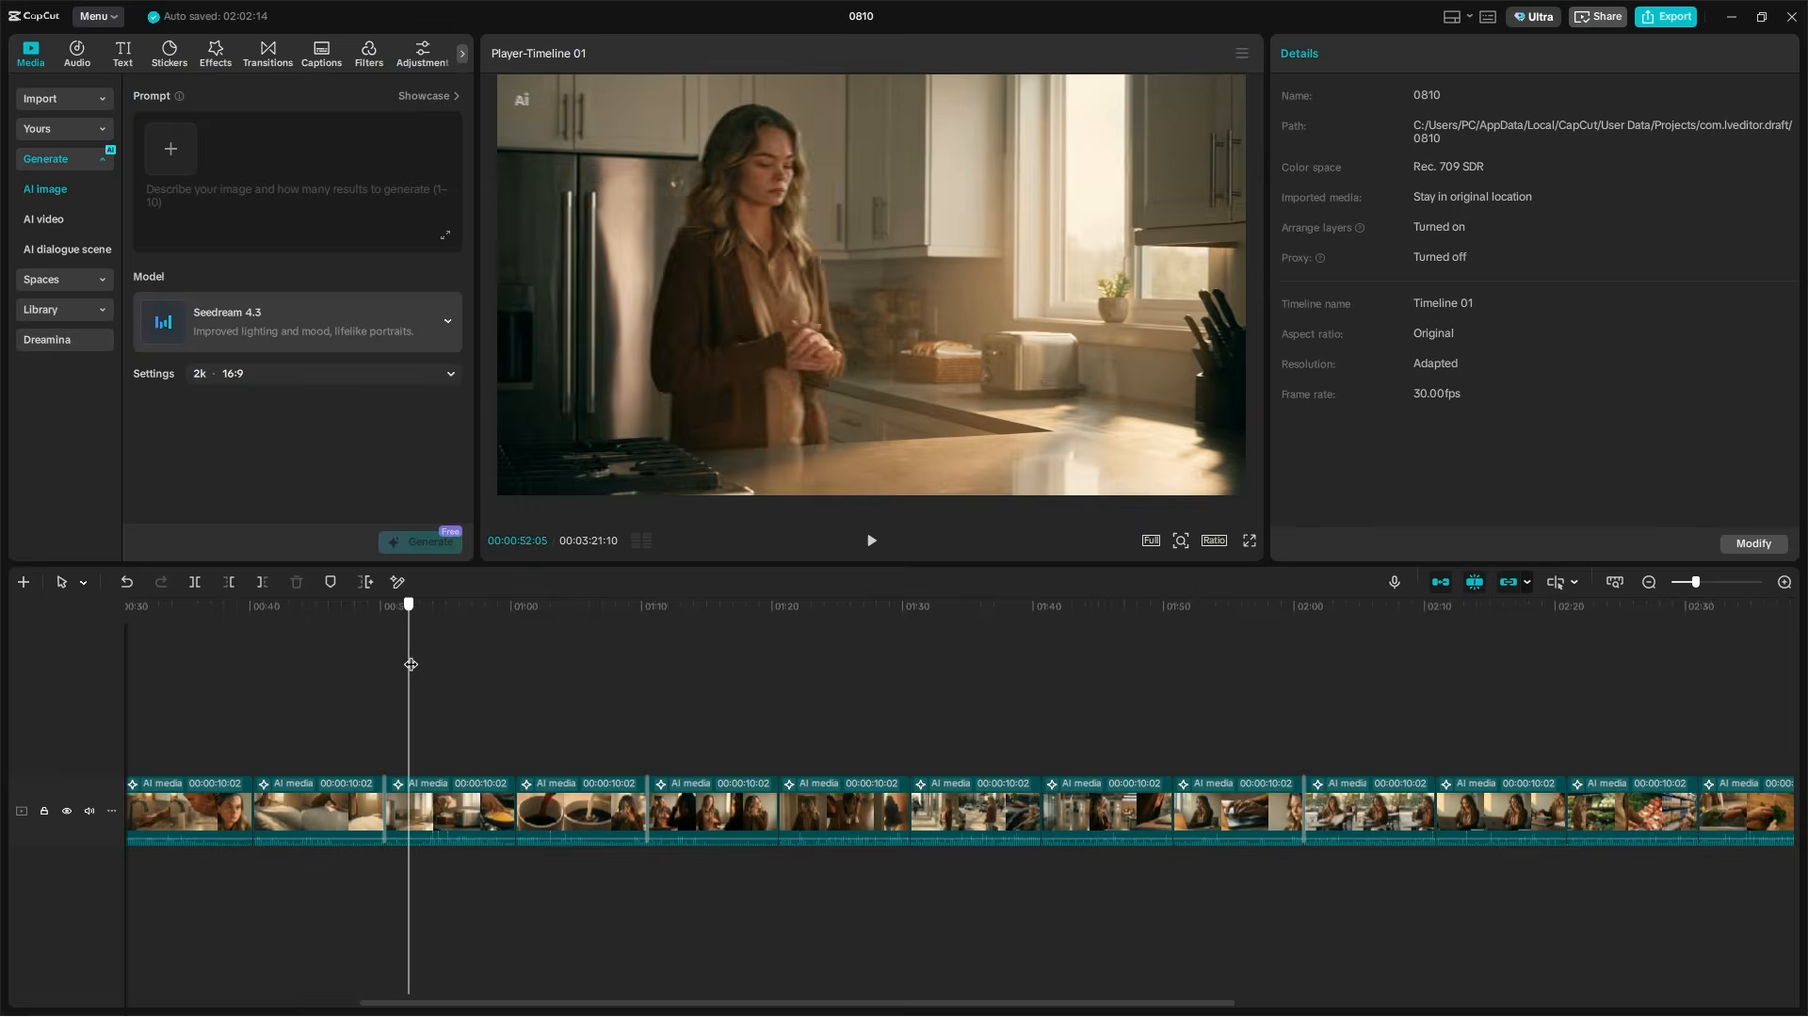
Extend the end of the Making Breakfast clip by 6 seconds with AI extend and Seedance 2.5, and play back the added part
drag(404, 662, 498, 664)
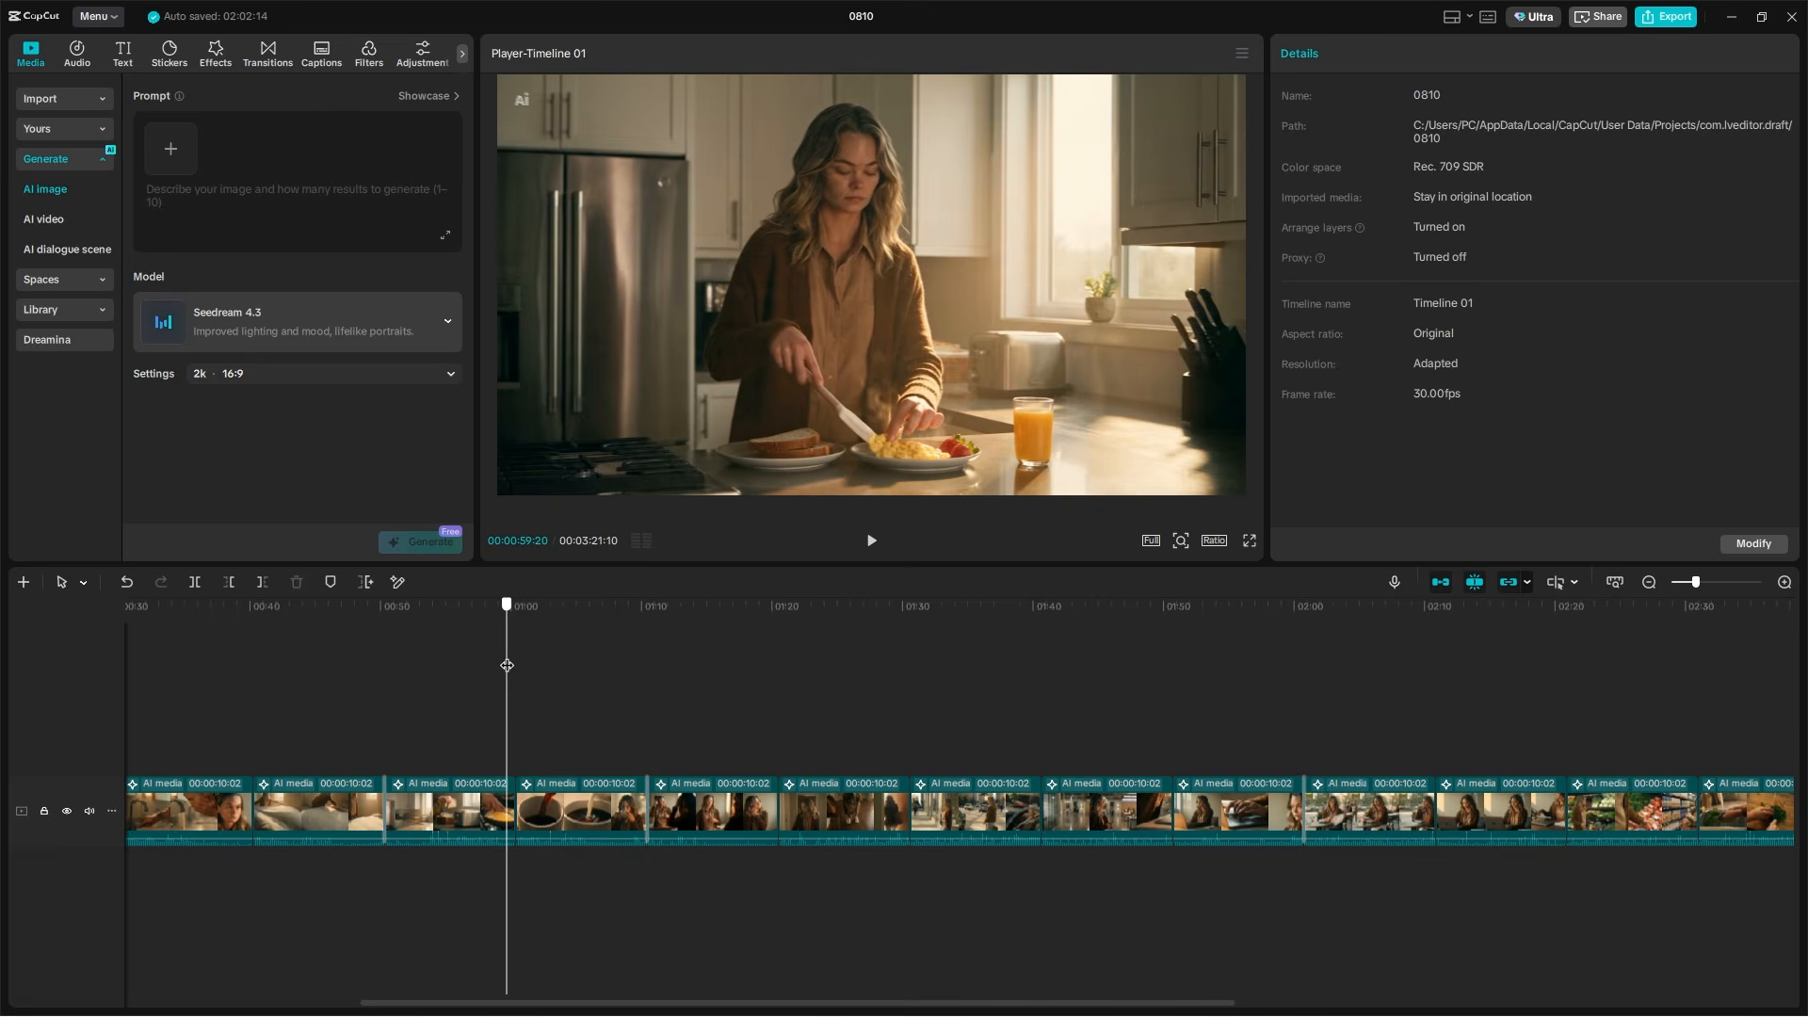
click(468, 800)
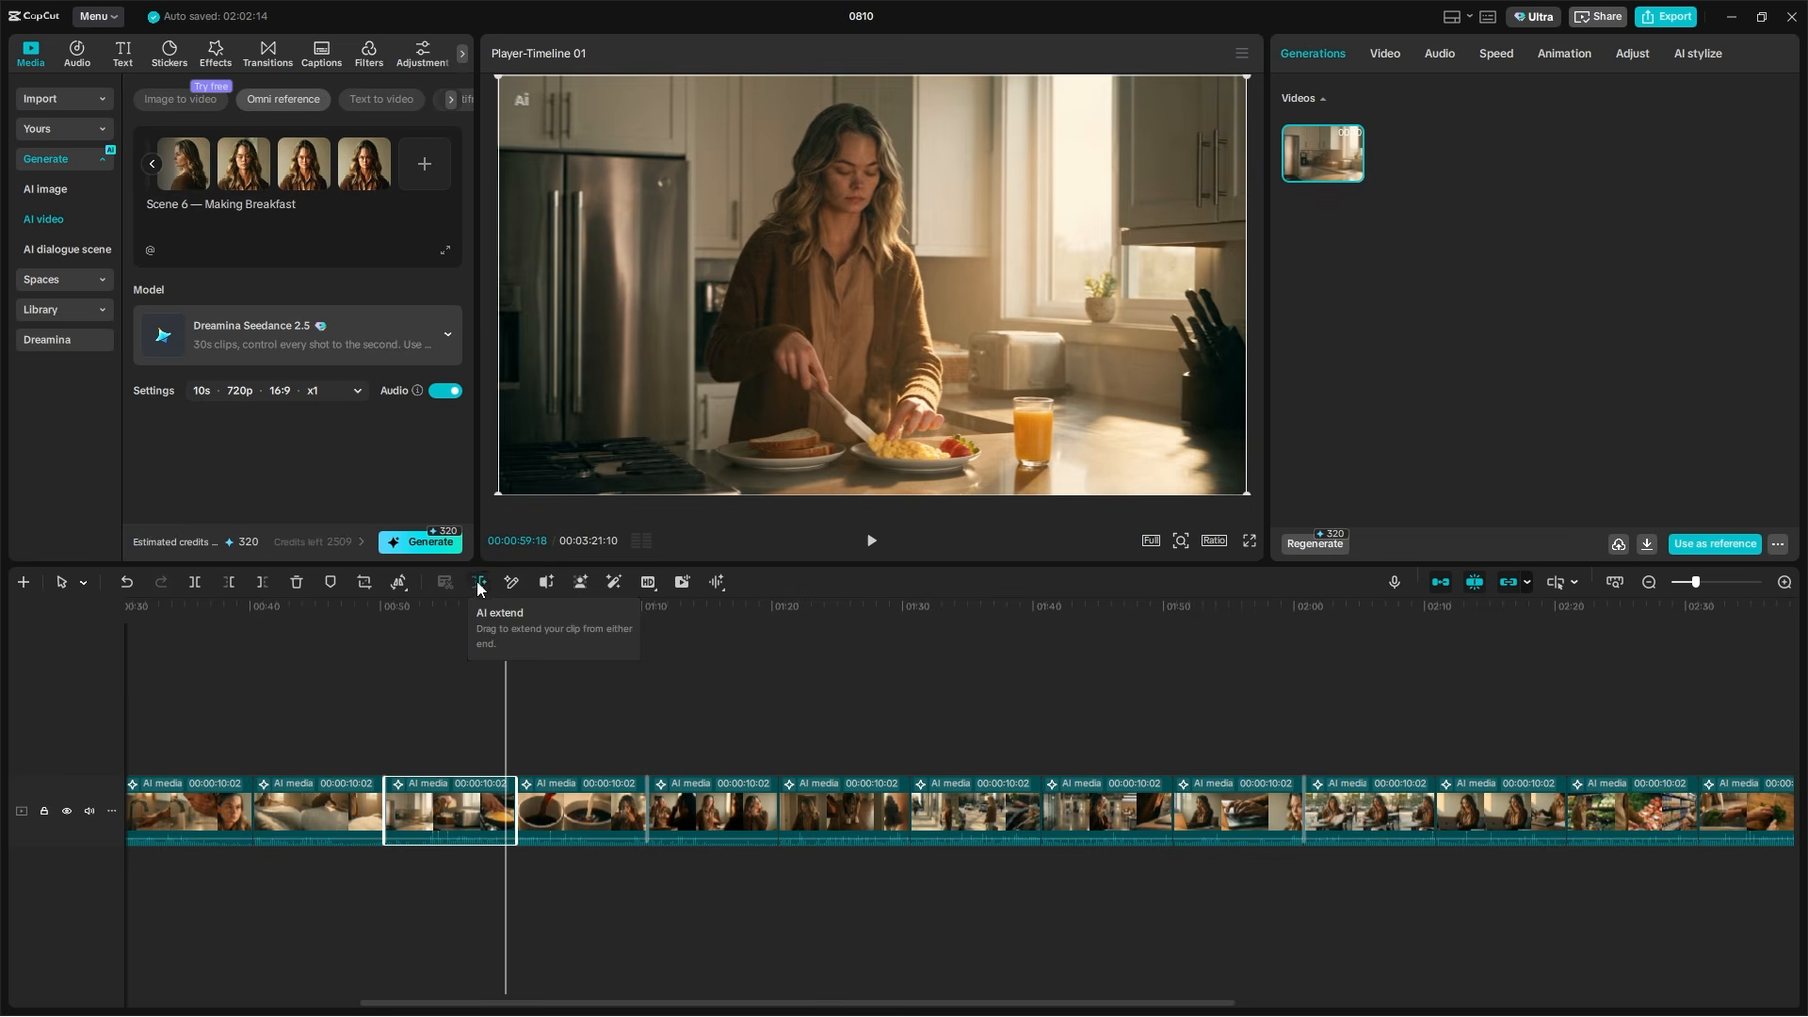
click(496, 815)
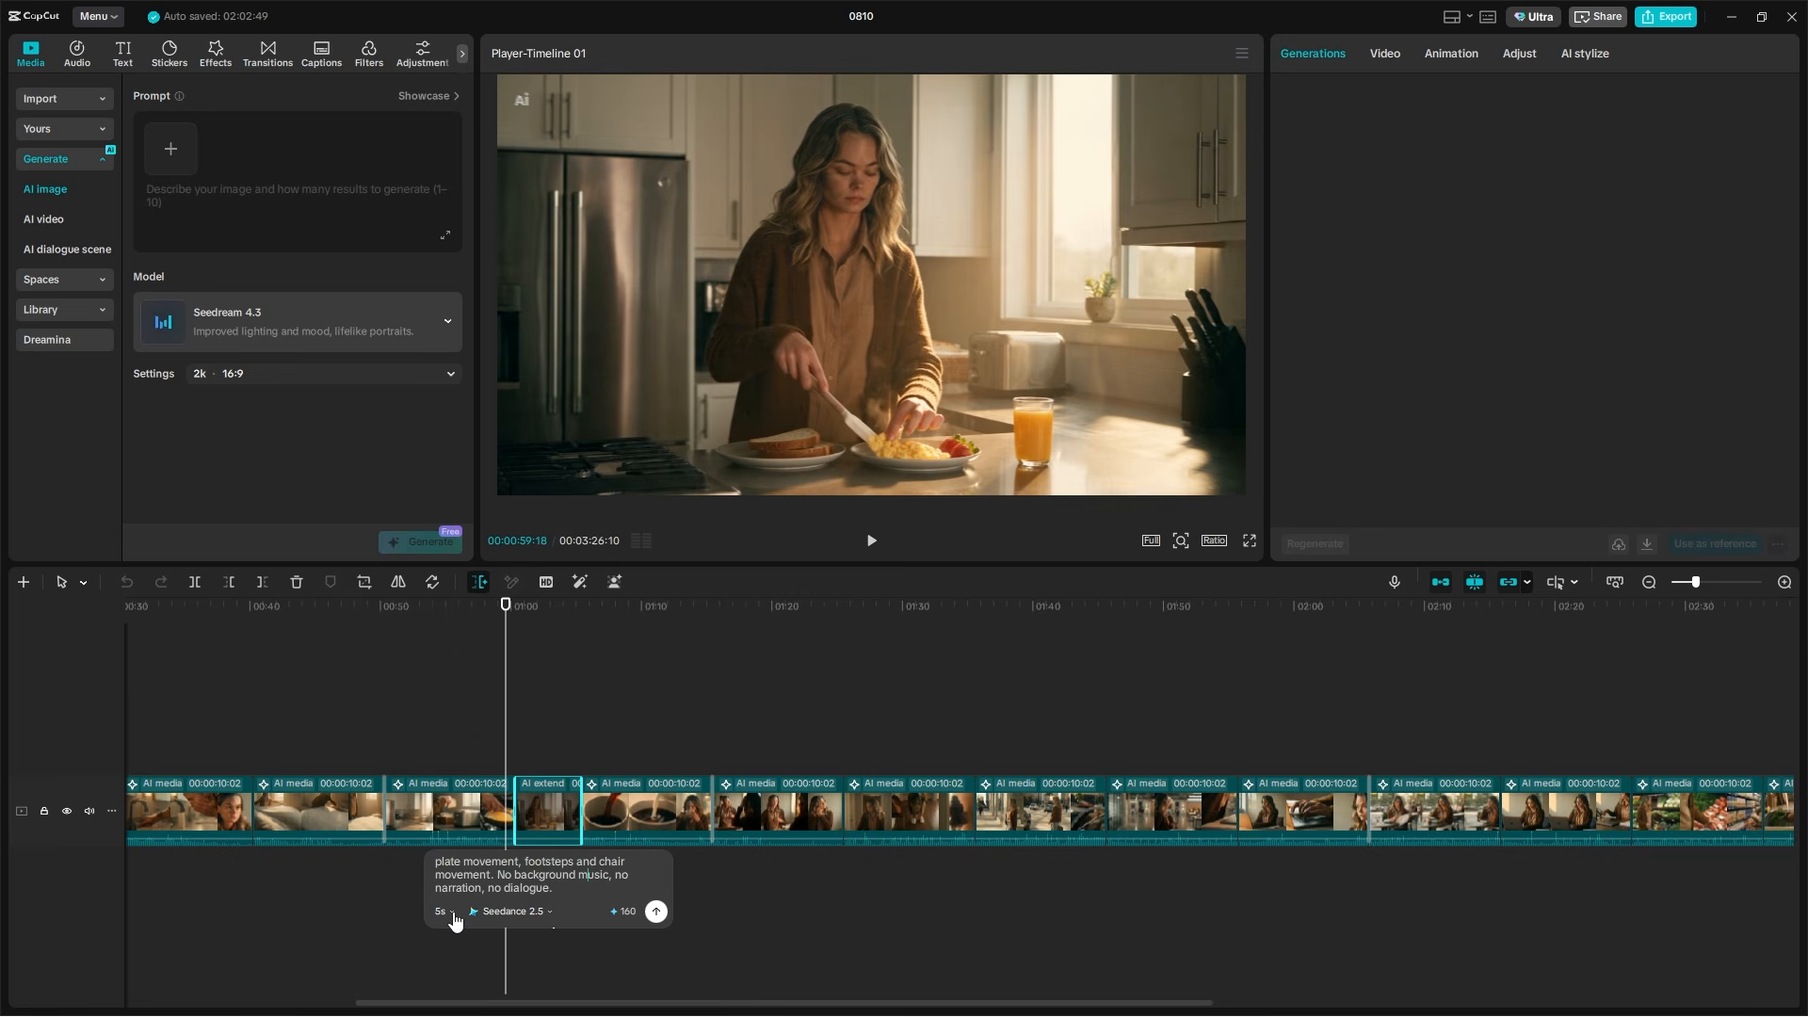
click(656, 912)
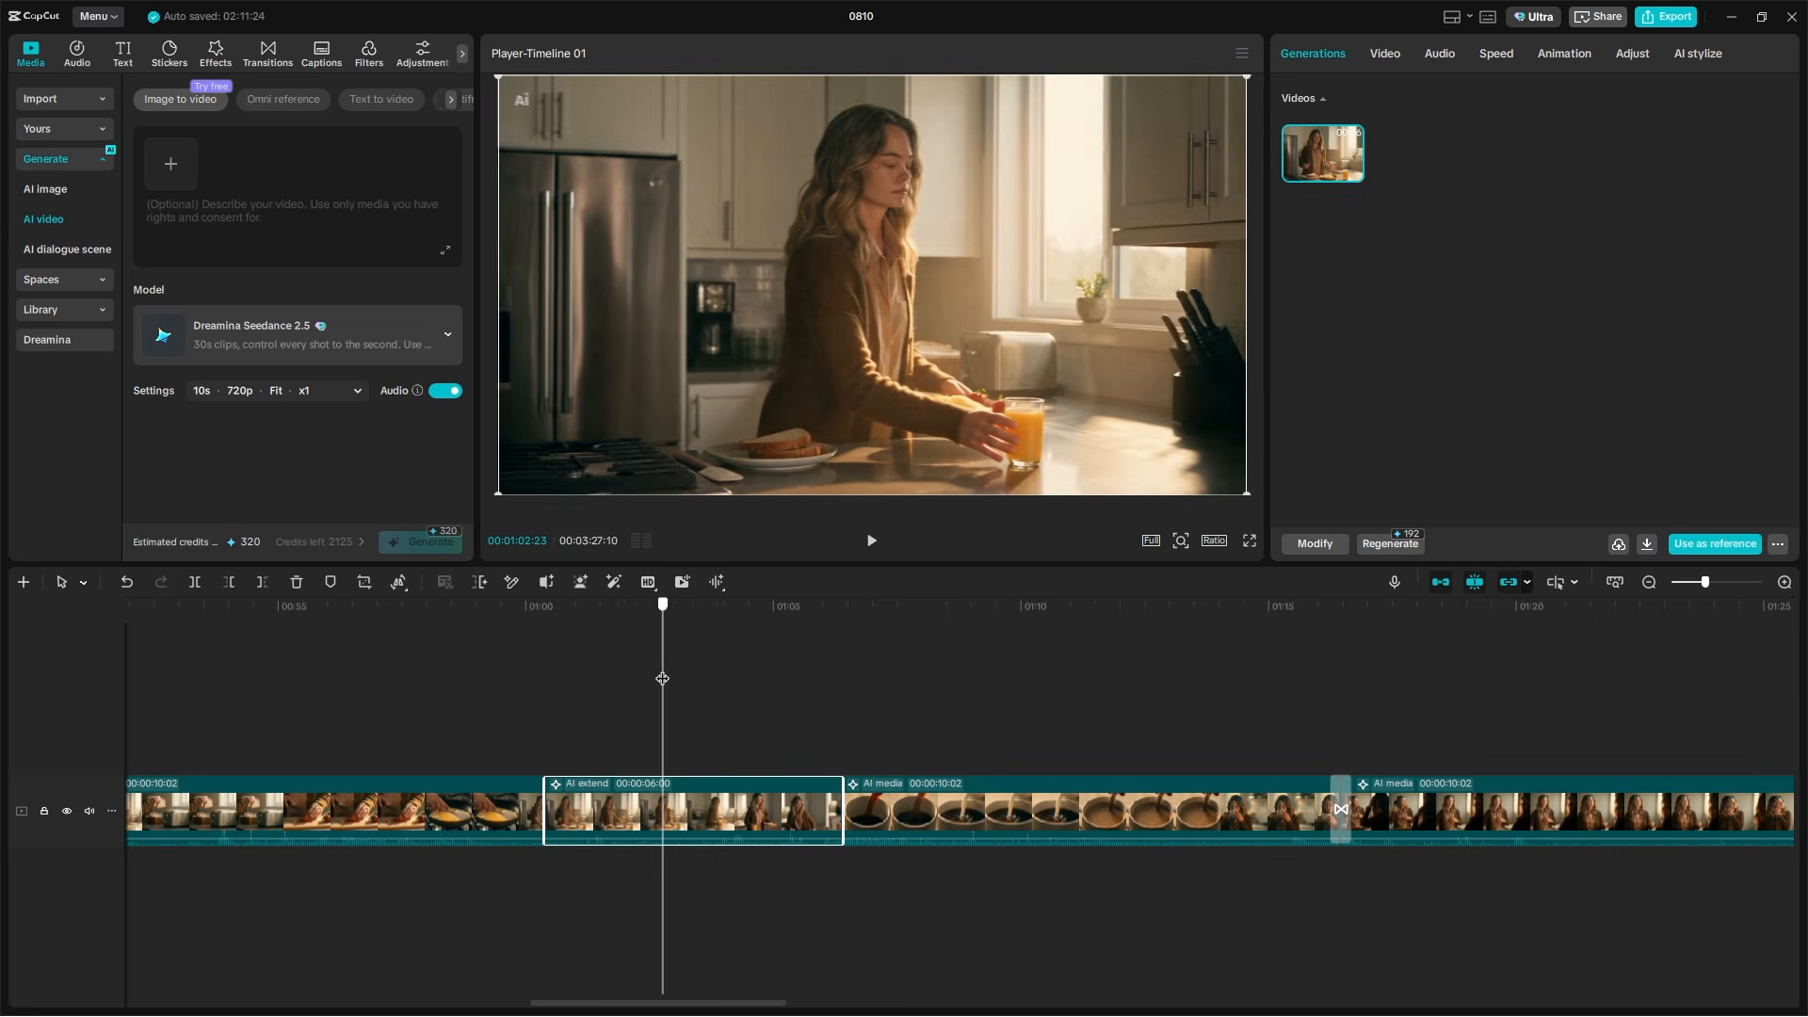
drag(663, 678, 468, 695)
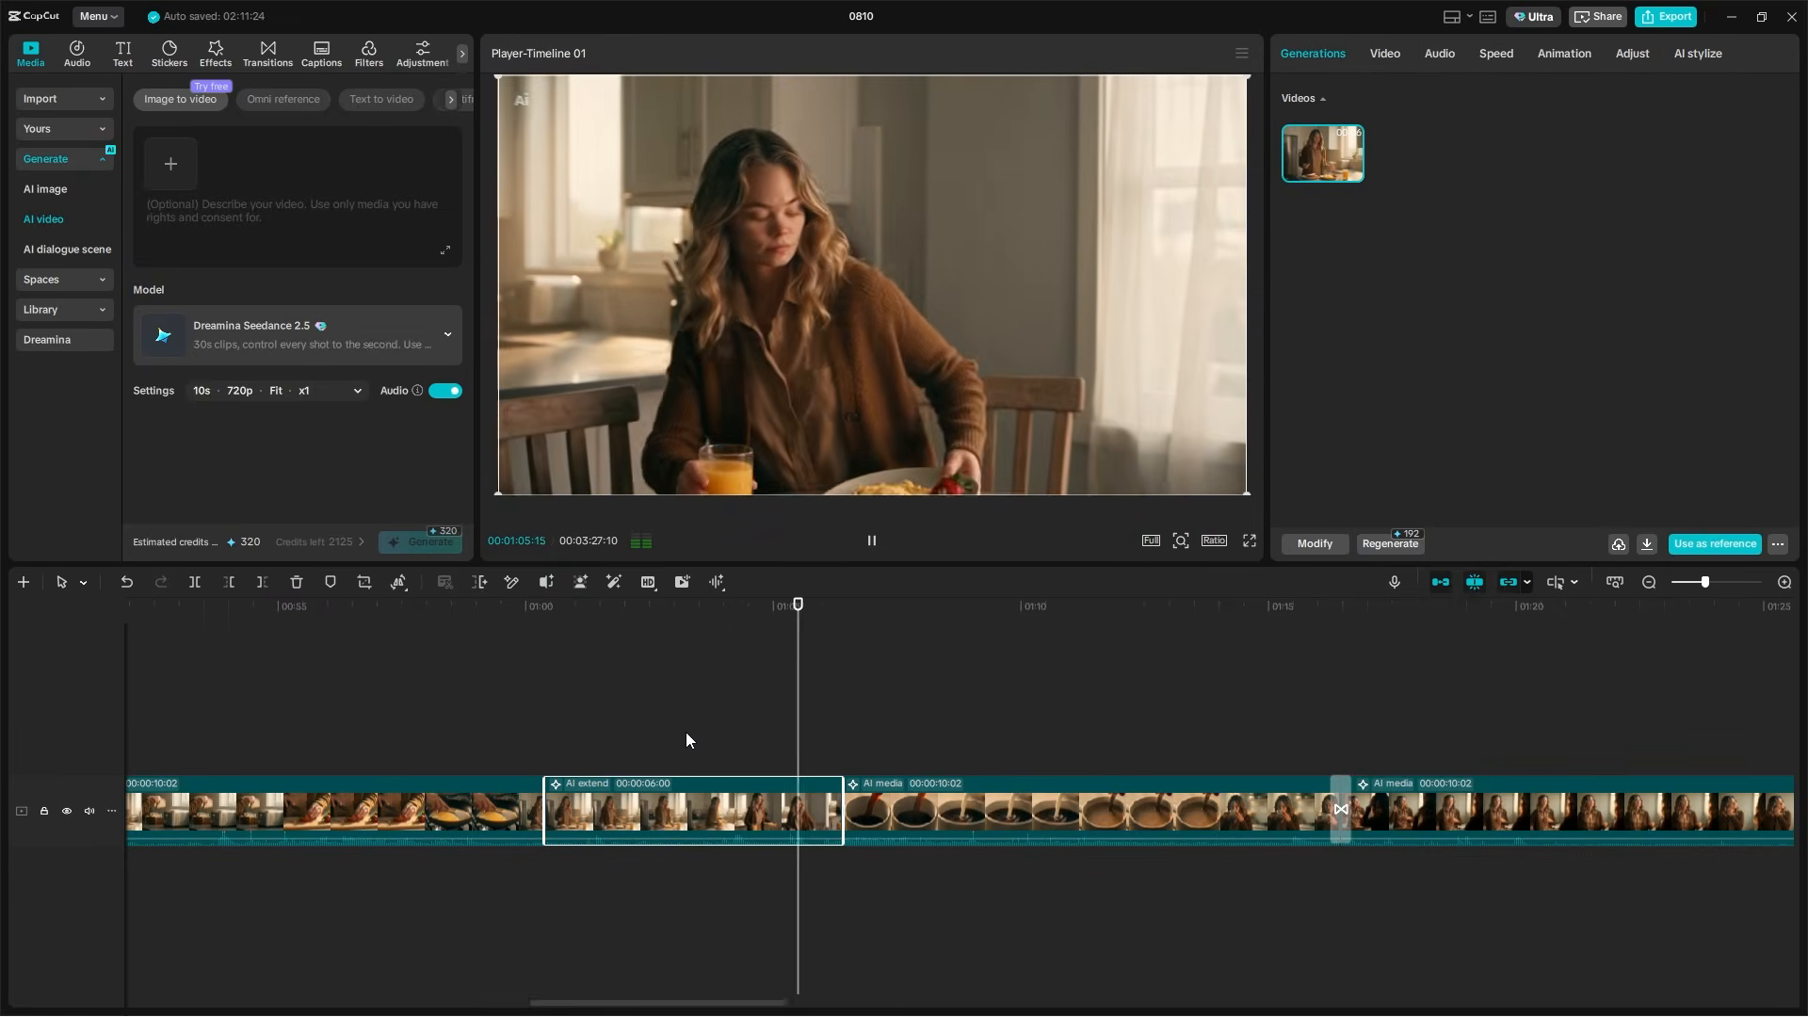
drag(856, 744, 512, 767)
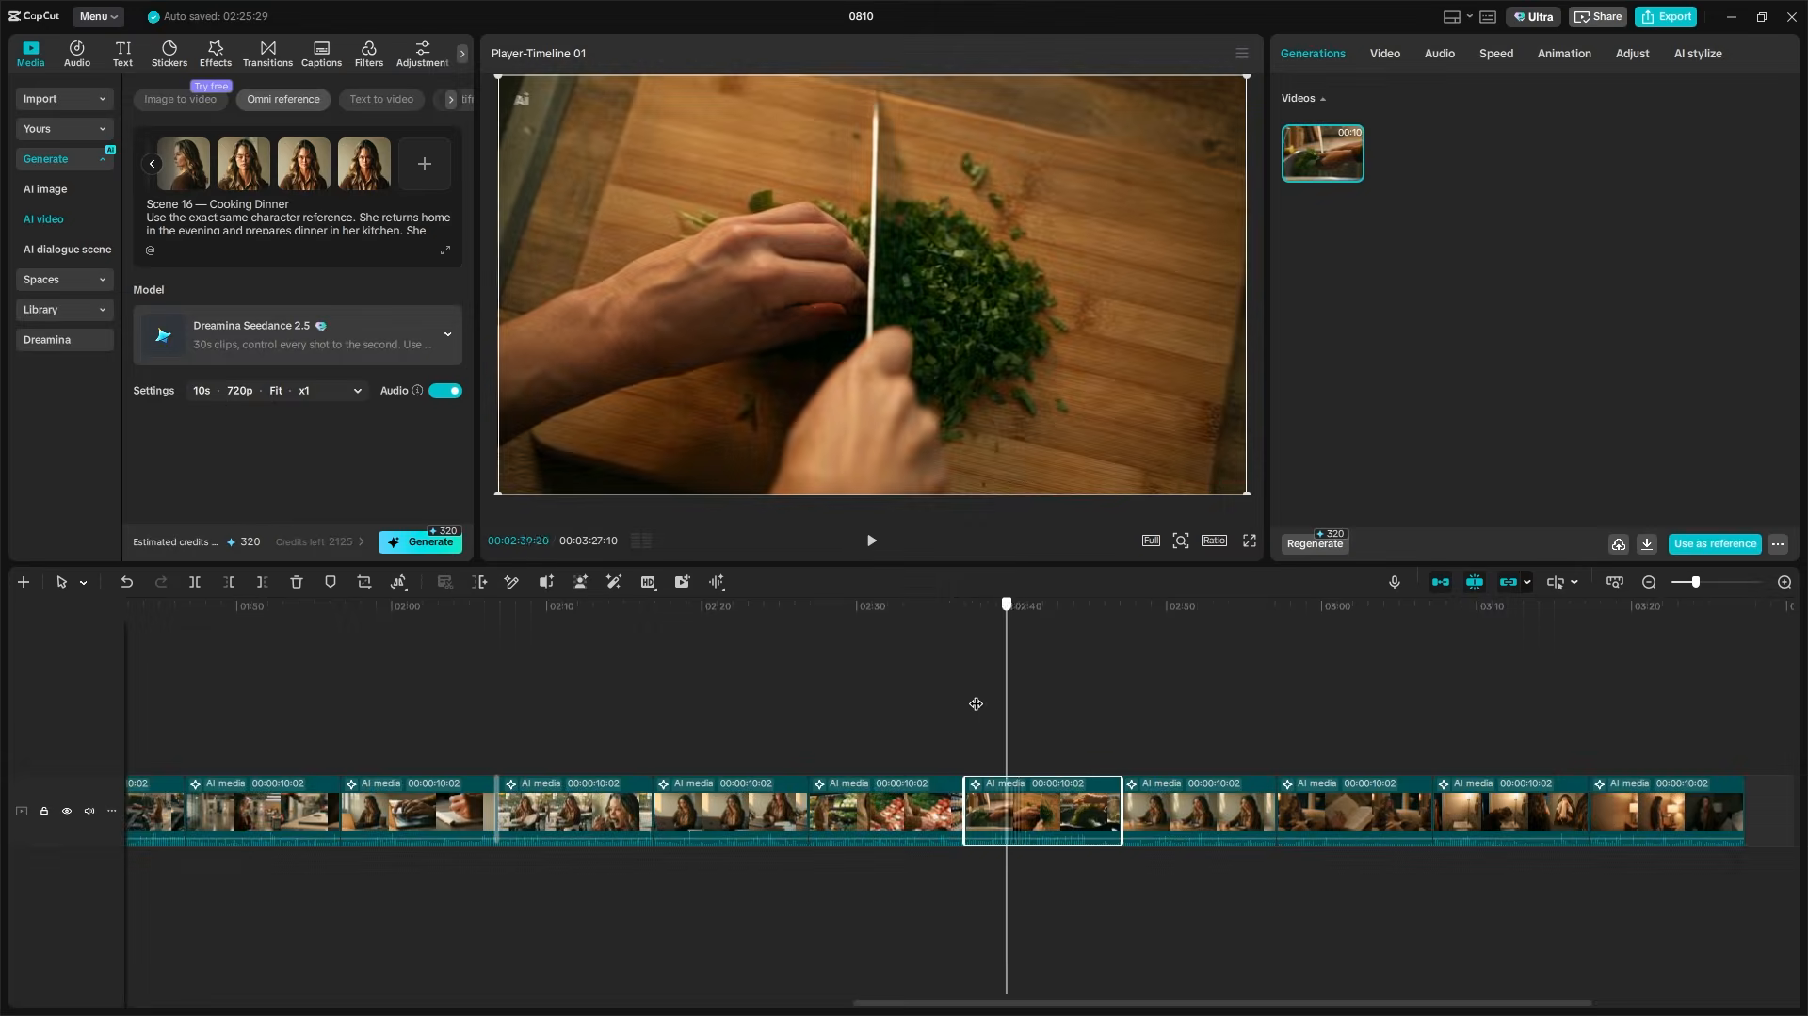
Run an AI edit with Seedance 2.5 on the Cooking Dinner clip, pasting the prompt that replaces the pan's food with creamy pasta
drag(995, 717, 1094, 719)
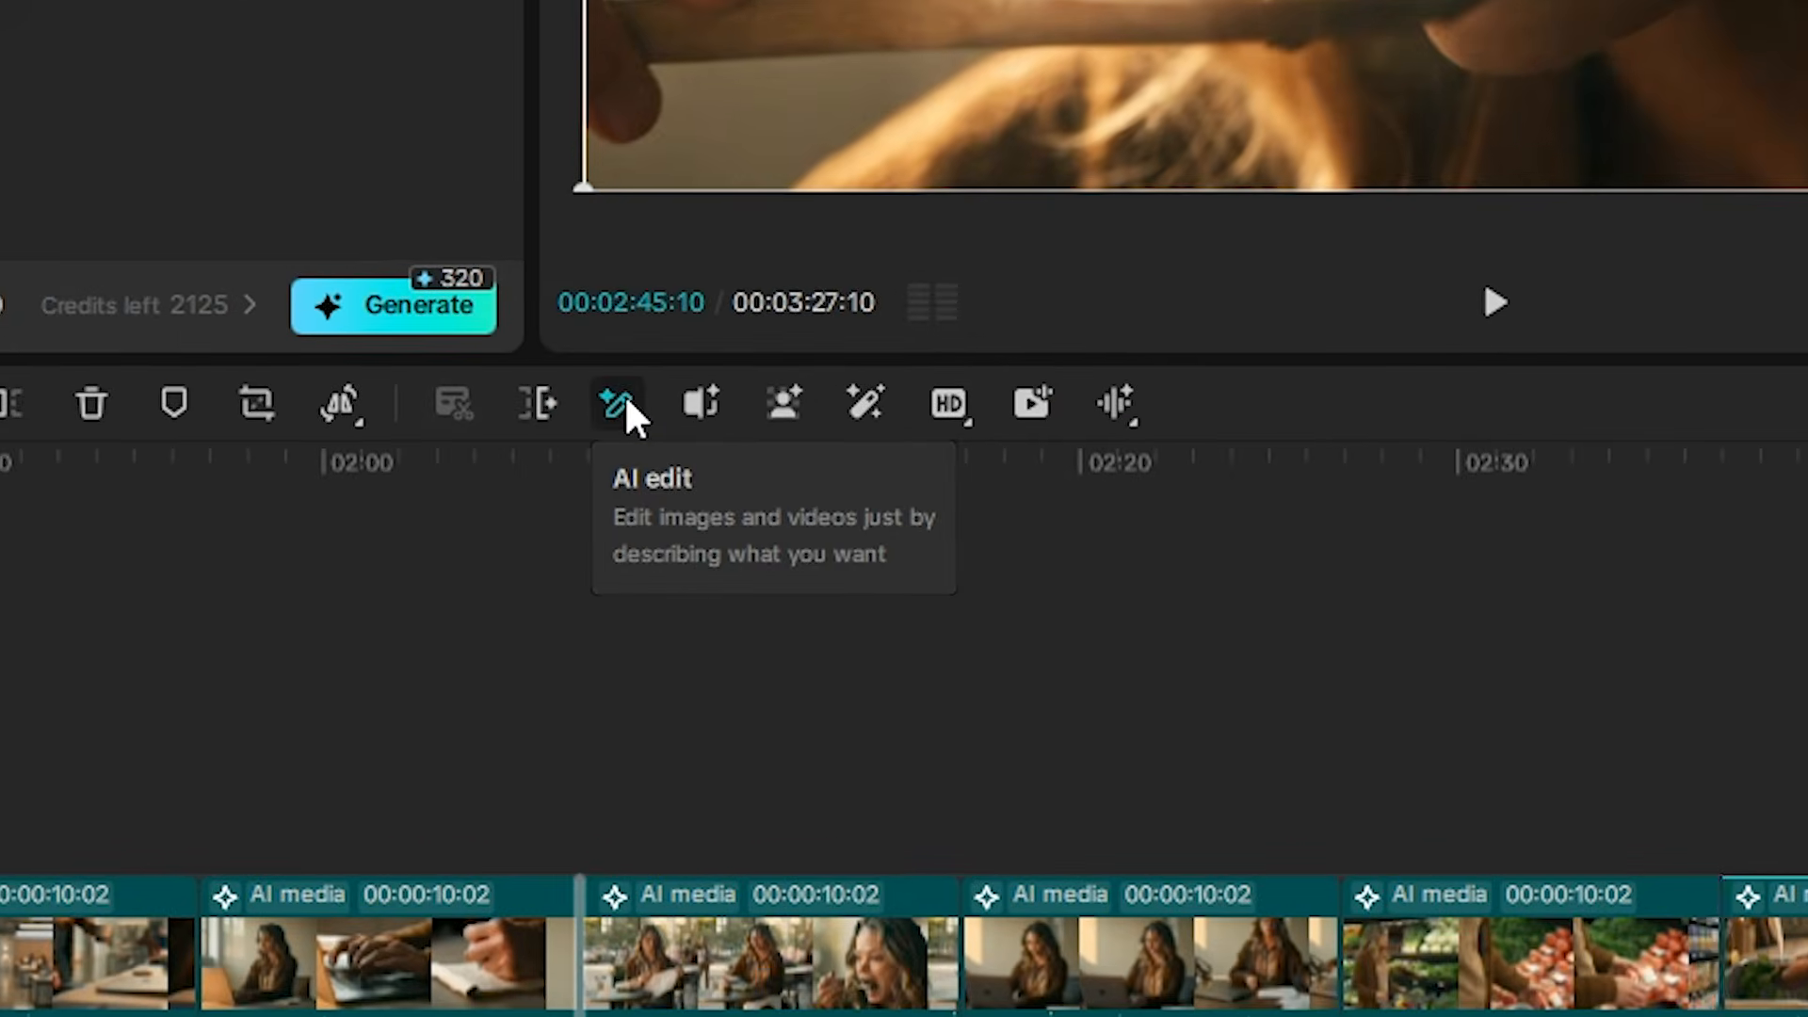
click(512, 582)
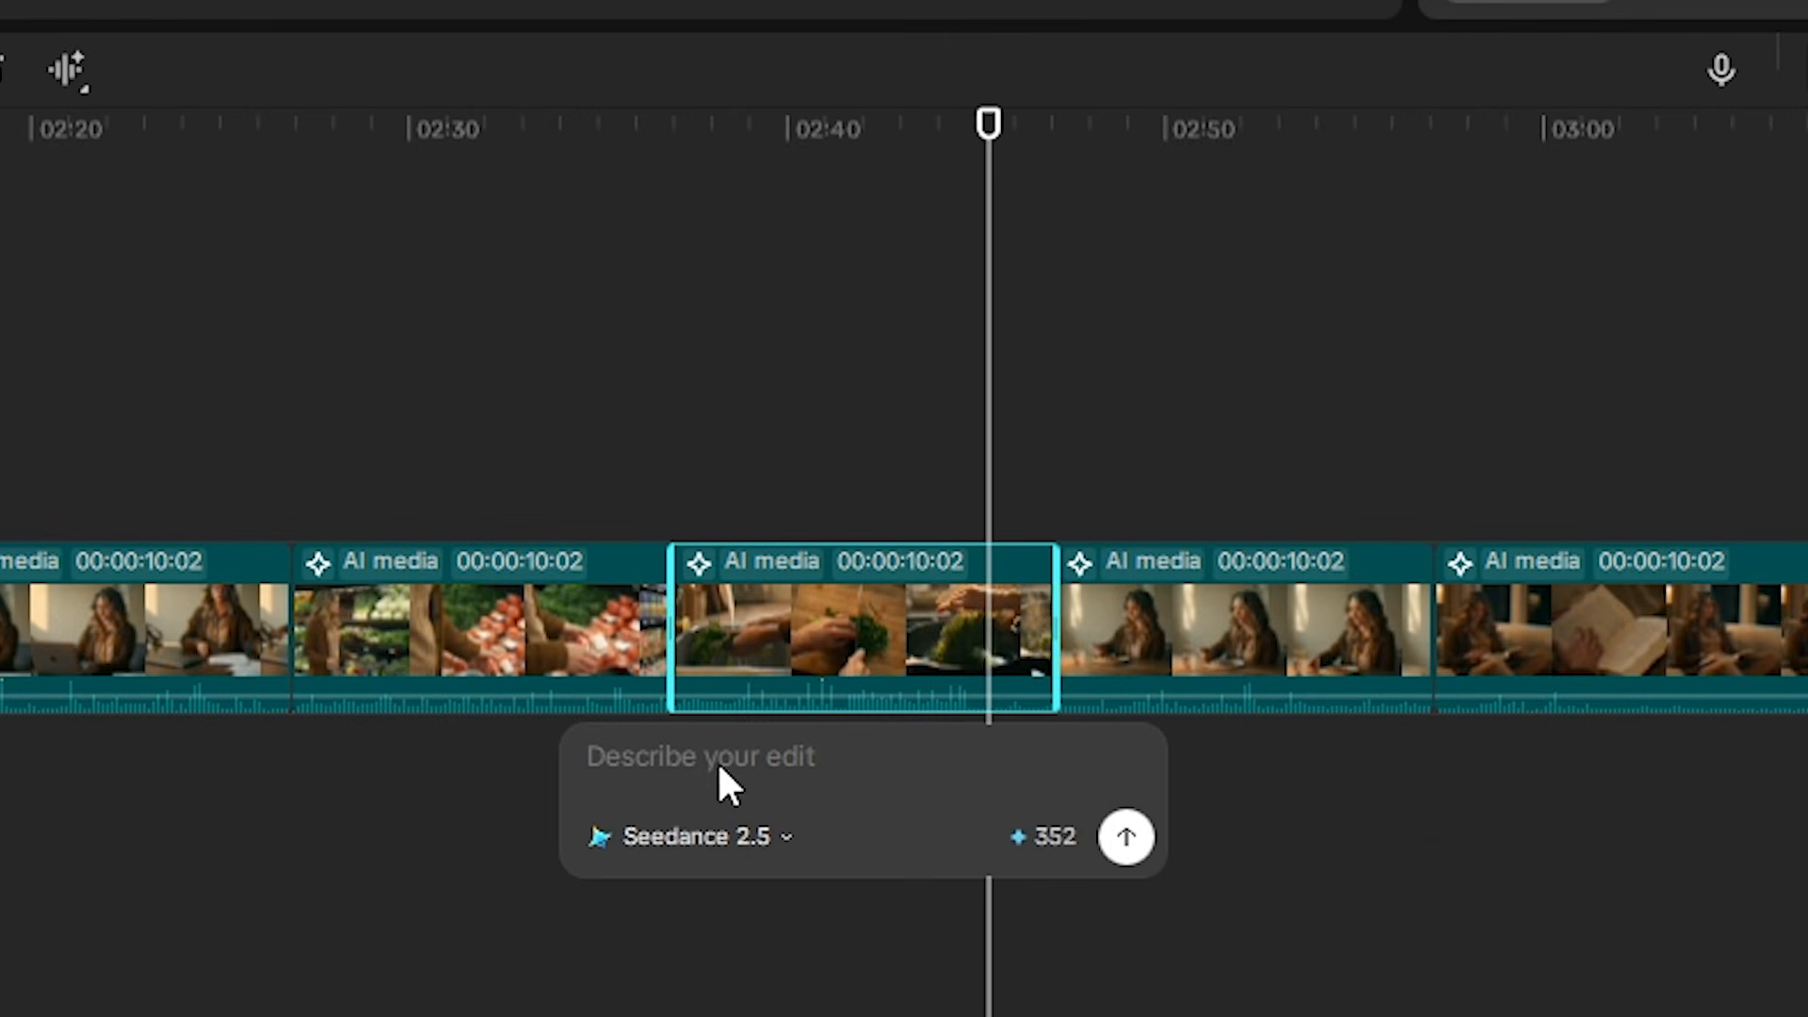
key(ctrl+v)
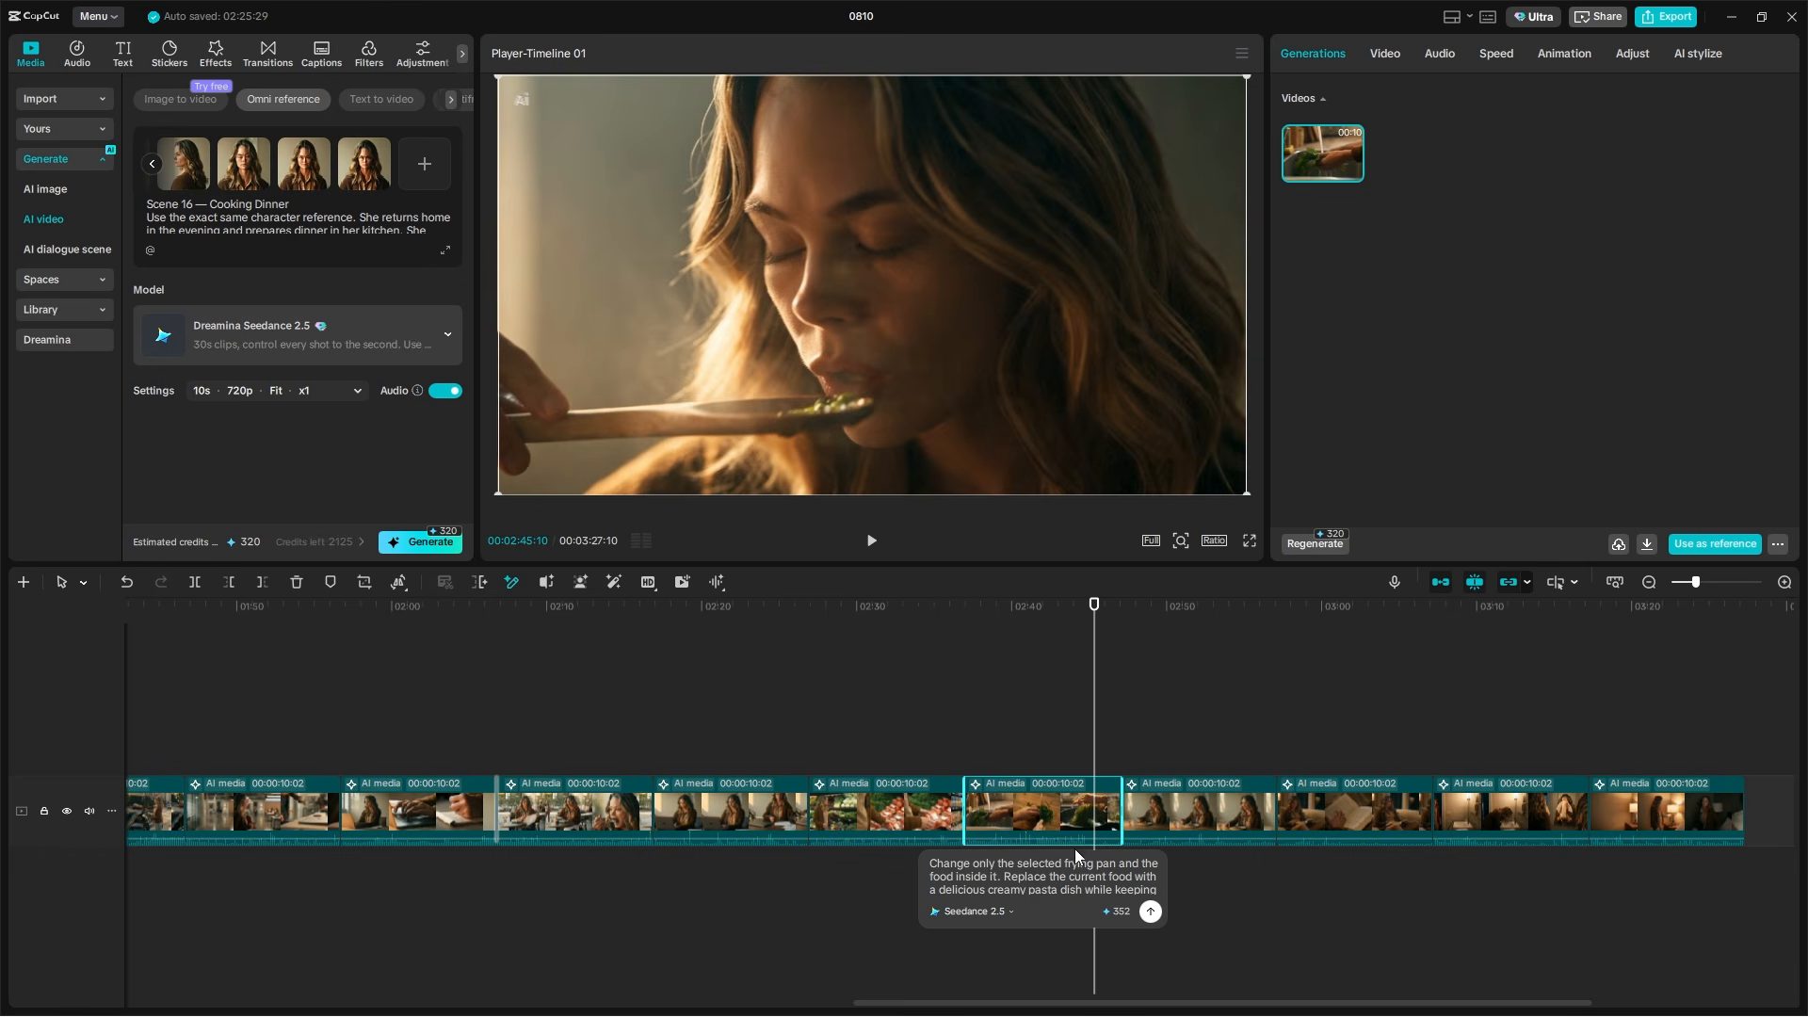
click(1150, 911)
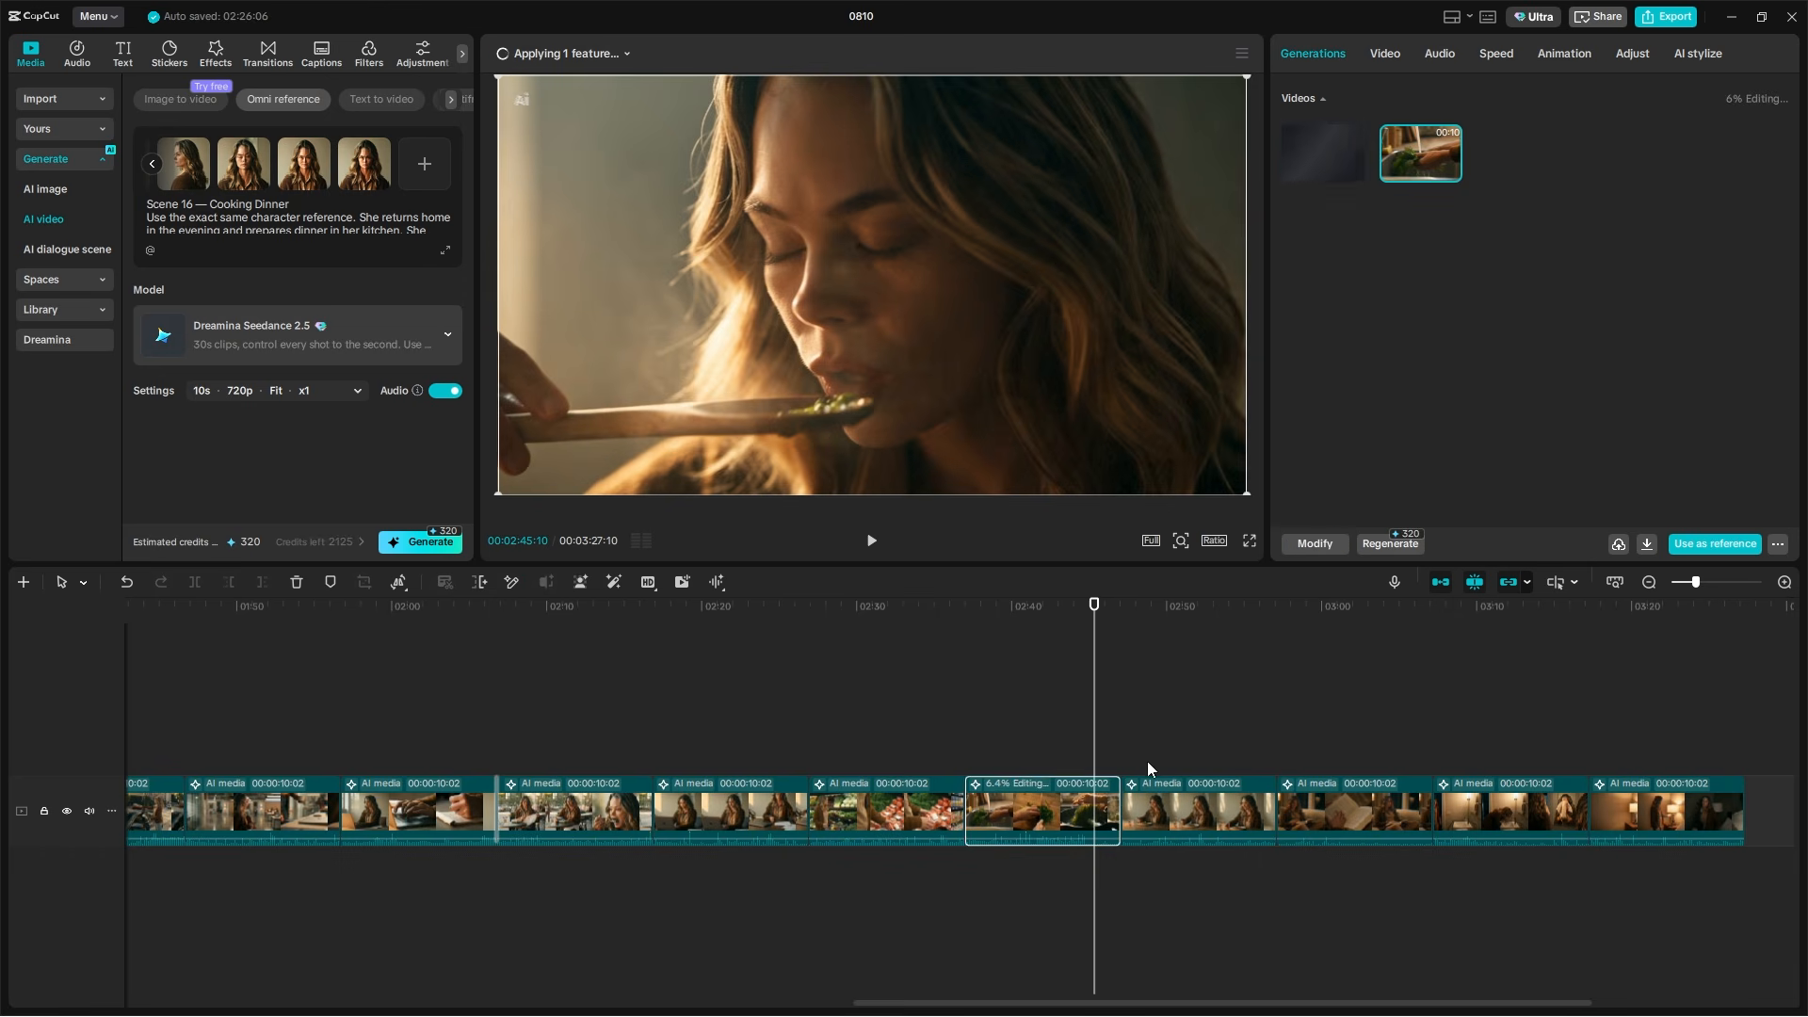
scroll(1102, 737, up, 3)
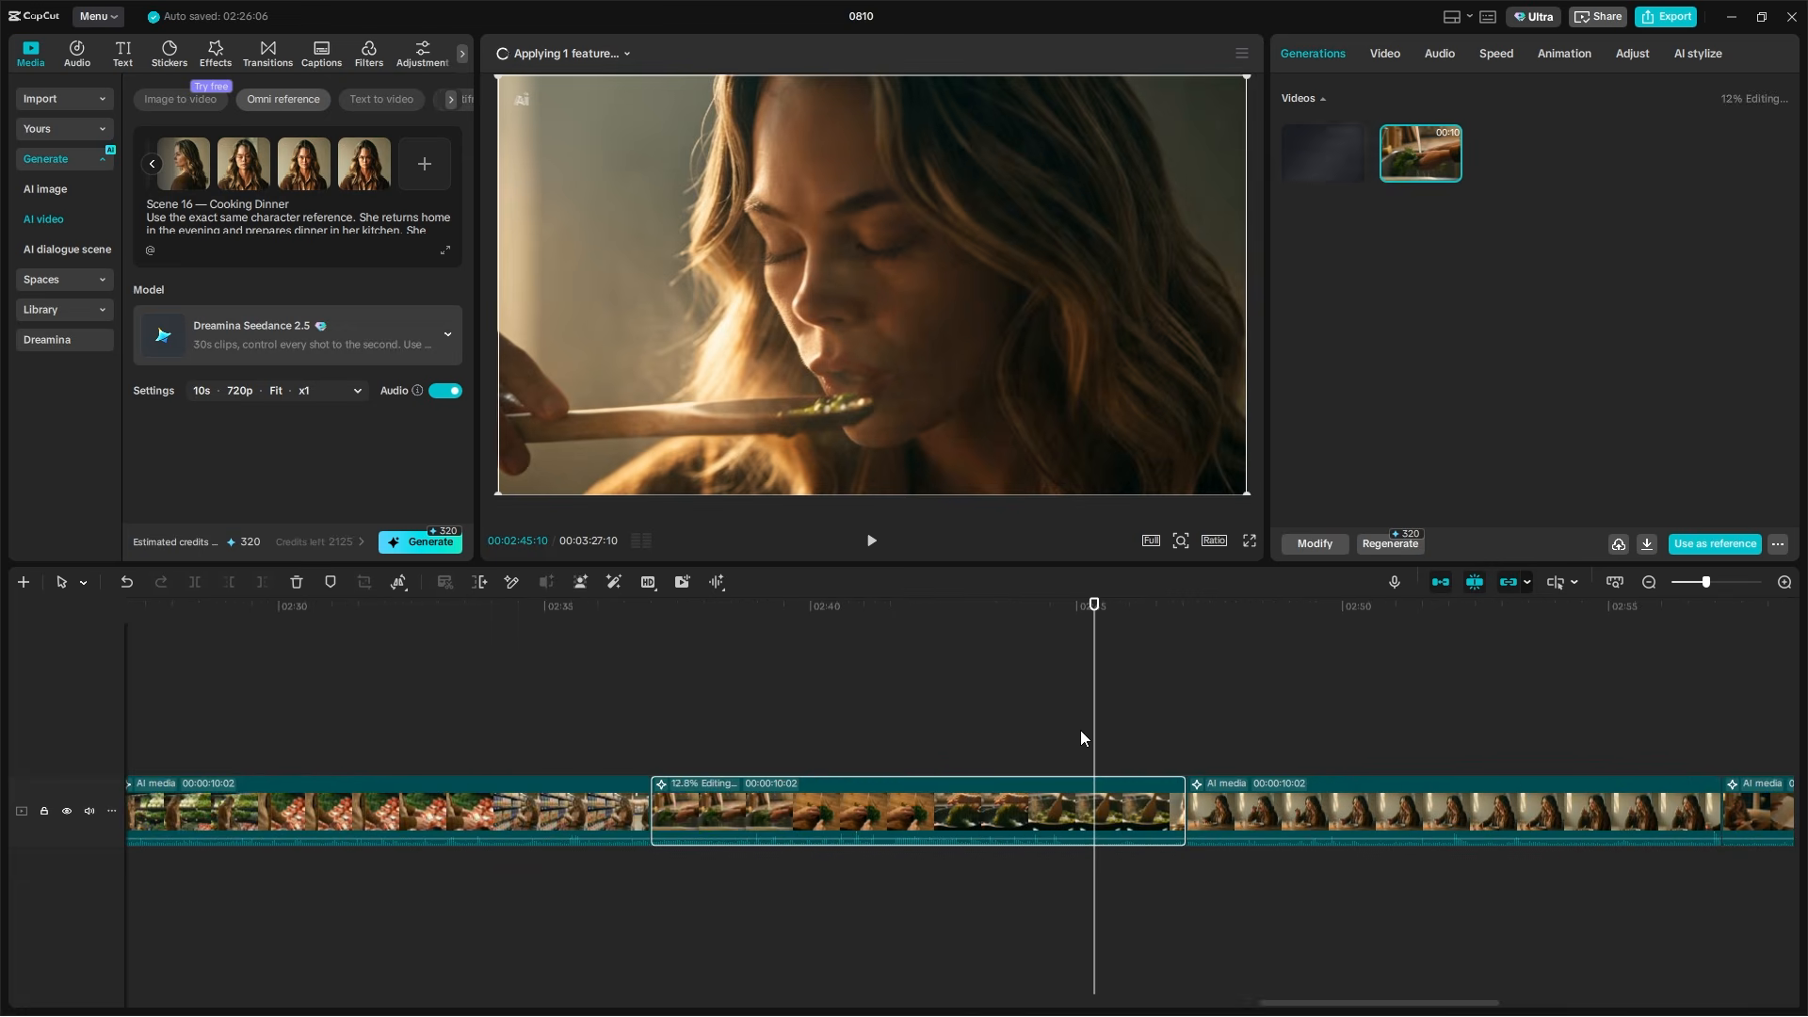
Review the edited Cooking Dinner clip and compare it with its other generated versions
click(933, 671)
drag(936, 664, 1058, 671)
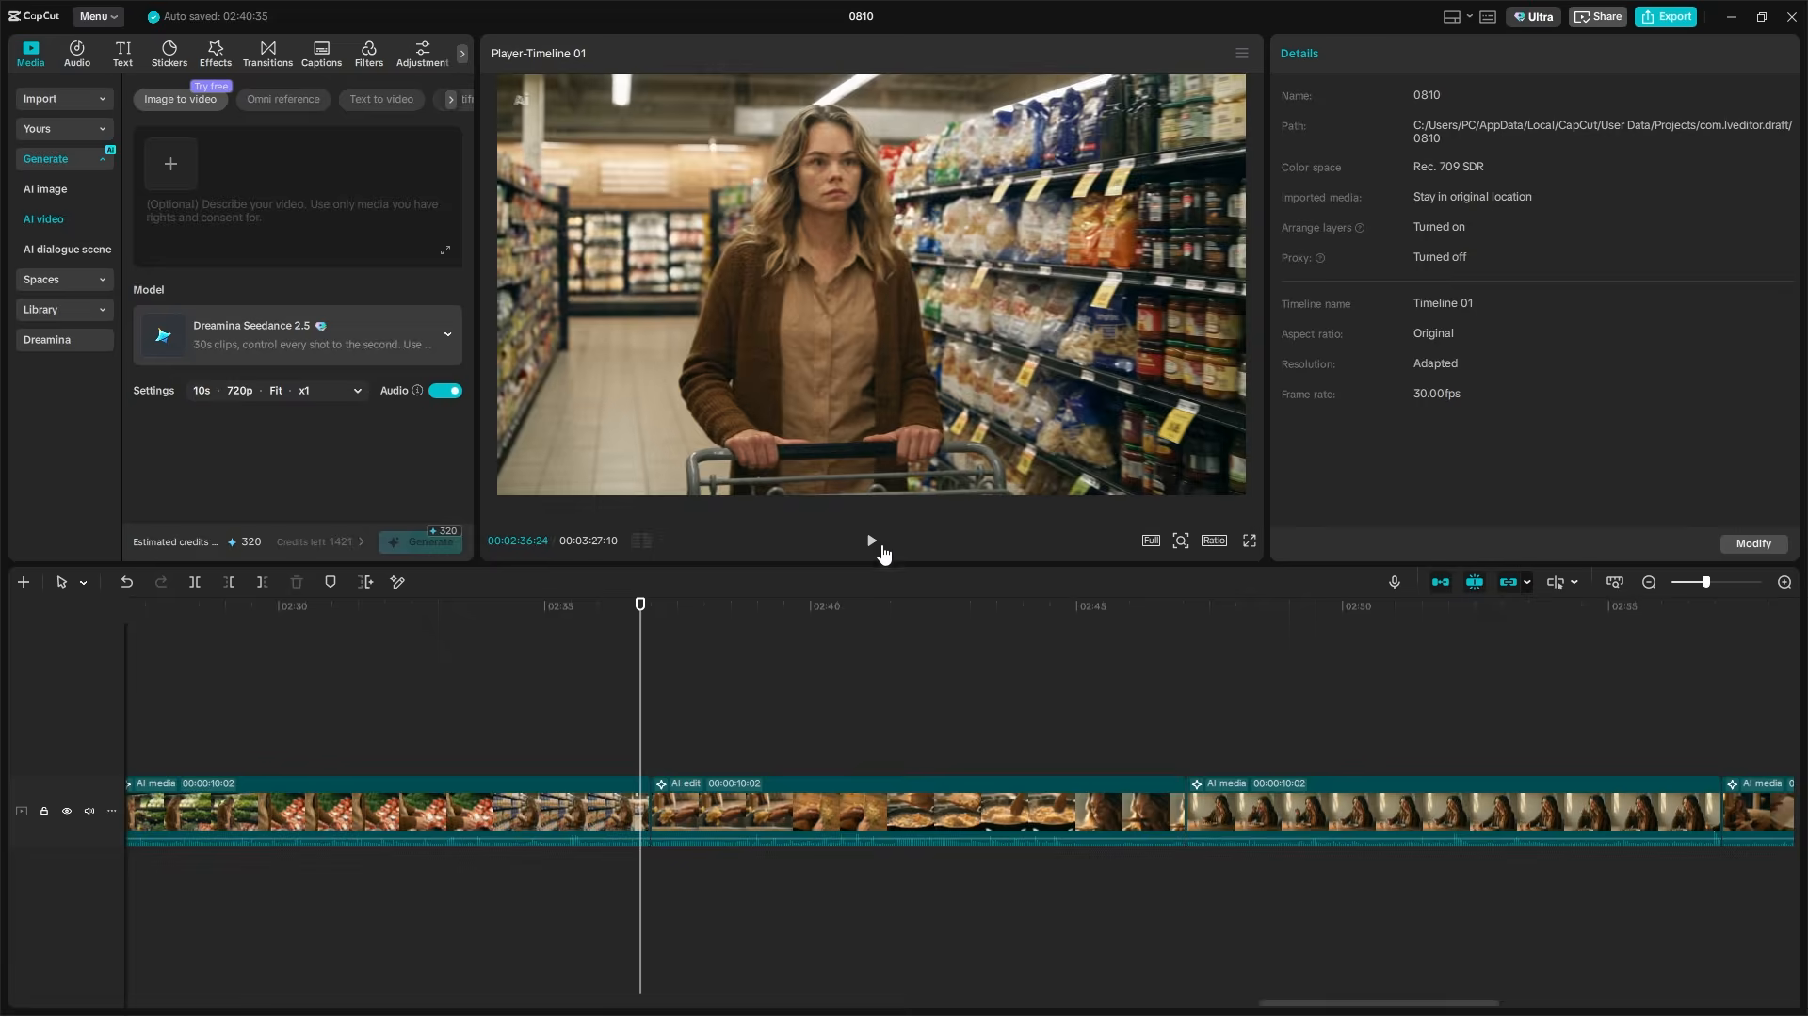
click(851, 814)
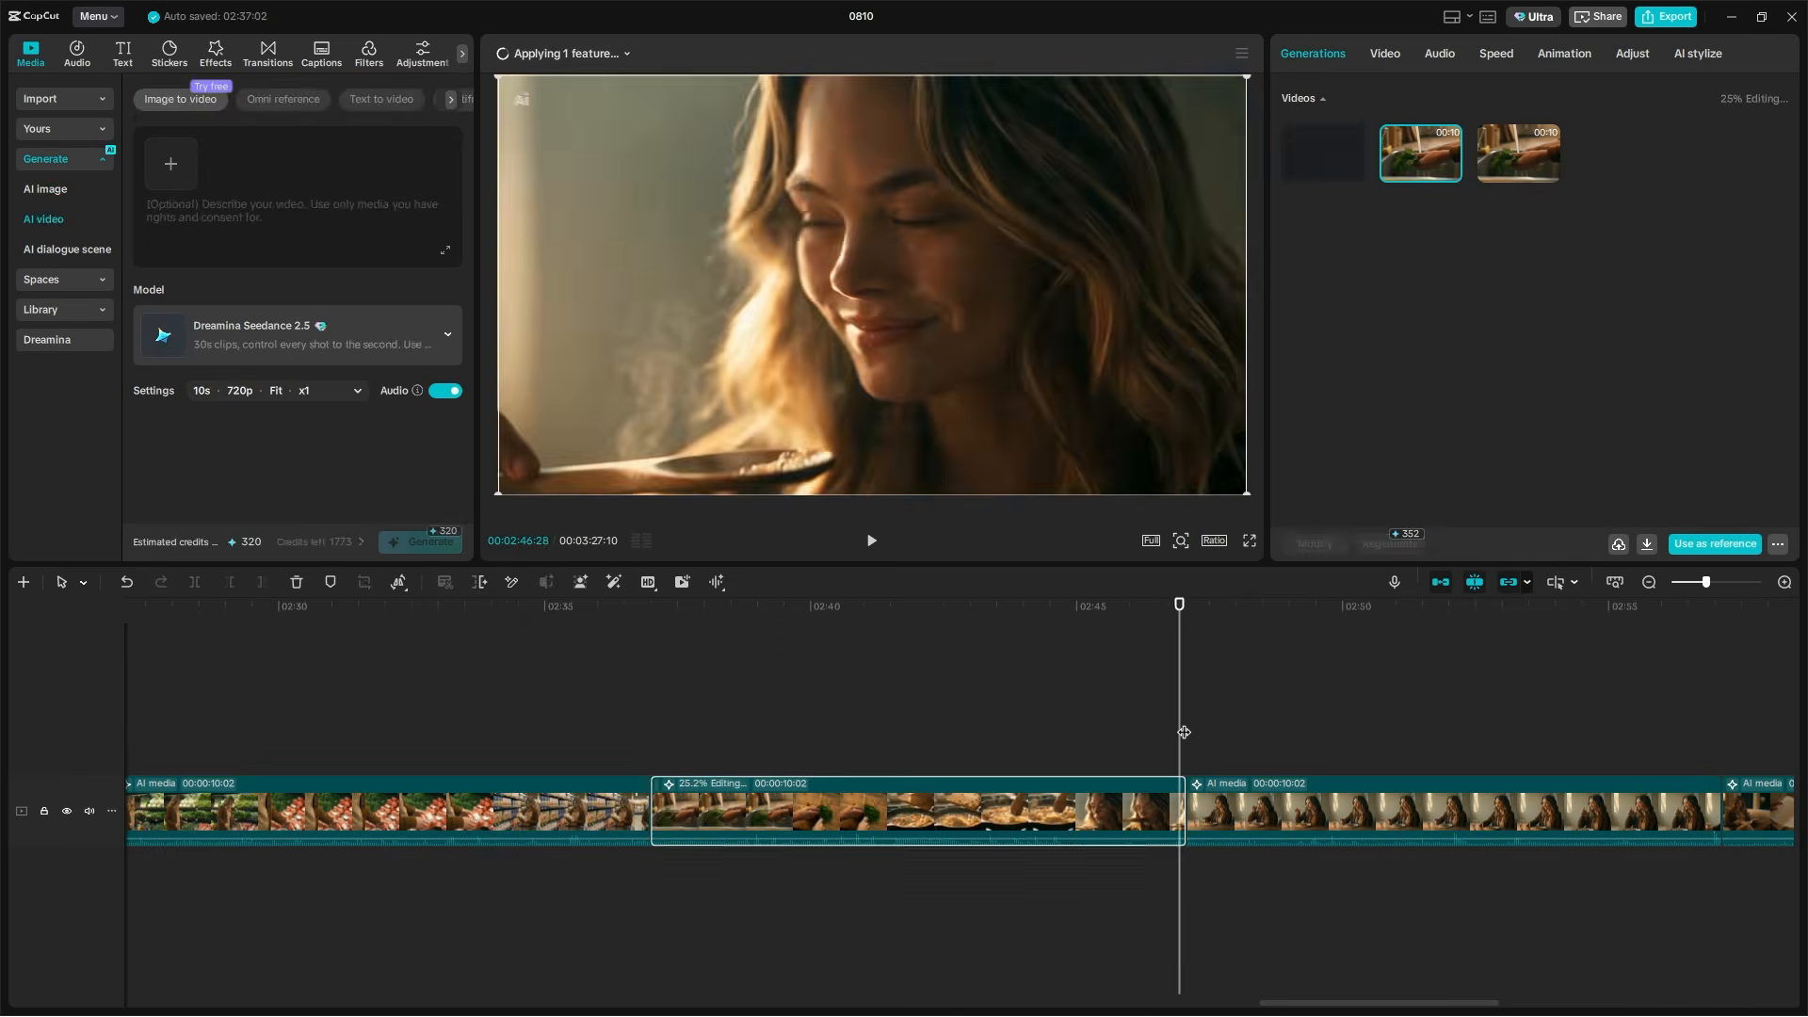
drag(1183, 732, 1060, 739)
click(1485, 174)
click(1420, 152)
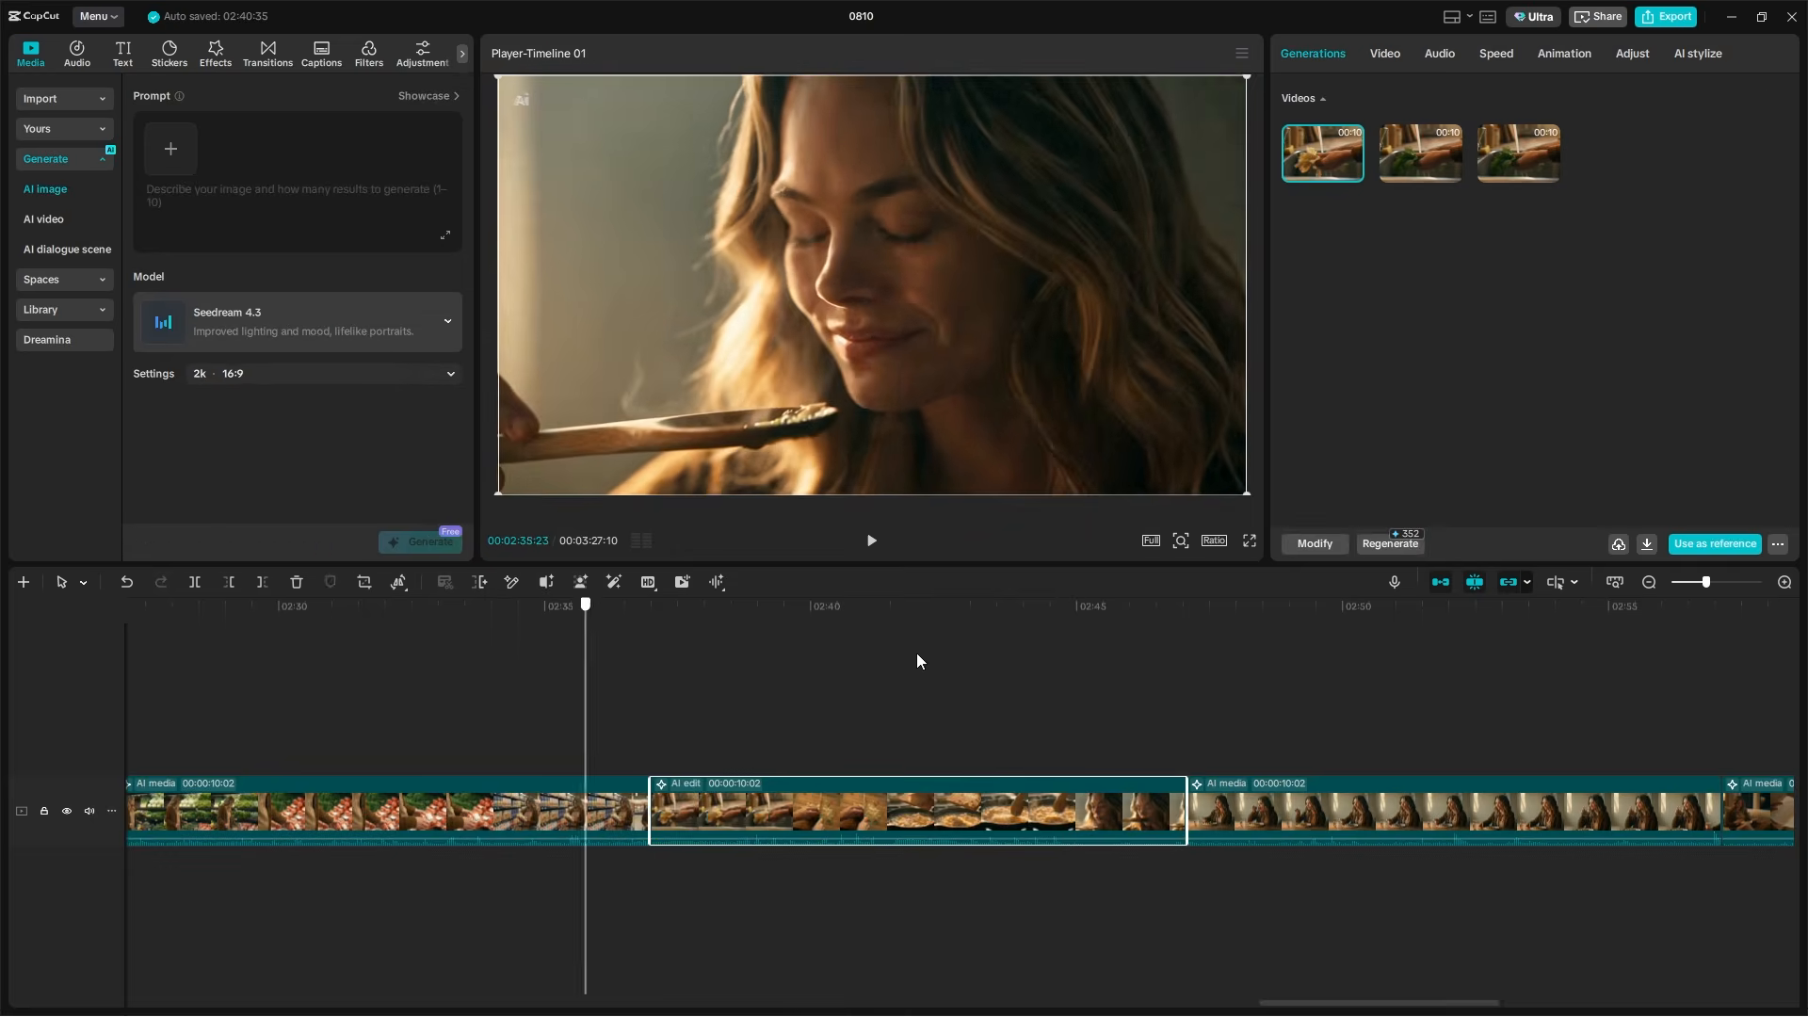
click(872, 688)
scroll(1189, 737, down, 2)
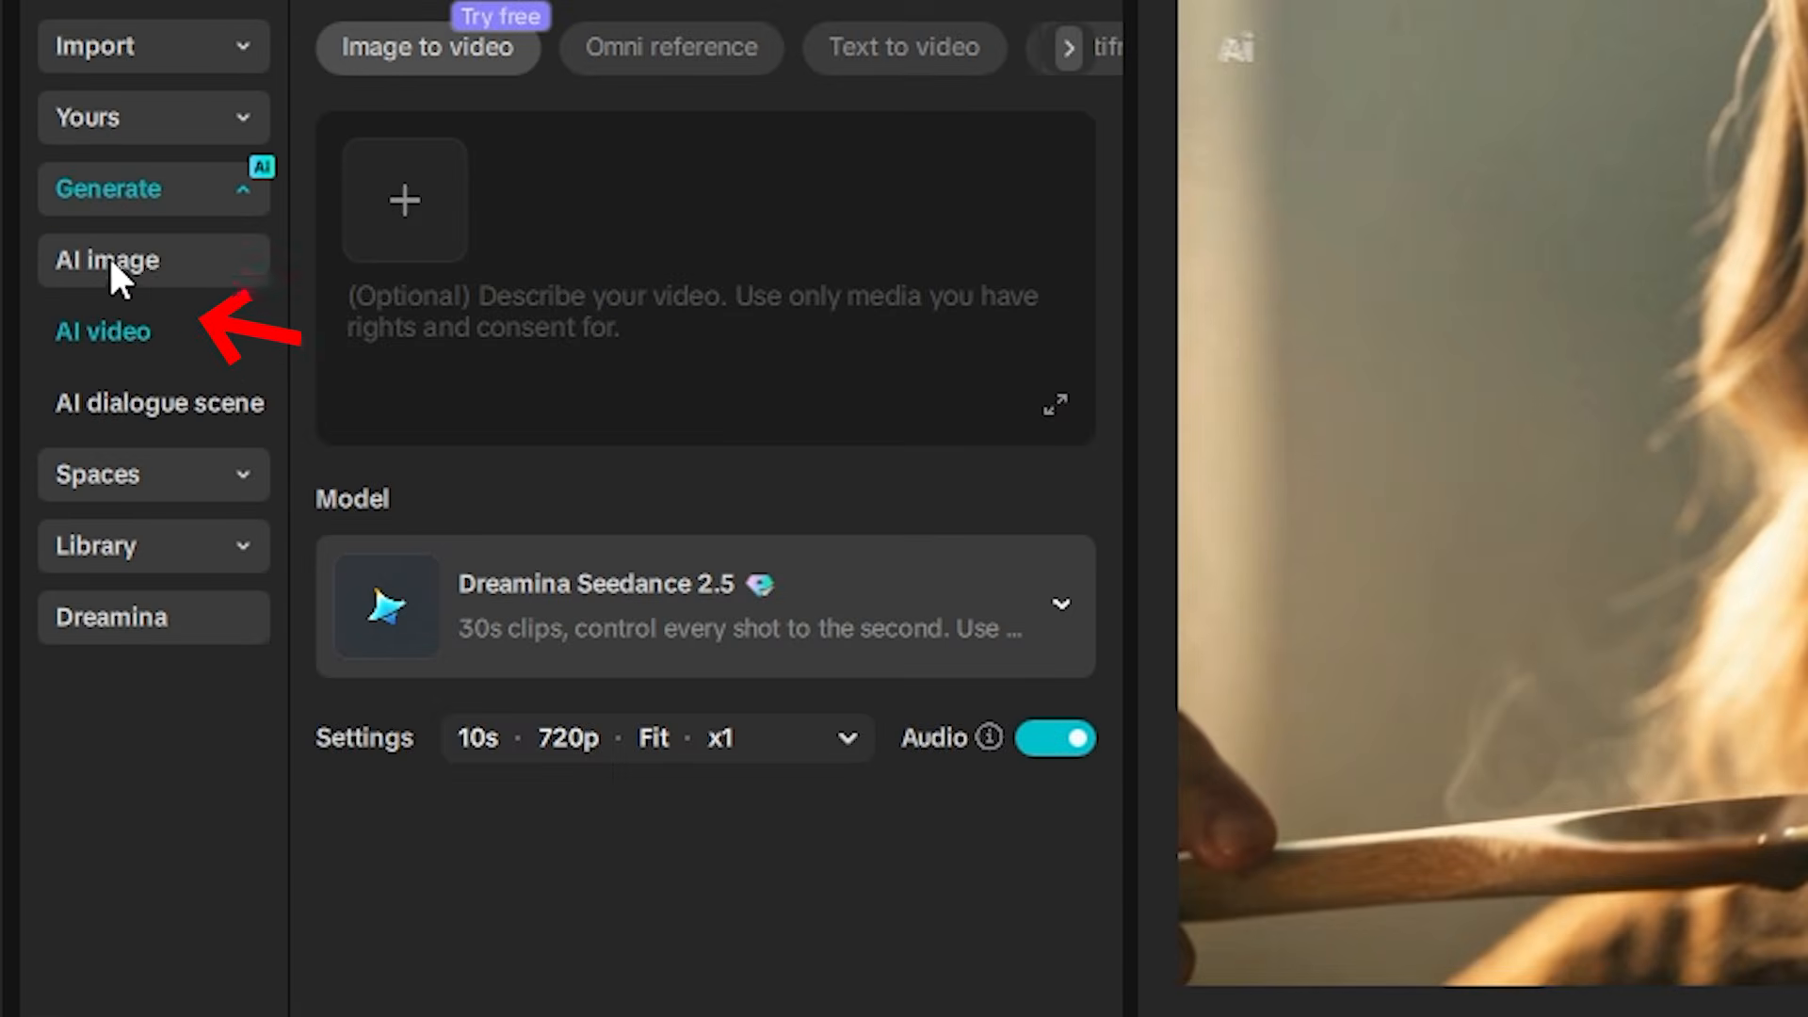
click(129, 281)
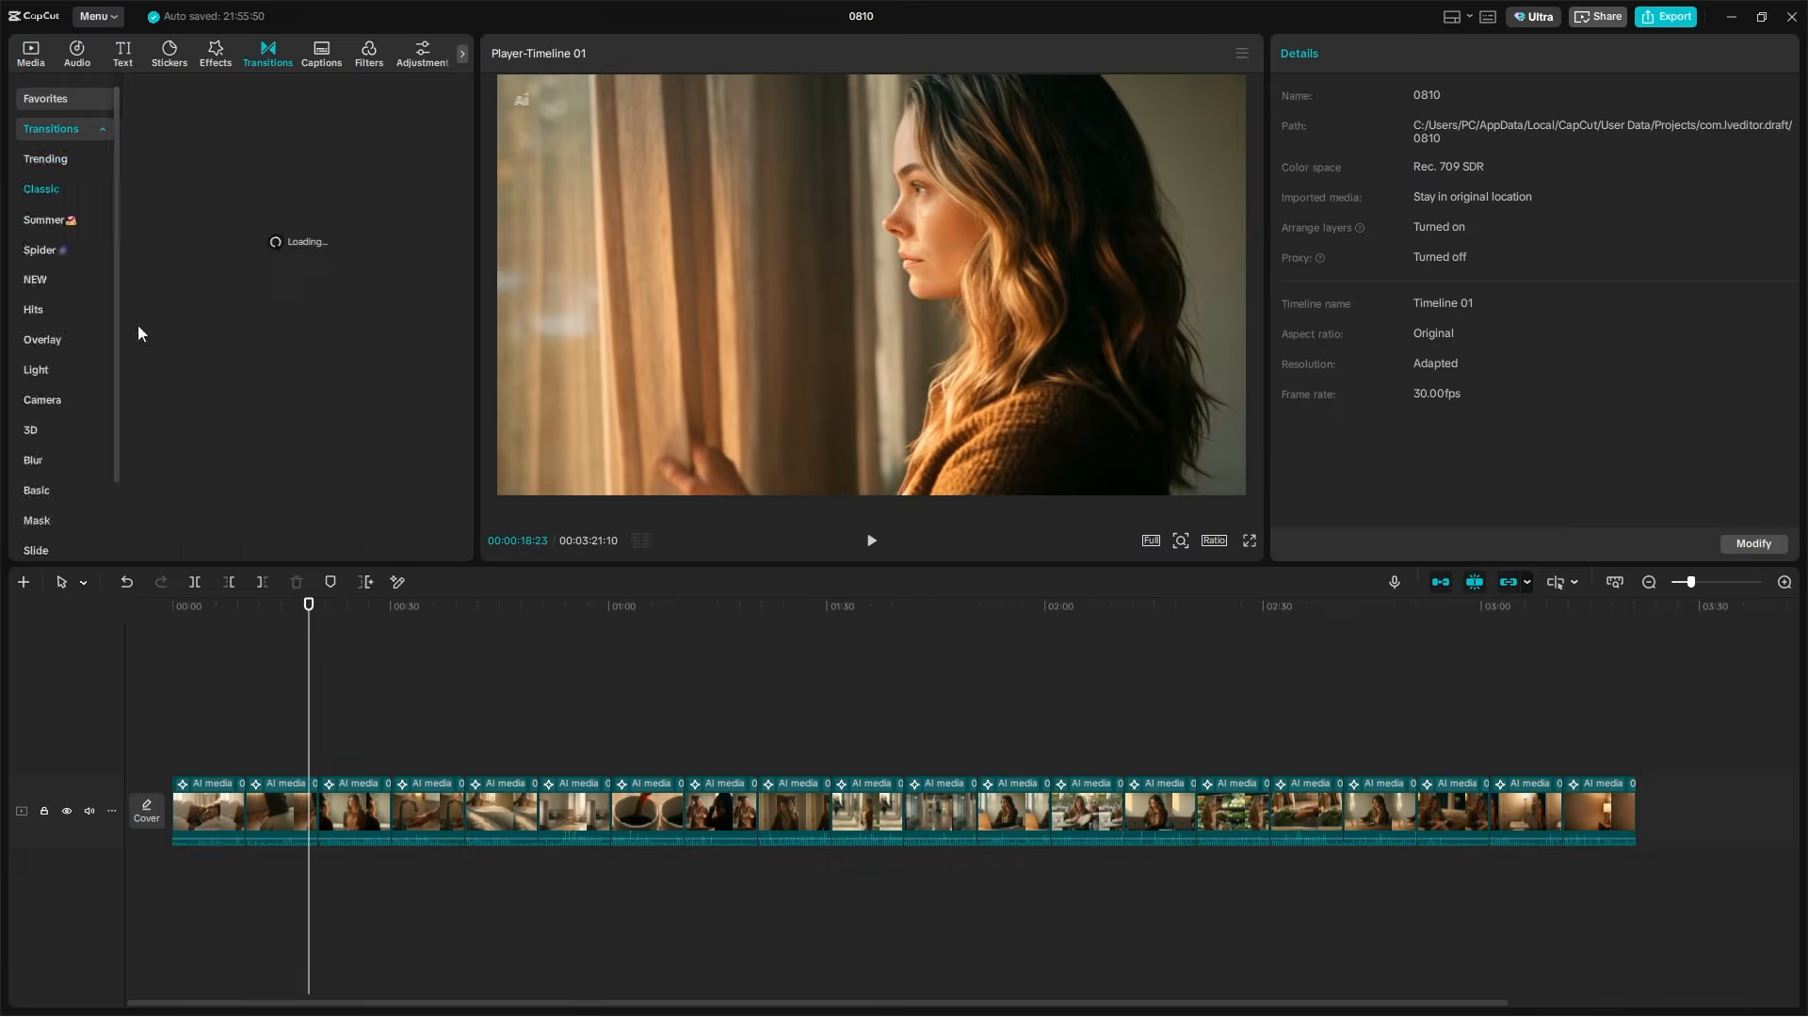
Play through the morning clips and add a Mix transition between the bed-making clip and the breakfast clip
key(space)
scroll(364, 784, up, 5)
click(457, 691)
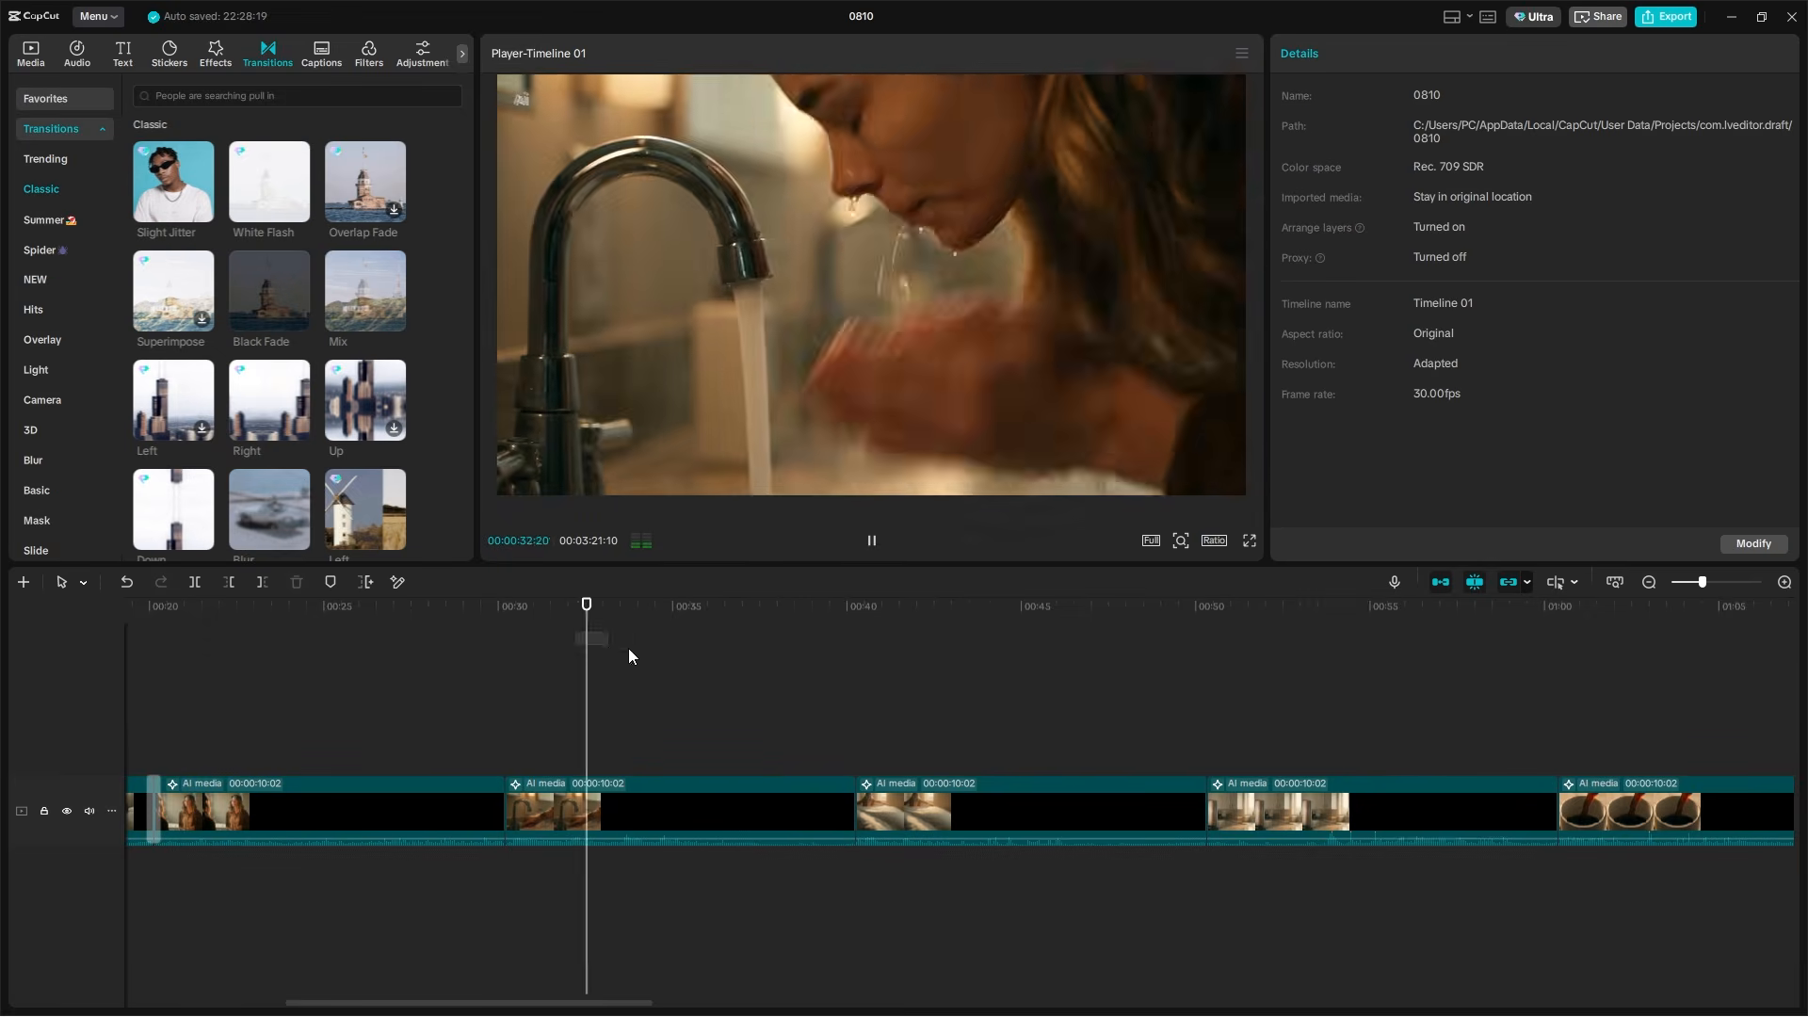
scroll(906, 724, right, 2)
scroll(903, 703, down, 2)
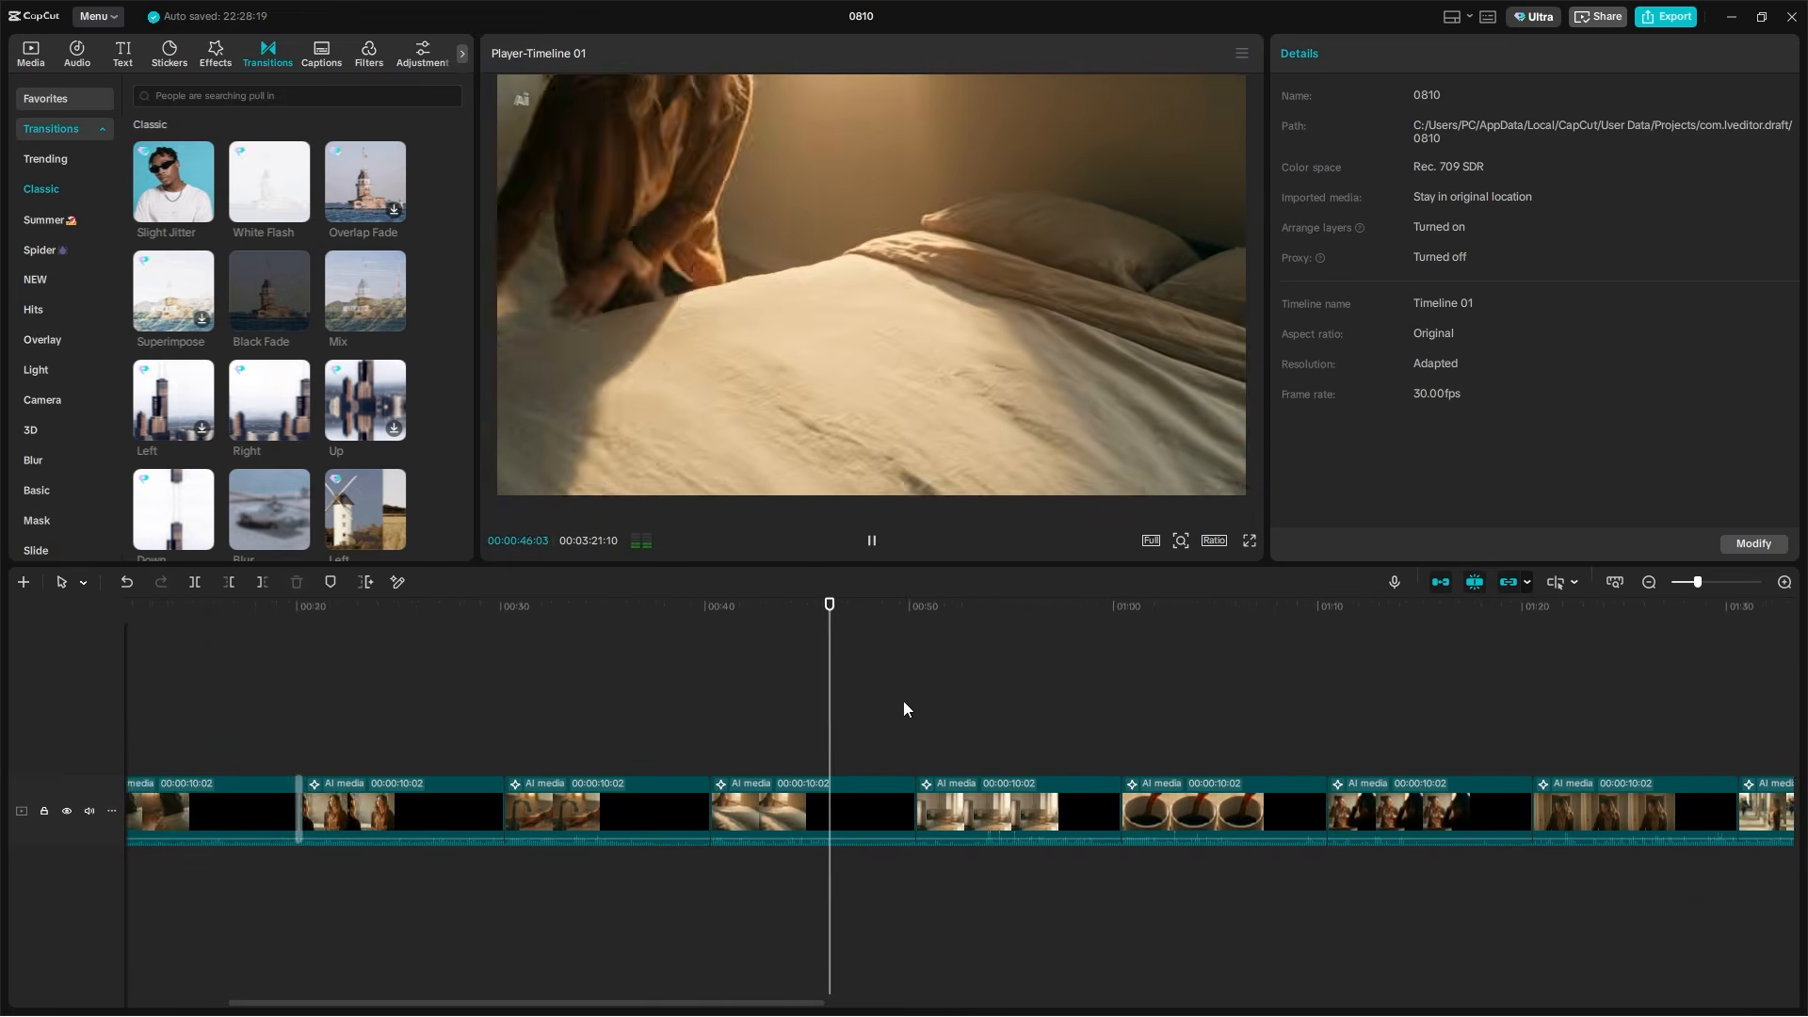
scroll(894, 705, right, 2)
click(688, 731)
click(366, 291)
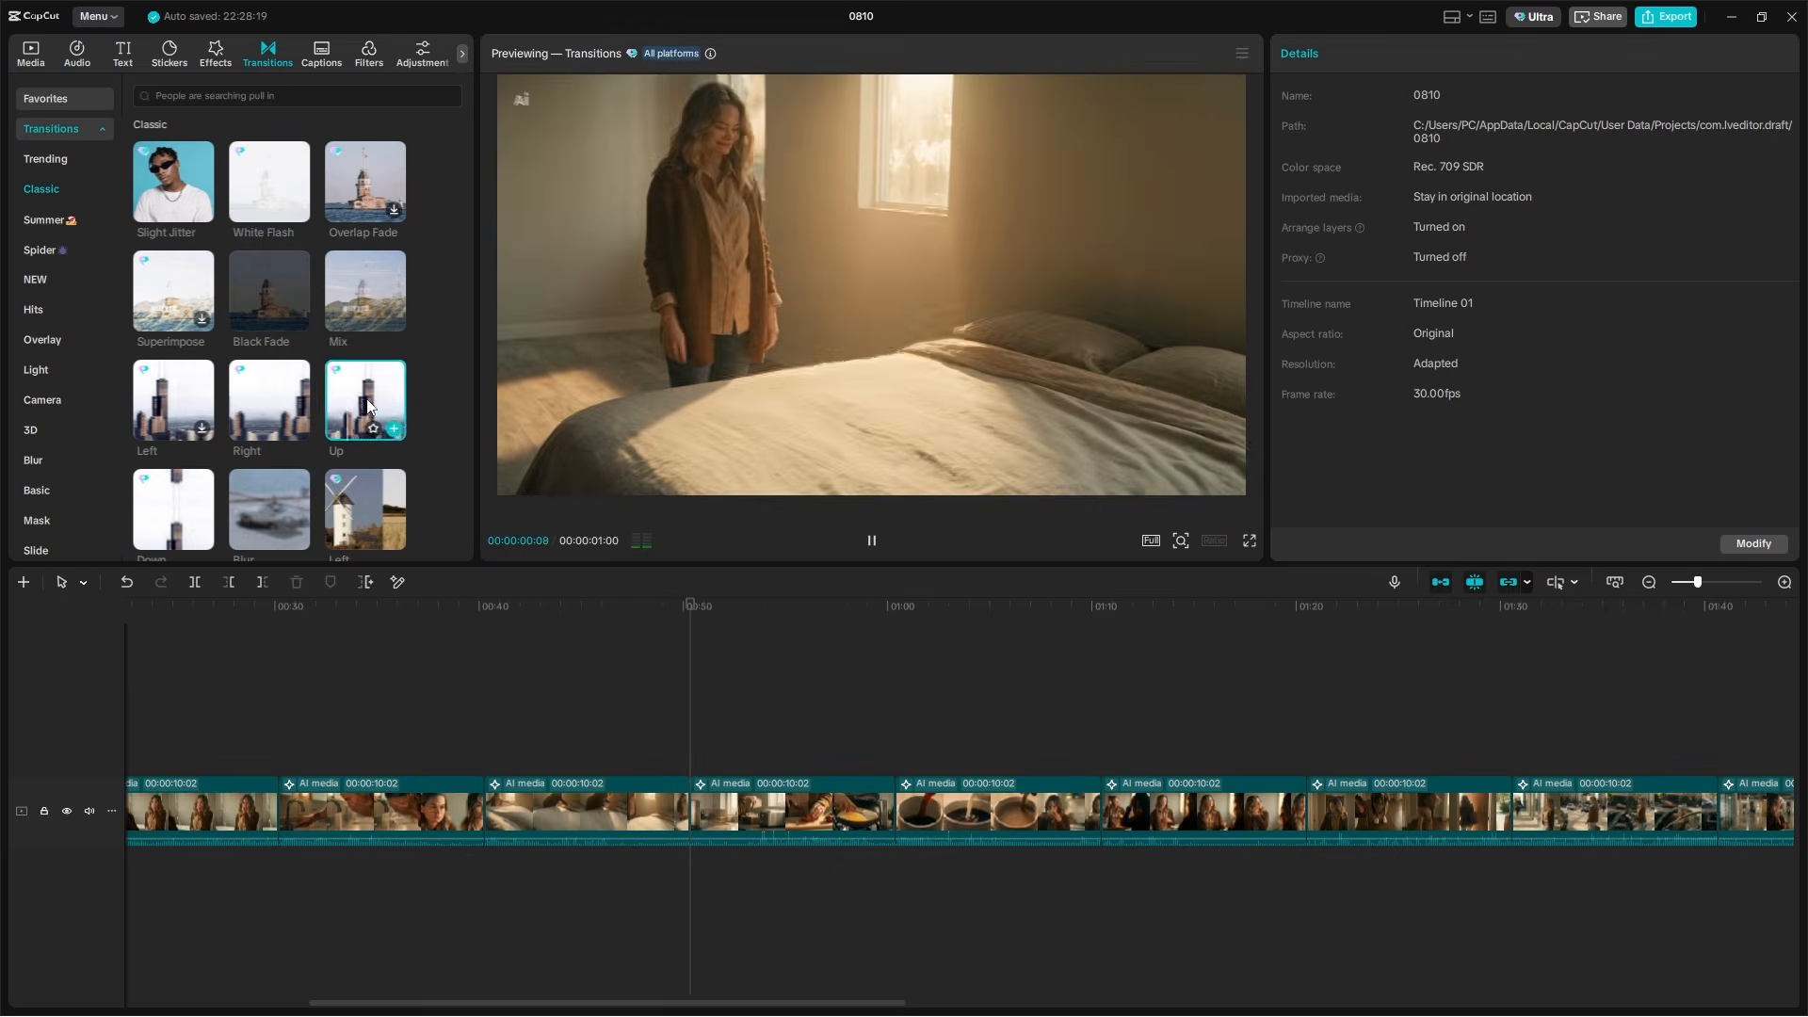
drag(365, 291, 690, 814)
Add a Black Fade transition between the coffee clip and the one that follows it, at about 01:10
click(863, 617)
scroll(885, 727, right, 3)
drag(269, 291, 740, 795)
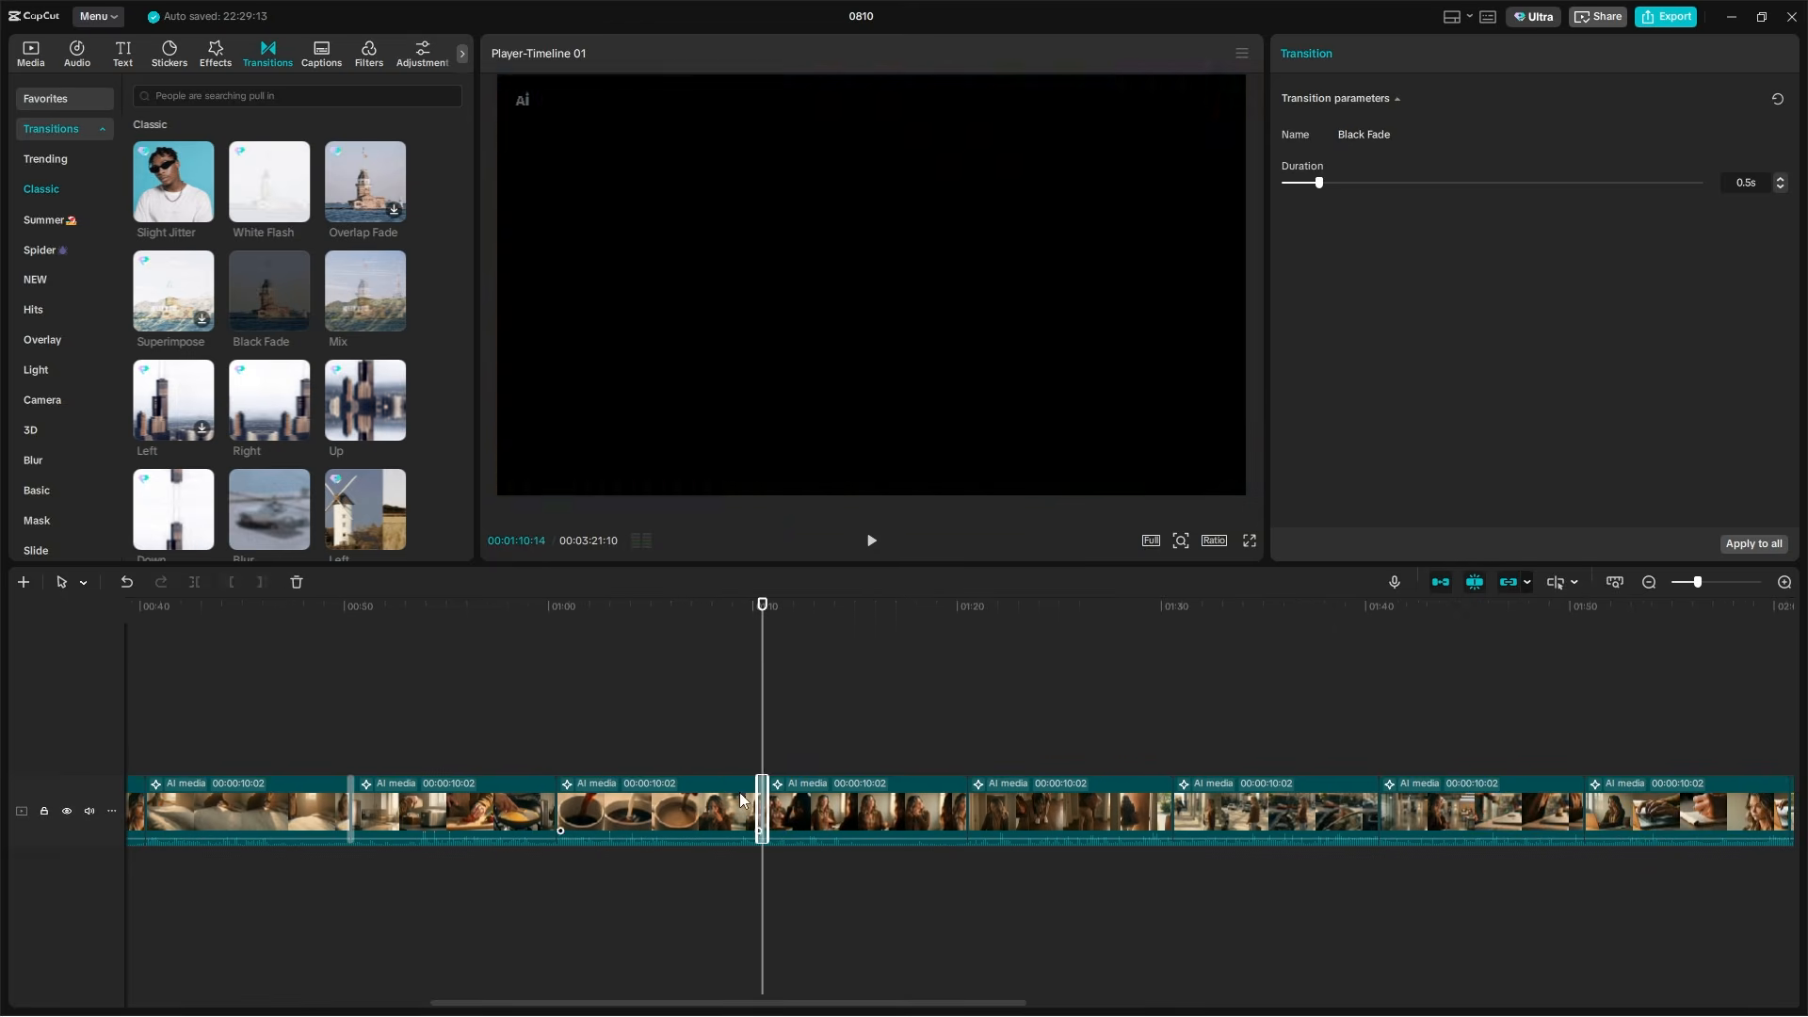
Try a Black Fade transition between the office-arrival clip and the laptop-work clip at about 01:50
click(960, 614)
scroll(964, 710, right, 4)
click(614, 612)
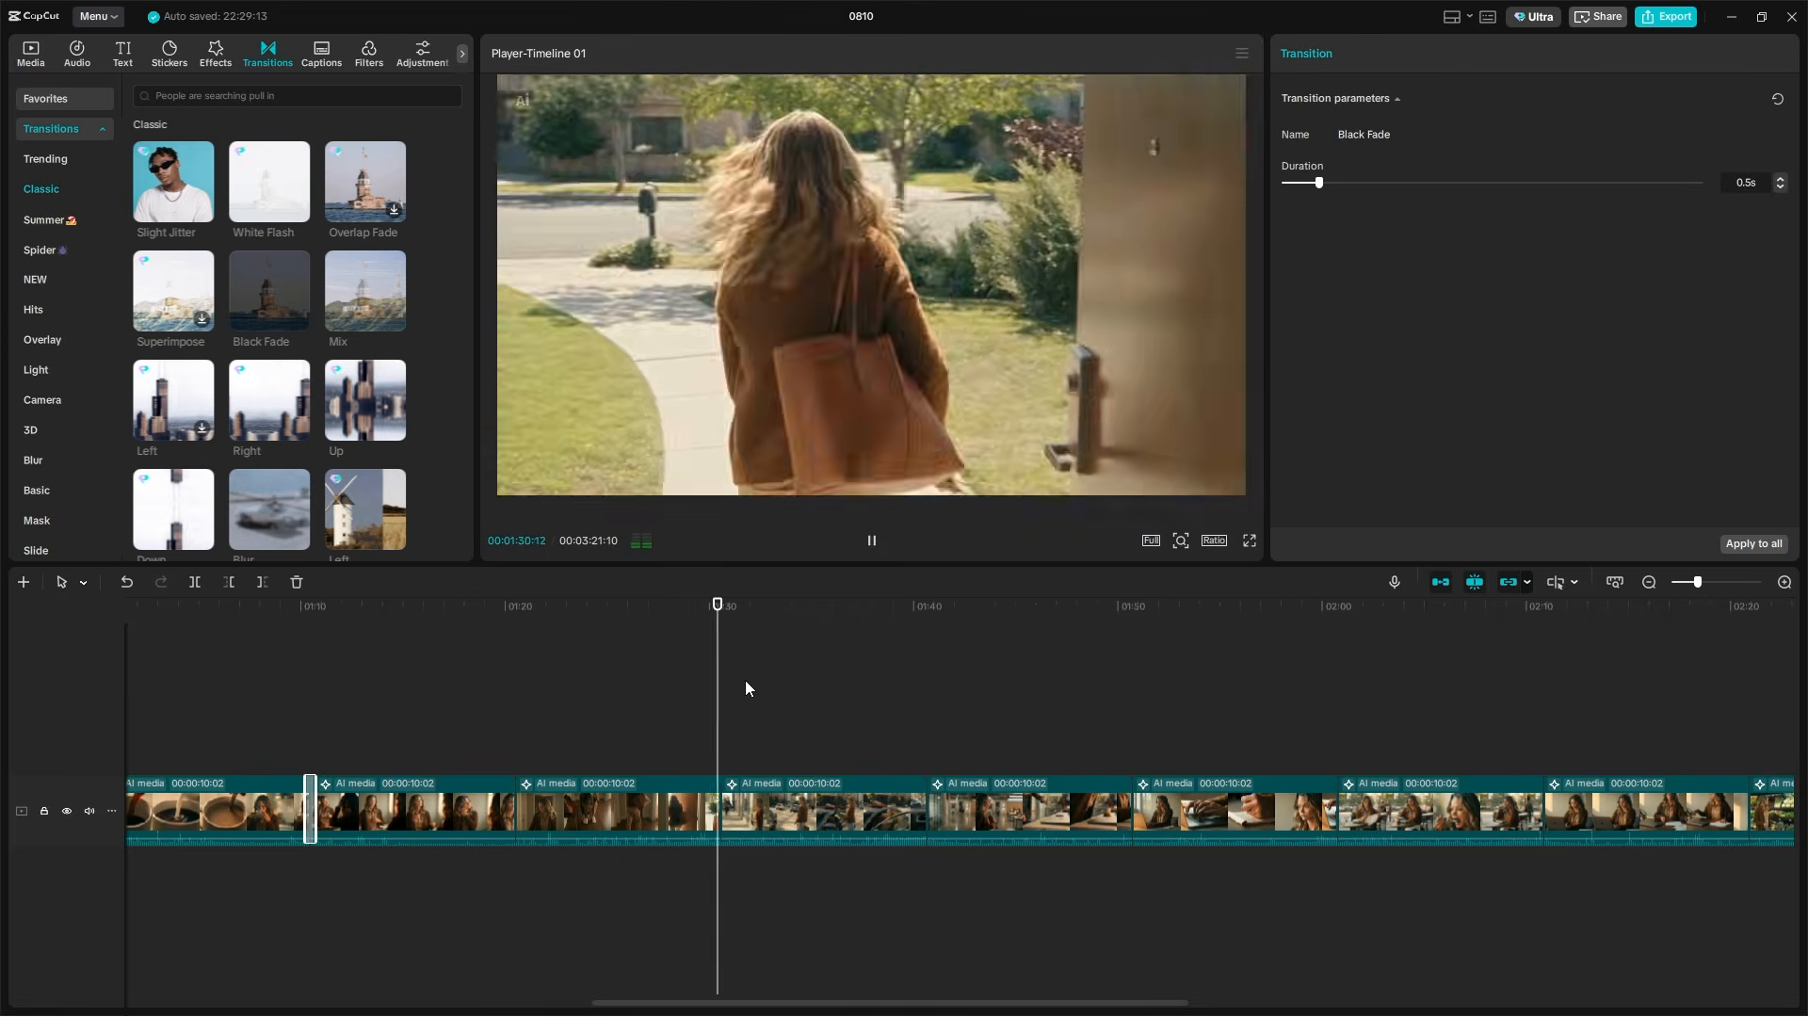
scroll(819, 738, right, 2)
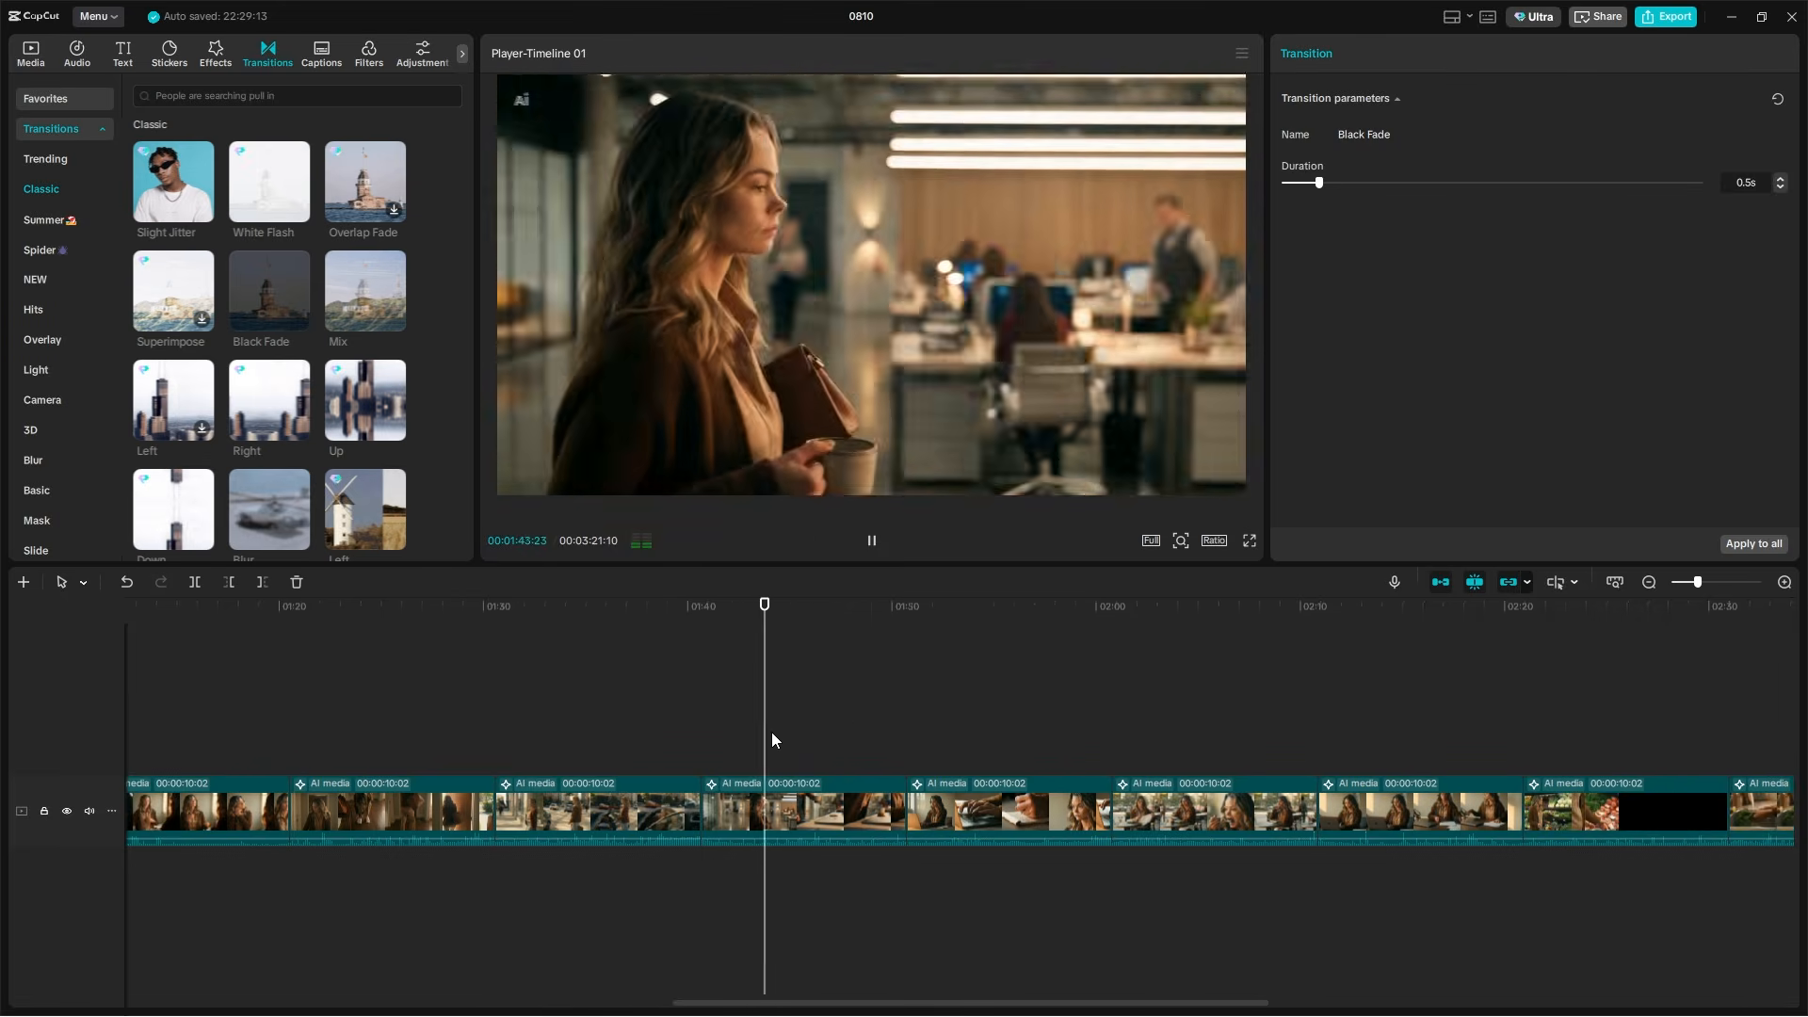
click(892, 613)
drag(270, 291, 906, 805)
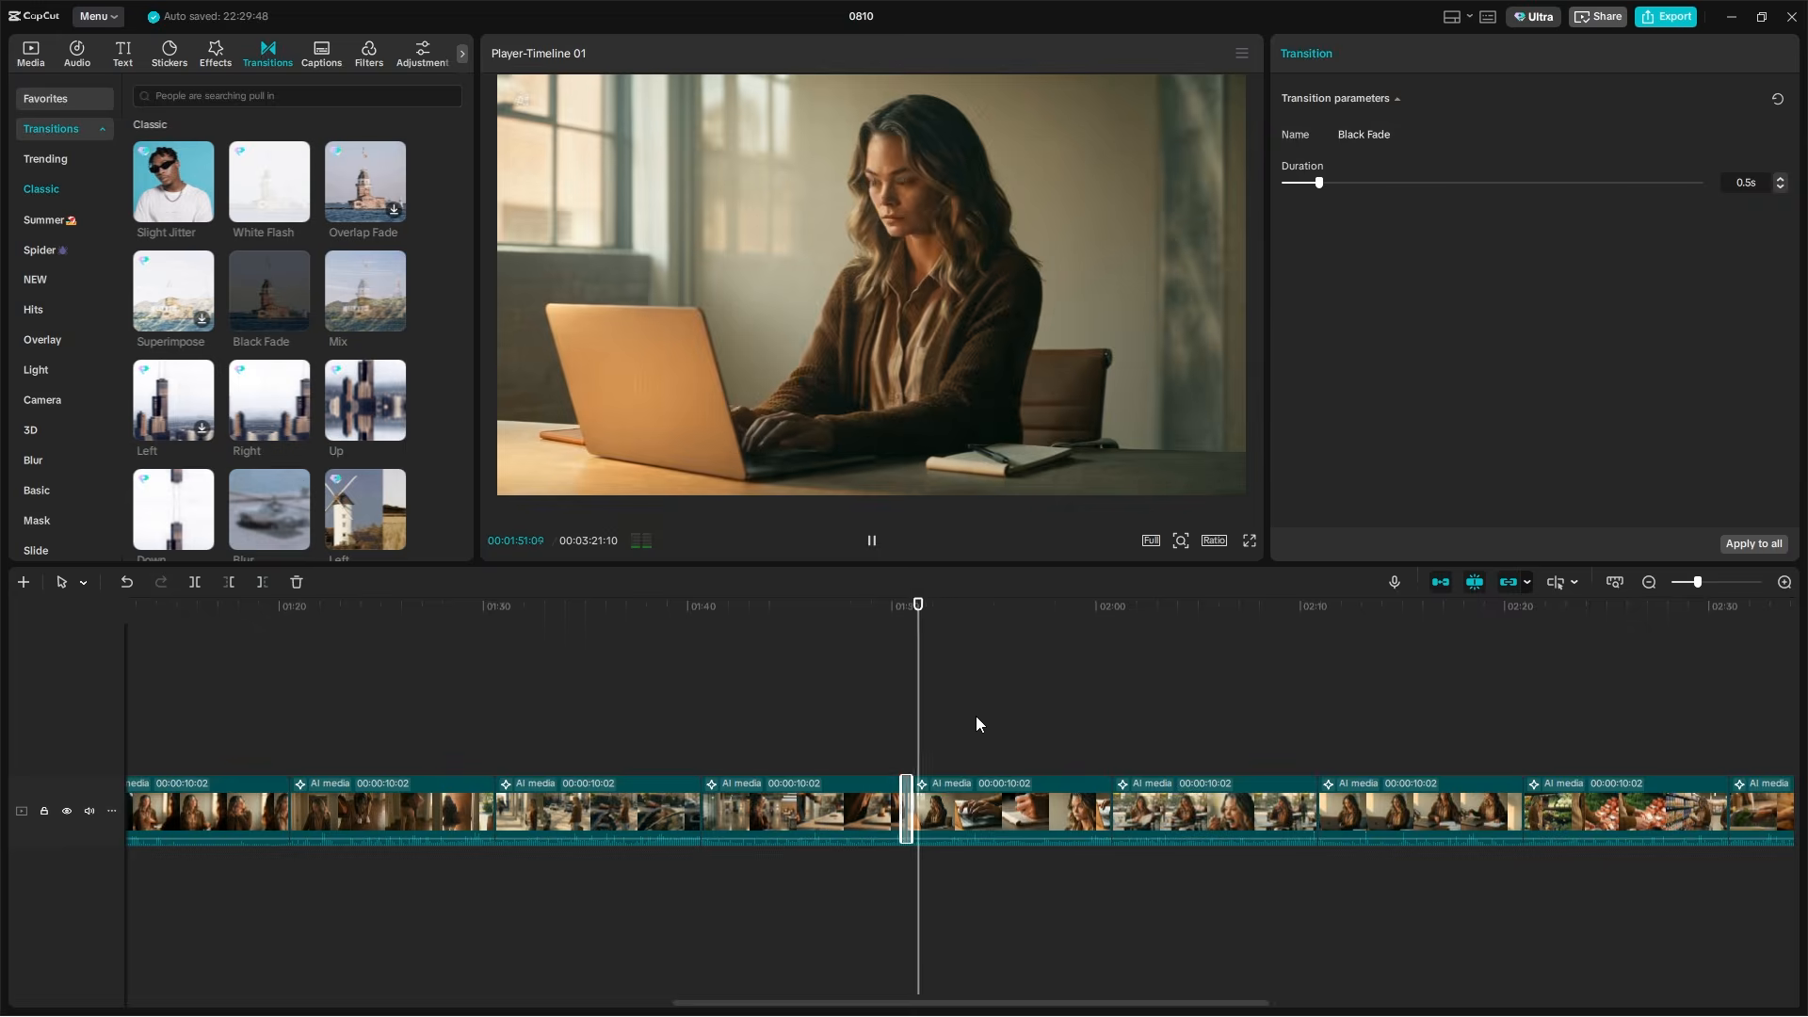
key(ctrl+z)
Add a Black Fade transition between the laptop-work clip and the outdoor lunch clip at about 02:00
click(1108, 612)
click(1092, 612)
scroll(1102, 707, right, 5)
key(space)
drag(270, 291, 548, 808)
Play through the remaining afternoon and evening clips to check how the scenes flow together up to bedtime
click(636, 614)
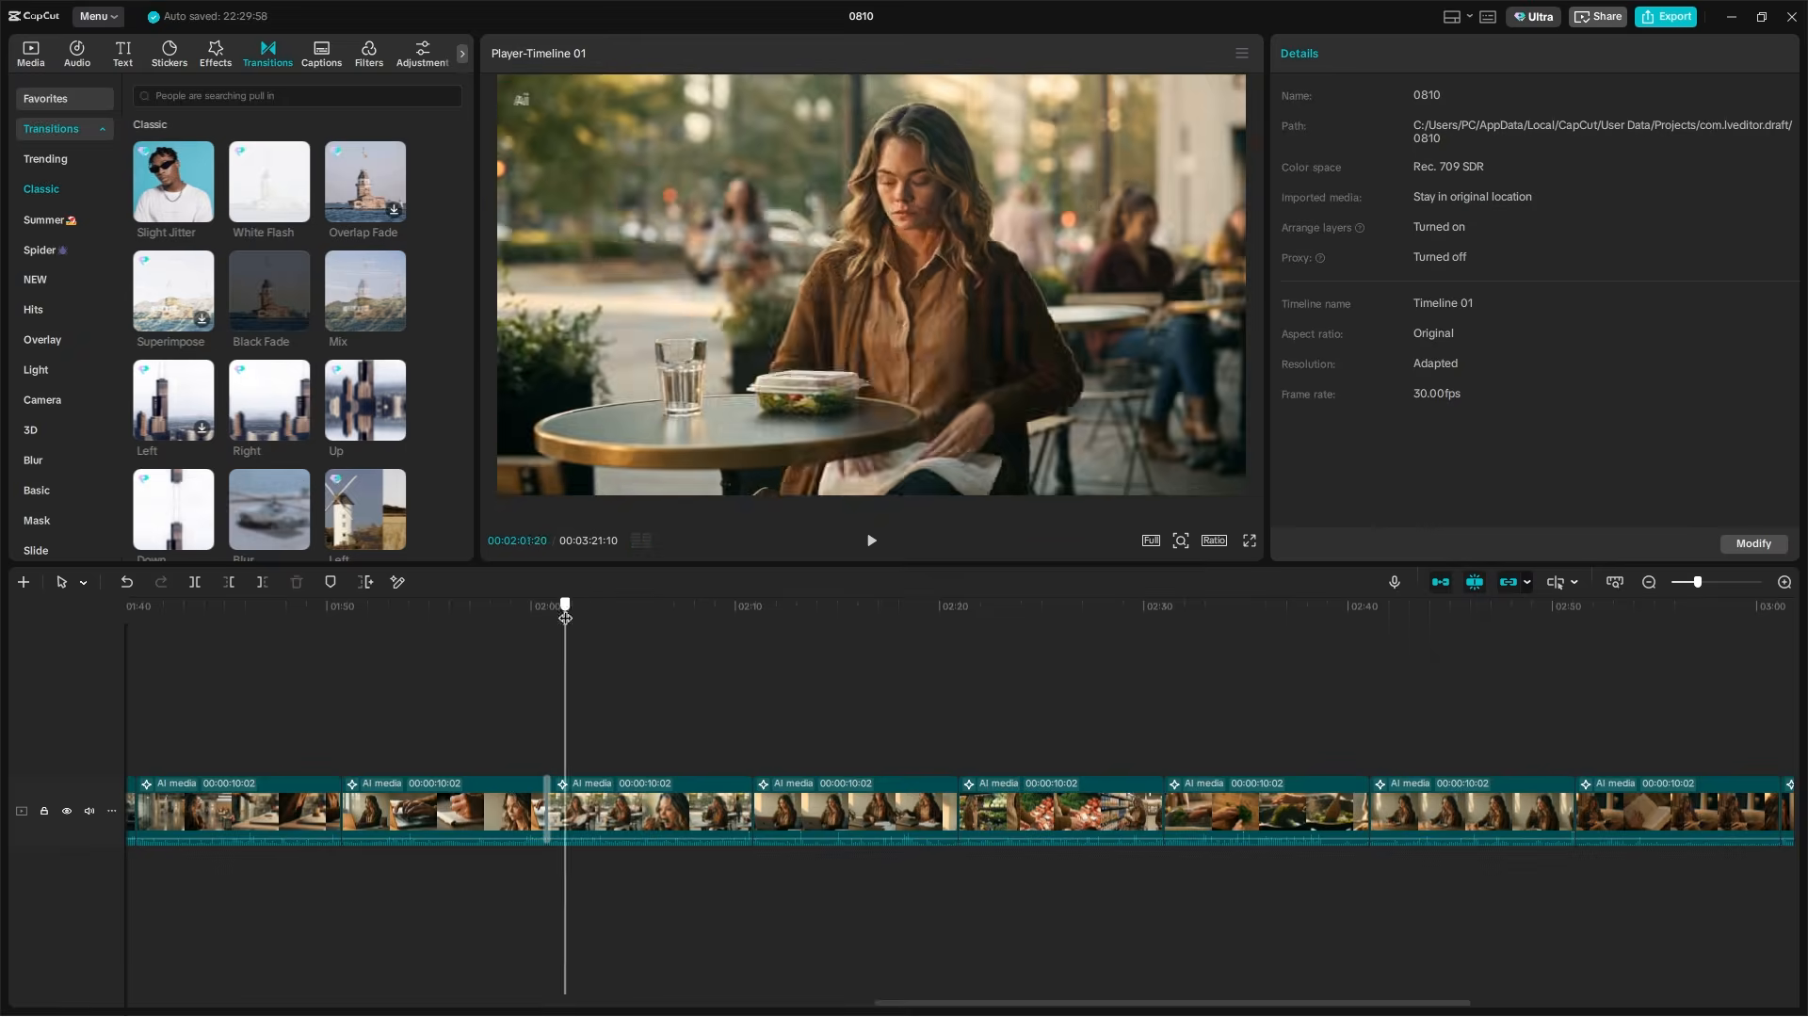
drag(847, 692, 1339, 659)
scroll(1130, 683, right, 5)
key(space)
scroll(1305, 718, right, 3)
click(1138, 669)
key(space)
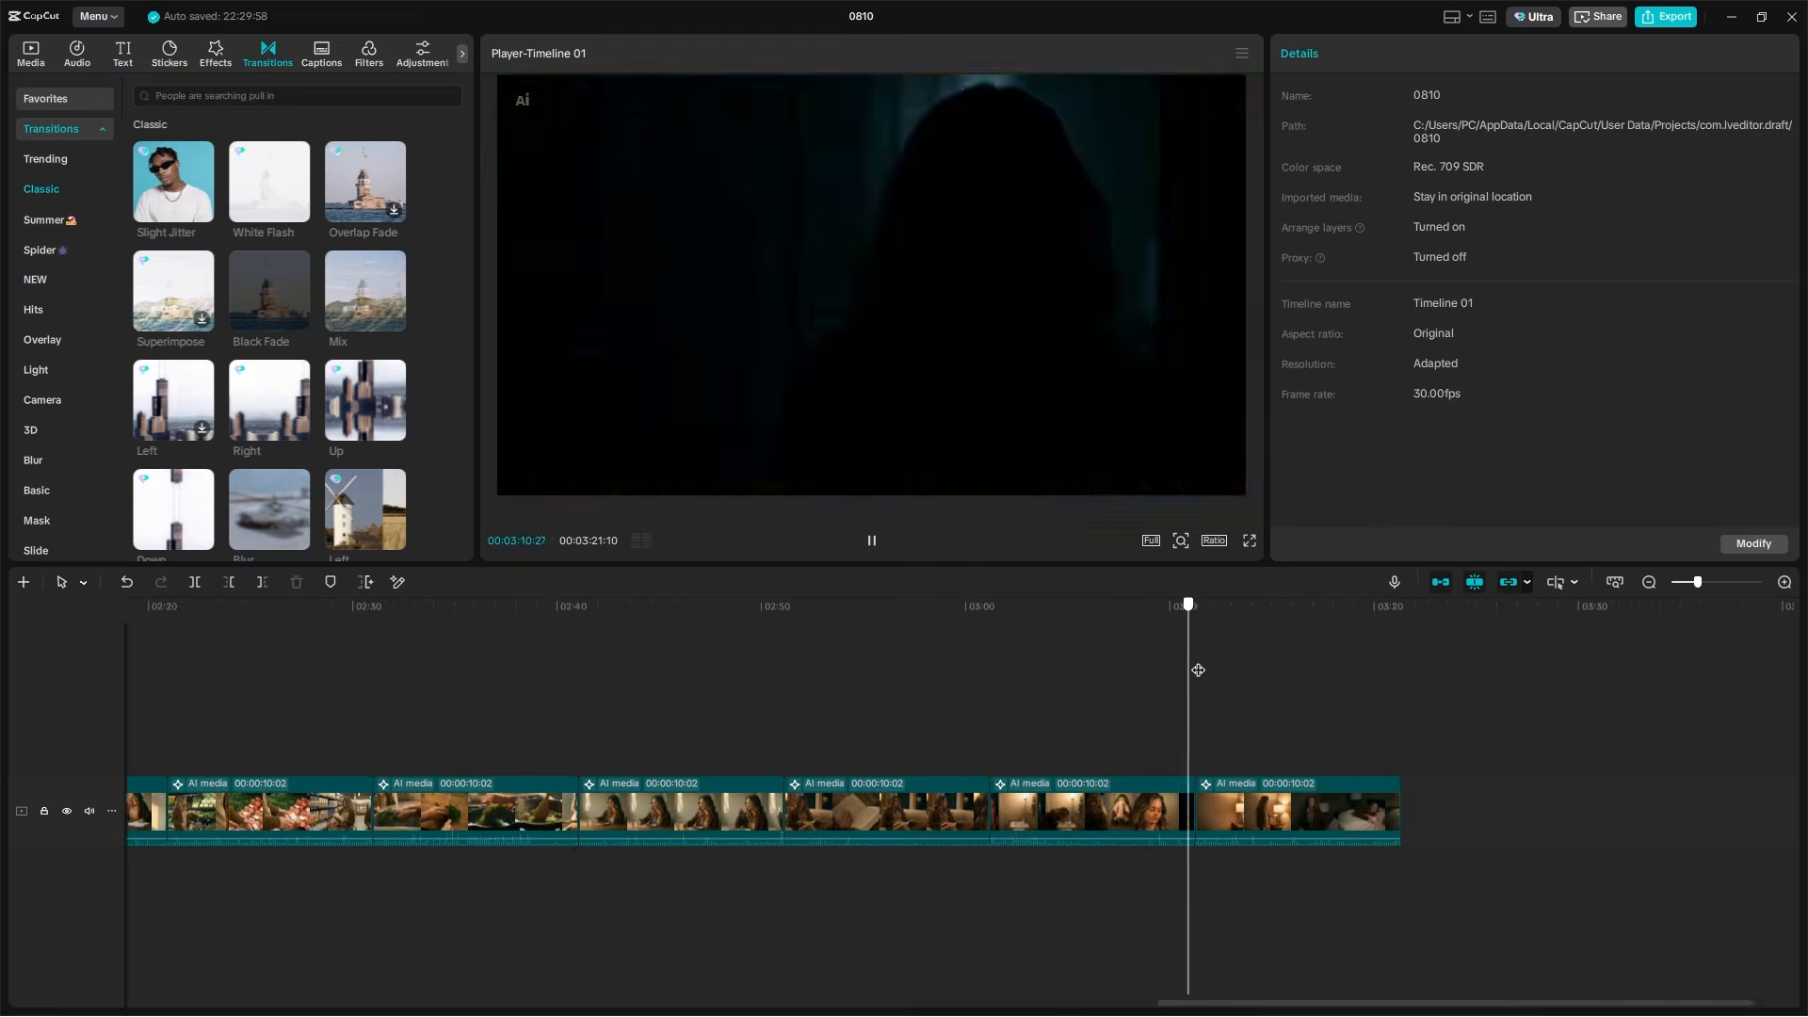